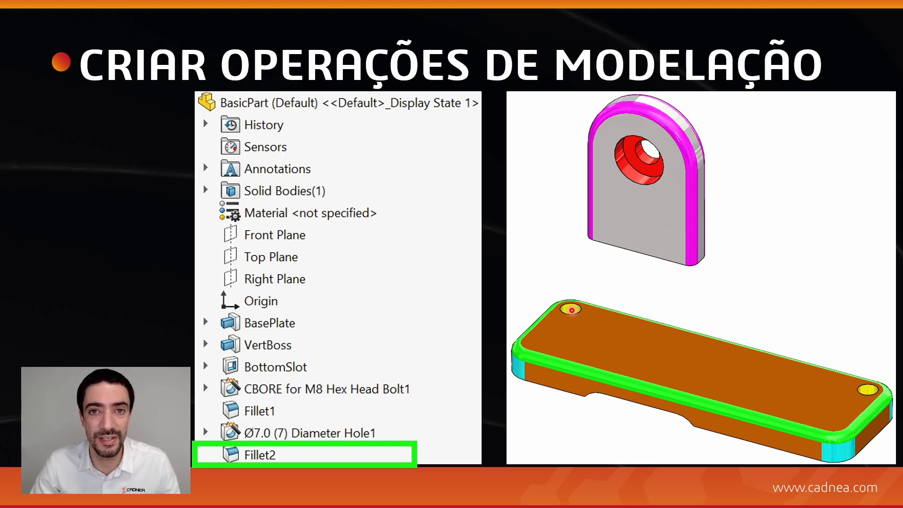
pyautogui.press('Right')
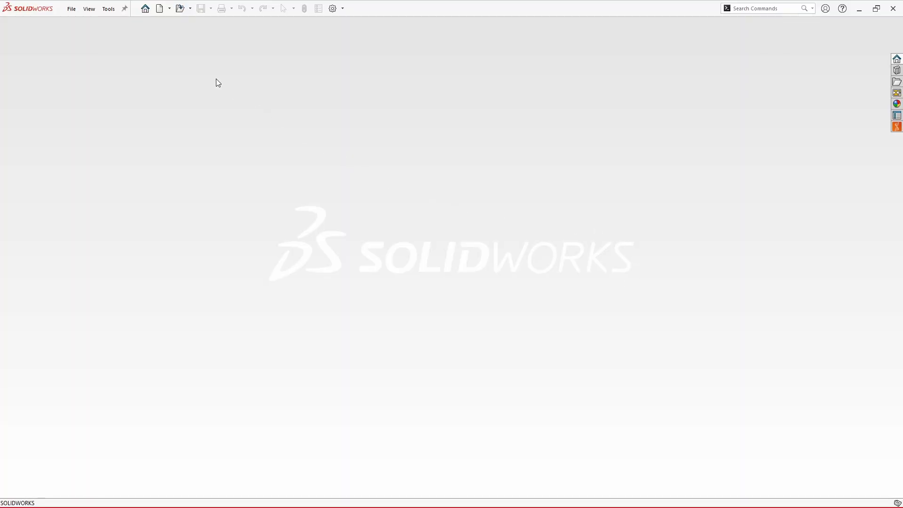
# Create a new part document and start a sketch on the Top Plane
pyautogui.click(160, 14)
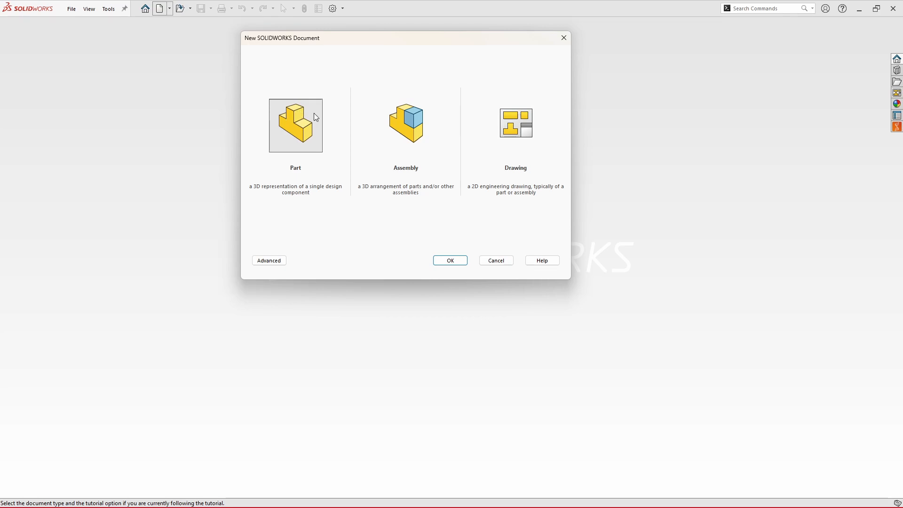
pyautogui.click(443, 261)
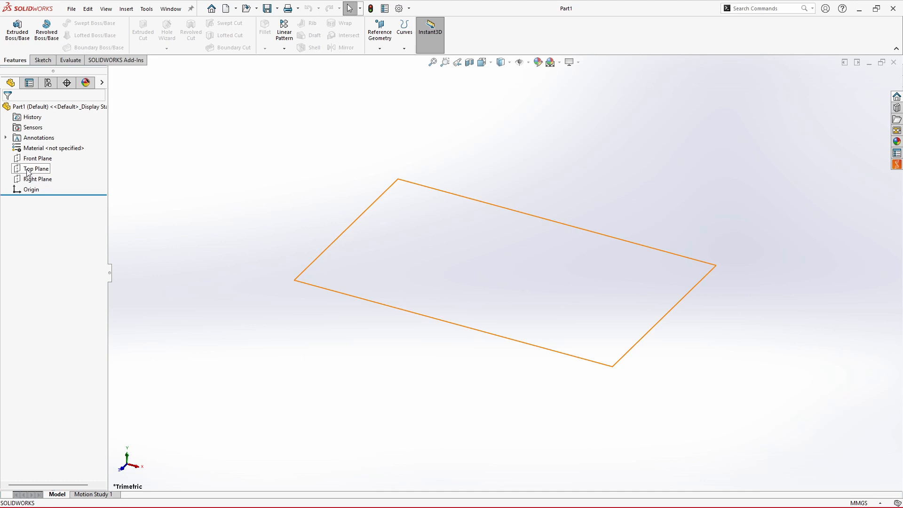
pyautogui.click(30, 172)
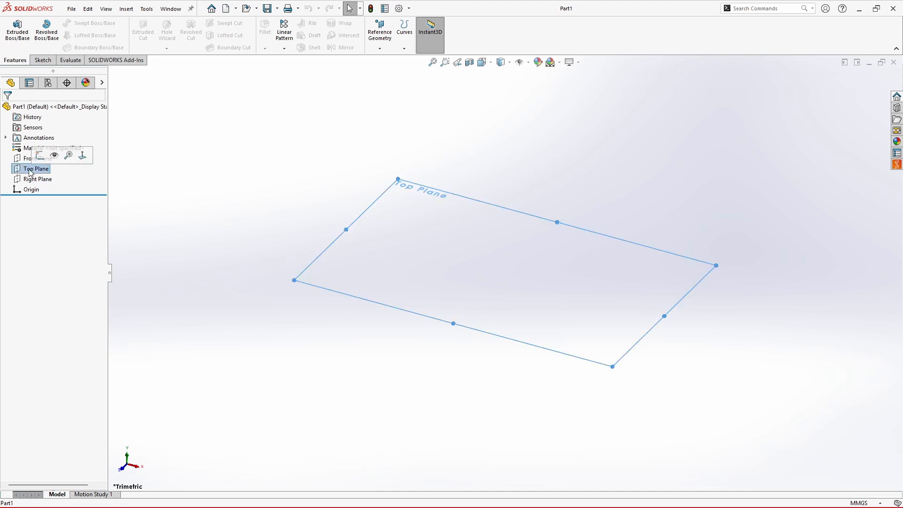
pyautogui.click(44, 61)
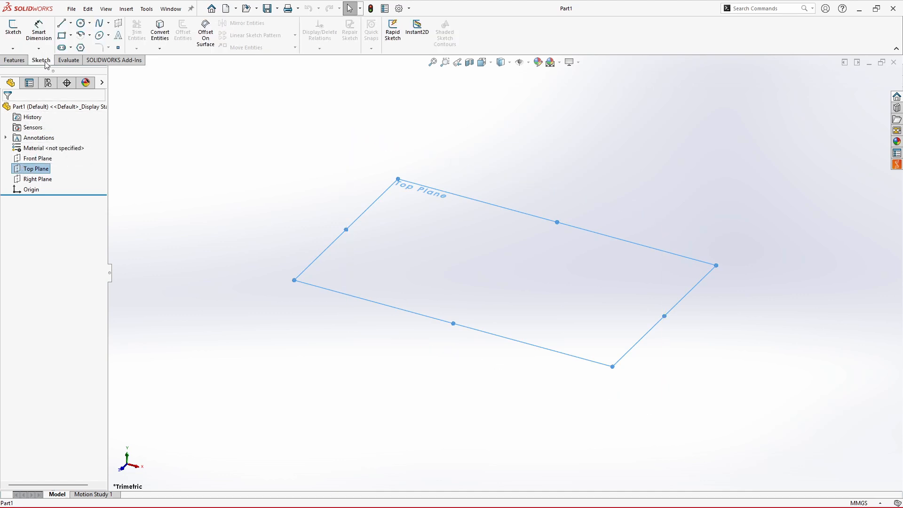
pyautogui.click(13, 29)
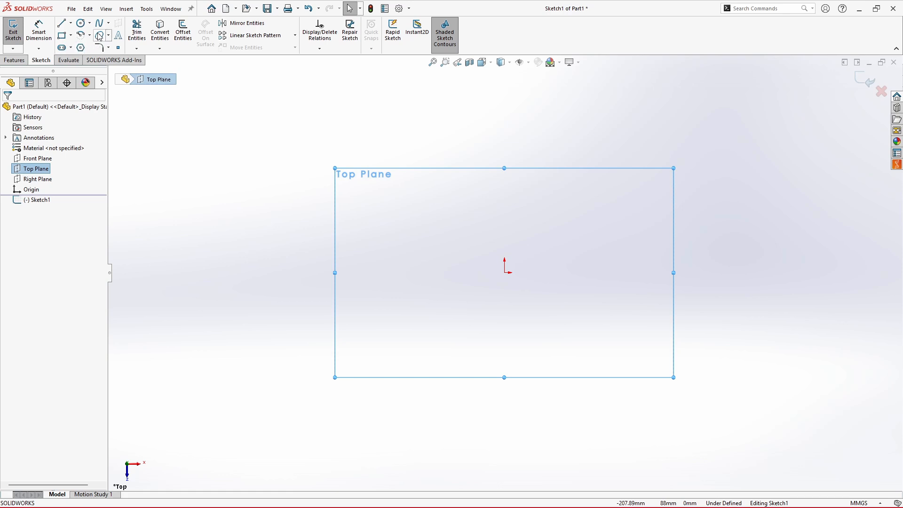
# Sketch a corner rectangle from the origin, about 103 mm long and 47 mm high
pyautogui.click(62, 36)
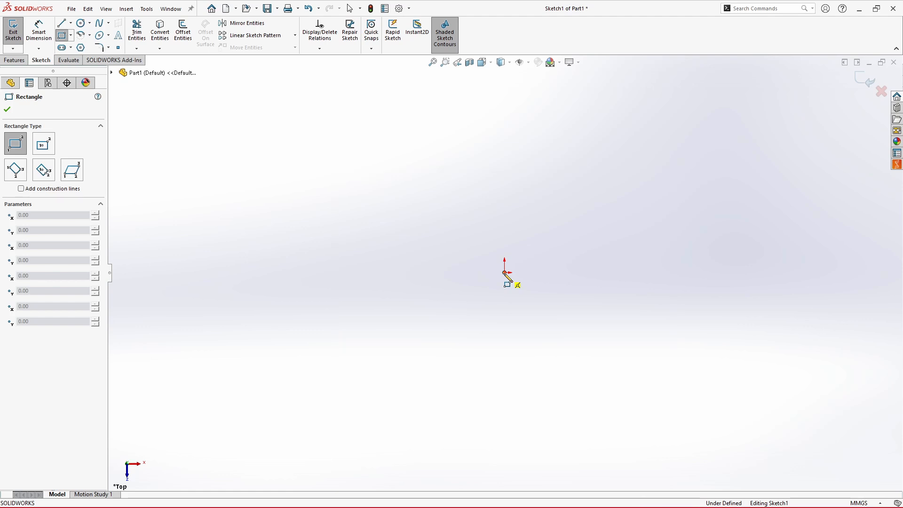
pyautogui.click(505, 272)
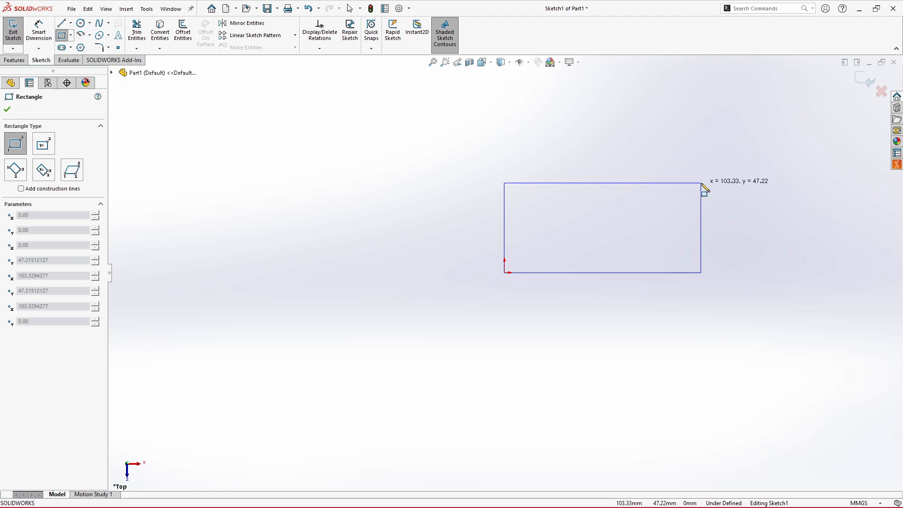
pyautogui.click(702, 183)
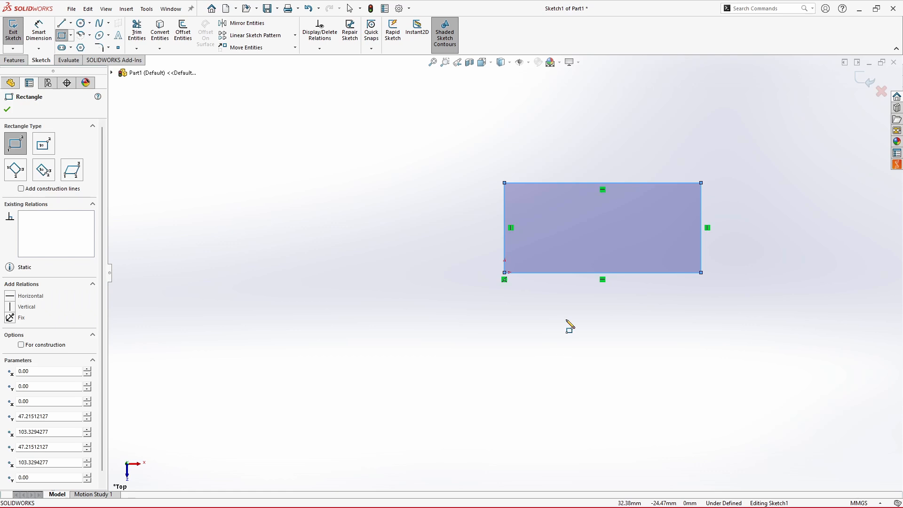
pyautogui.press('Escape')
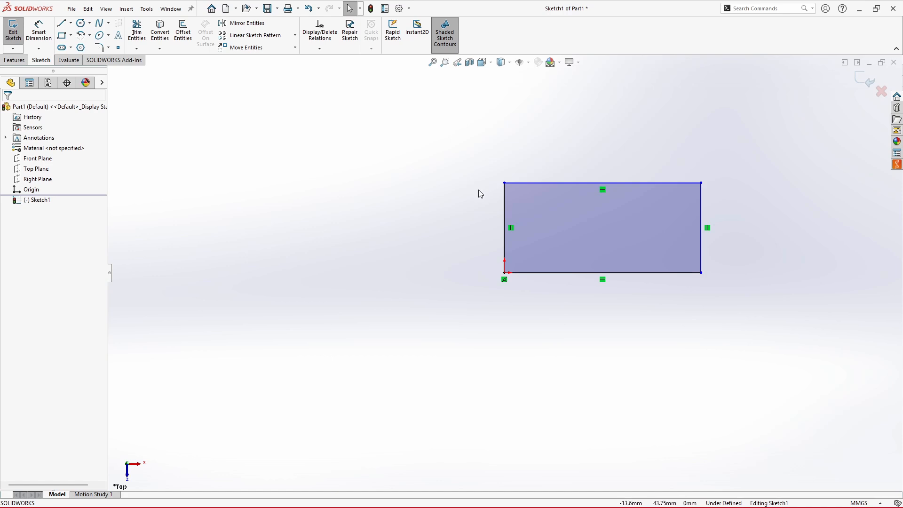
# Stretch the rectangle freehand by its upper-left corner and right edge to about 107.5 by 48 mm
pyautogui.click(506, 200)
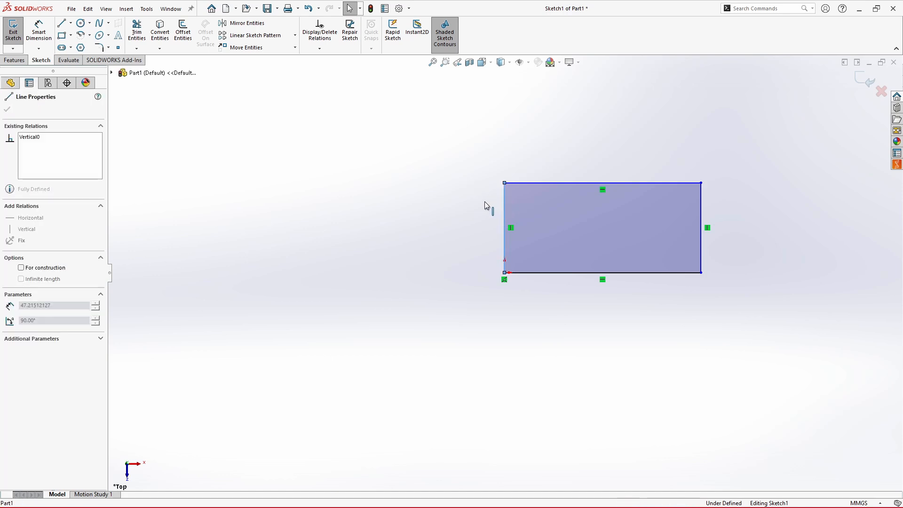
pyautogui.click(473, 207)
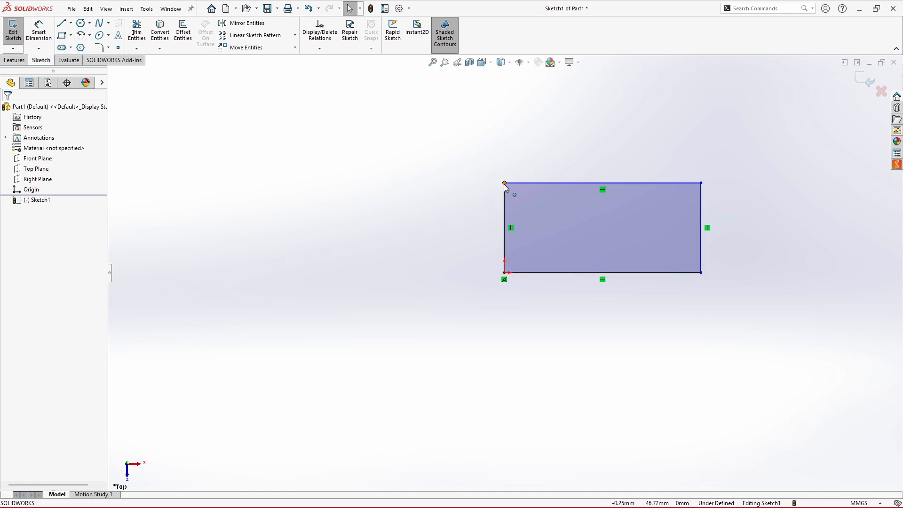
pyautogui.moveTo(504, 184)
pyautogui.mouseDown()
pyautogui.moveTo(508, 139)
pyautogui.moveTo(509, 188)
pyautogui.moveTo(509, 178)
pyautogui.moveTo(517, 182)
pyautogui.mouseUp()
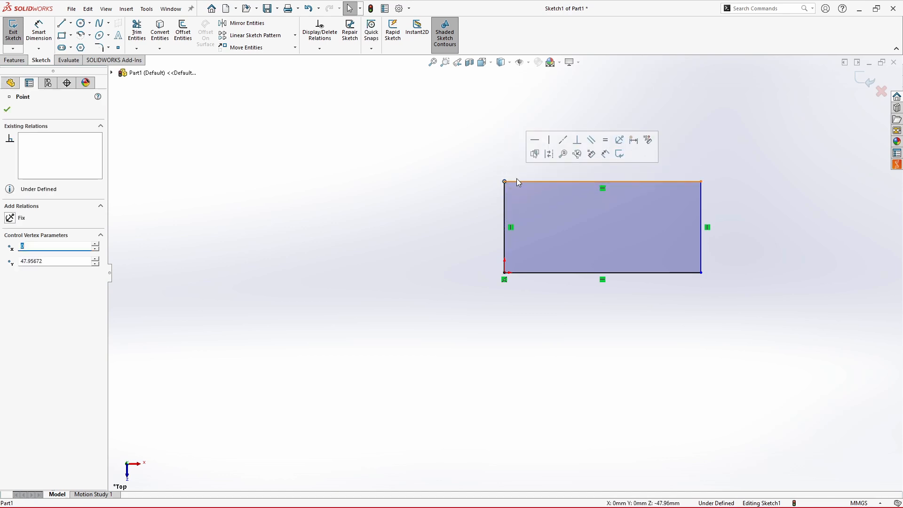
pyautogui.click(732, 172)
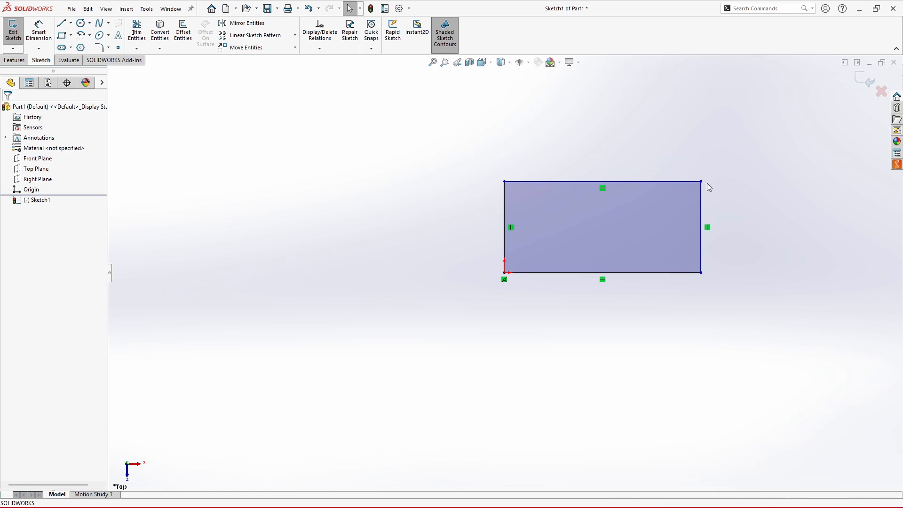
pyautogui.moveTo(702, 193)
pyautogui.mouseDown()
pyautogui.moveTo(738, 196)
pyautogui.moveTo(709, 204)
pyautogui.mouseUp()
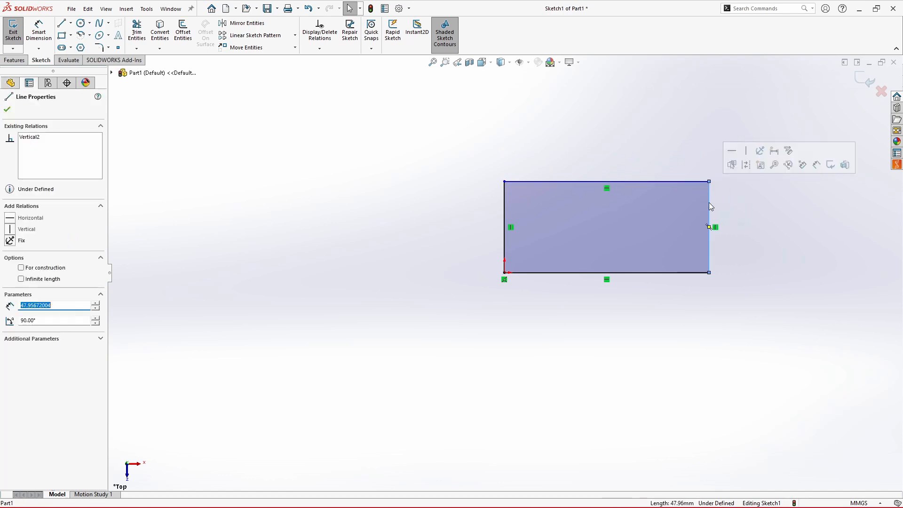
pyautogui.click(670, 340)
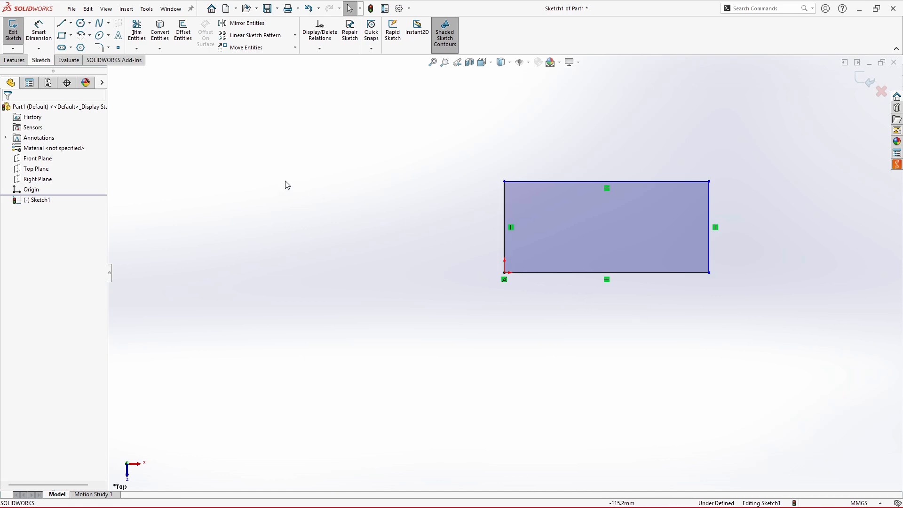
# Dimension the rectangle's lower edge and set its length to 125 mm
pyautogui.click(41, 32)
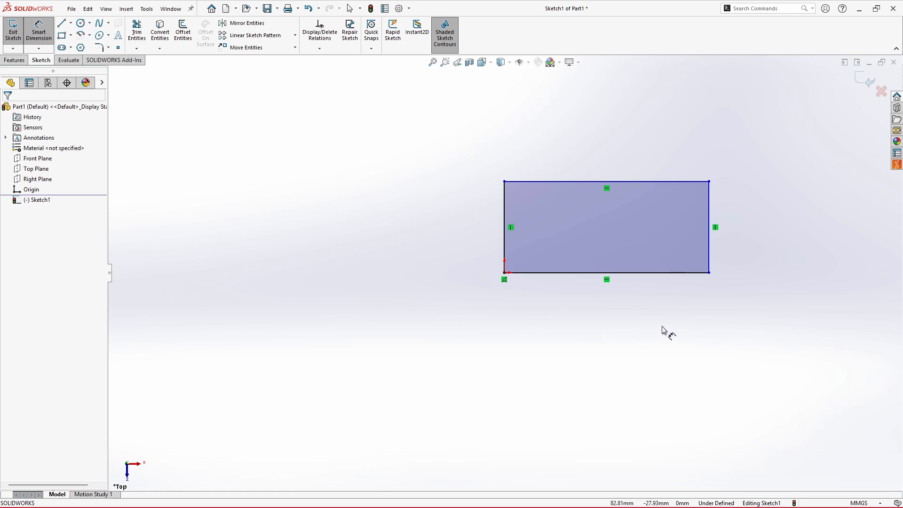
pyautogui.click(654, 277)
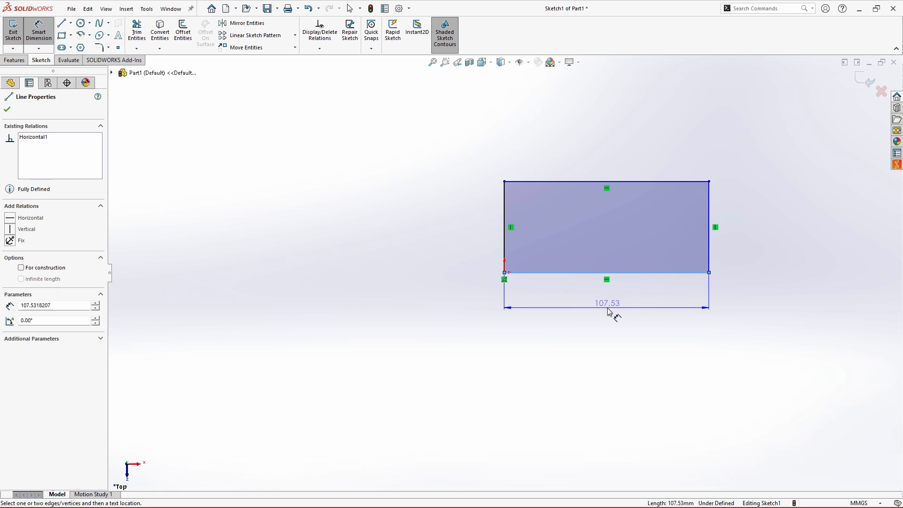
pyautogui.click(608, 311)
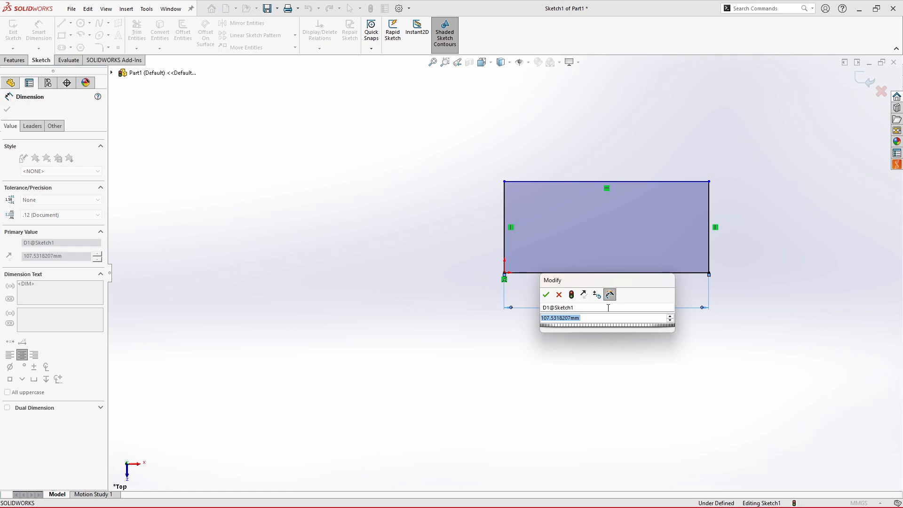
pyautogui.write('125')
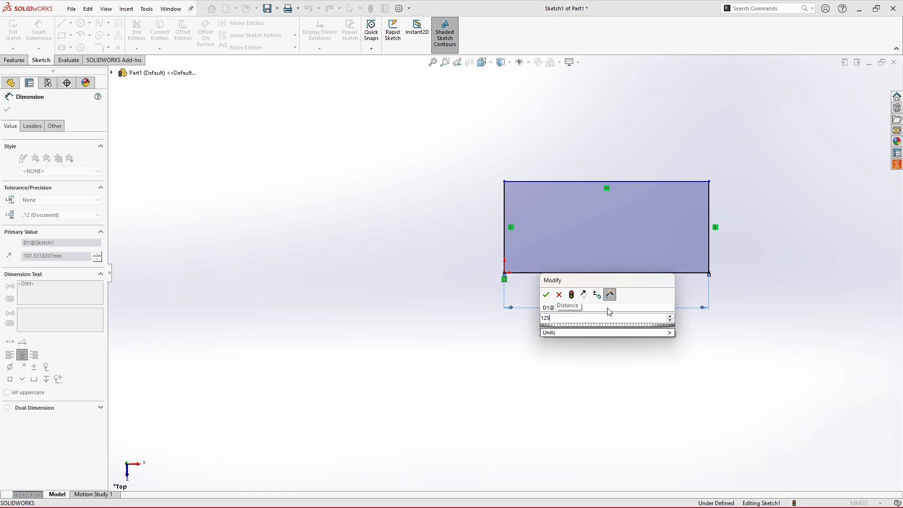
pyautogui.press('Return')
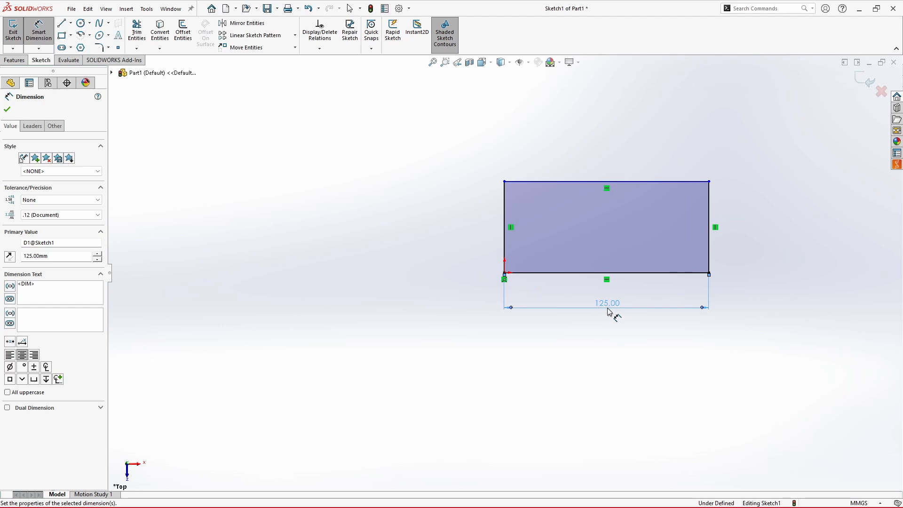
# Dimension the rectangle's right edge at 40 mm and finish dimensioning
pyautogui.click(711, 199)
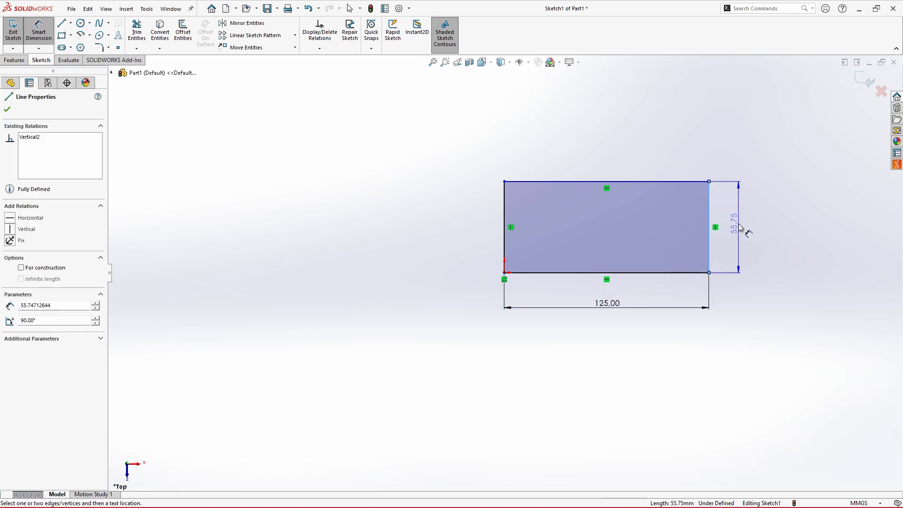
pyautogui.click(742, 232)
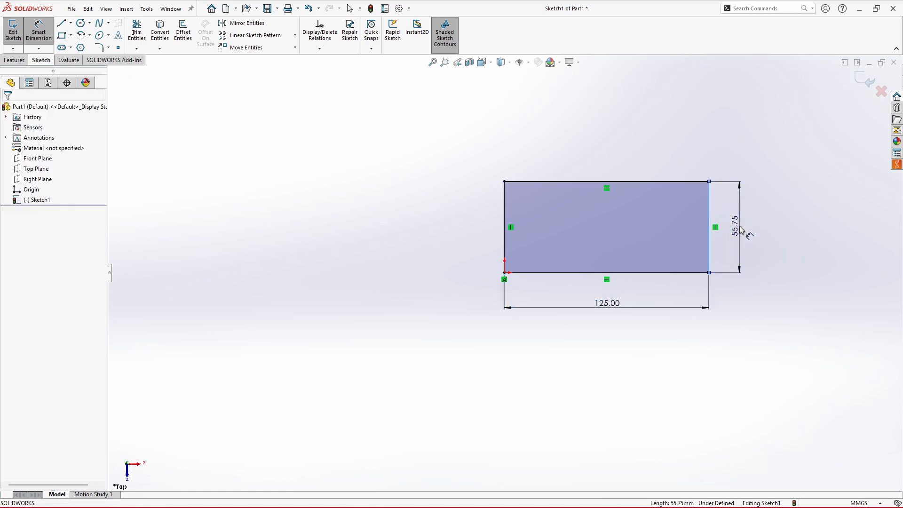
pyautogui.write('40')
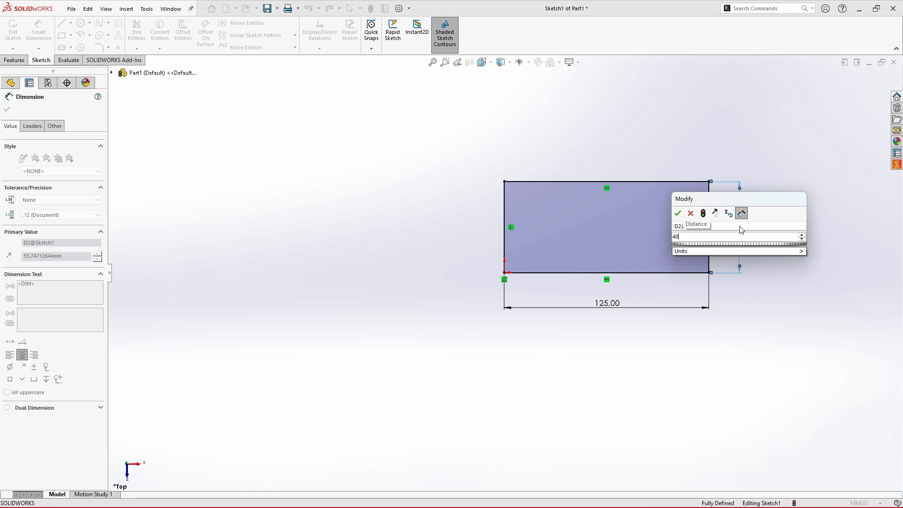
pyautogui.press('Return')
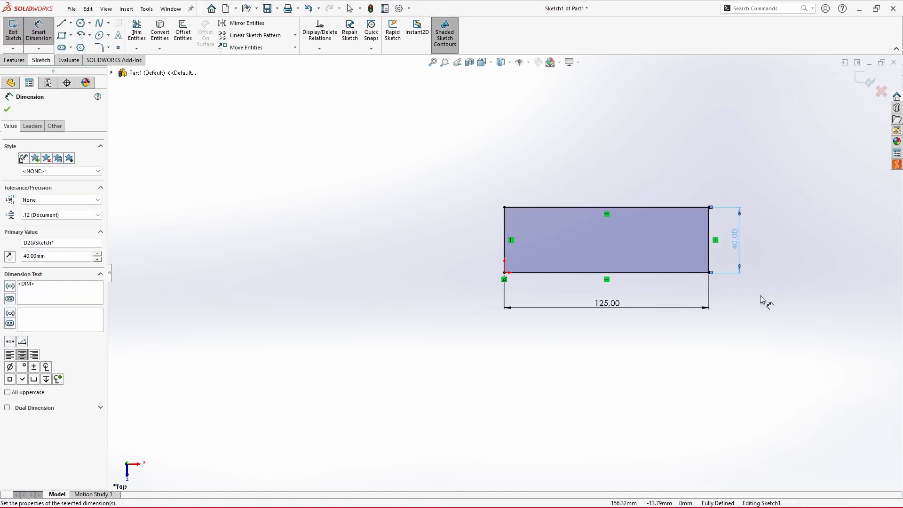
pyautogui.press('Escape')
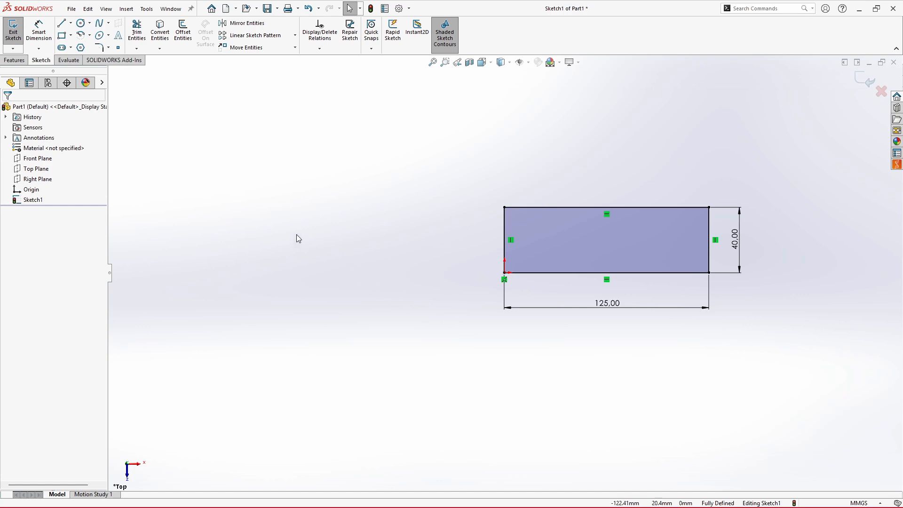
# Extrude the rectangle sketch as a blind boss with a depth of 10 mm
pyautogui.click(14, 60)
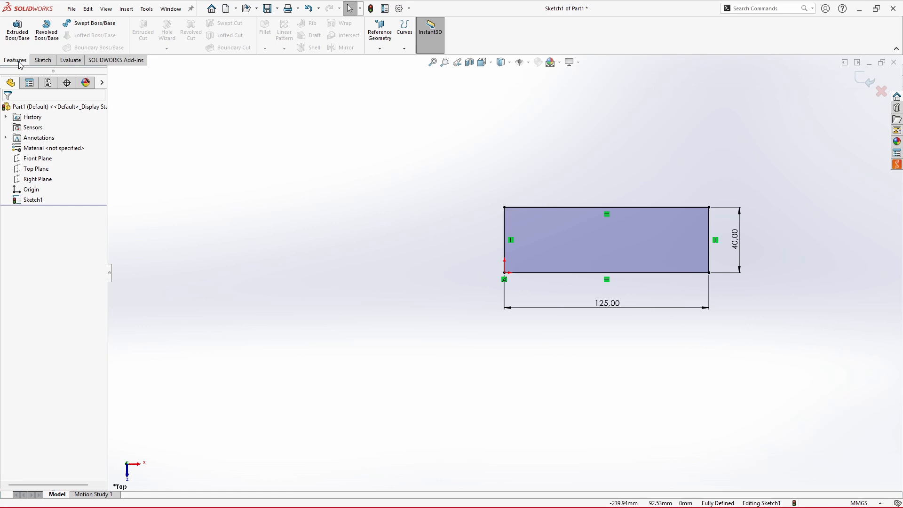
pyautogui.click(17, 36)
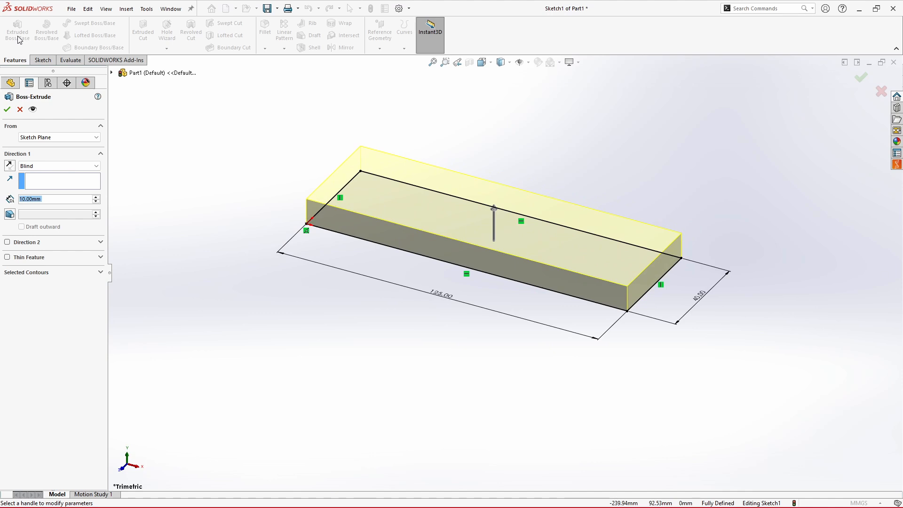
pyautogui.click(46, 198)
pyautogui.moveTo(39, 199); pyautogui.dragTo(19, 199)
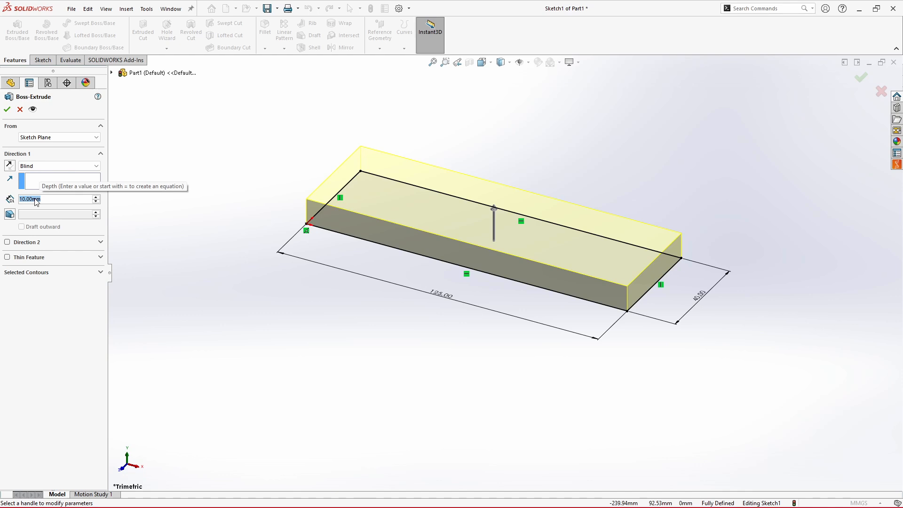
pyautogui.write('5')
pyautogui.press('Return')
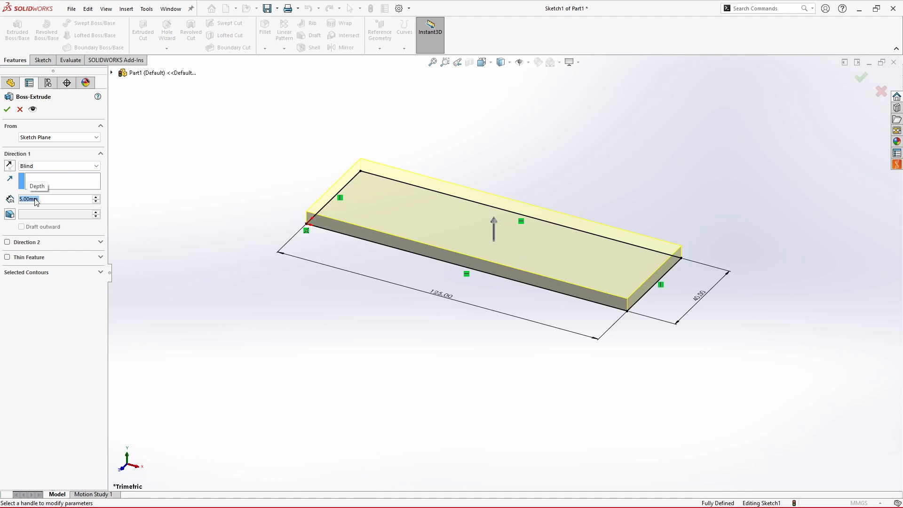
pyautogui.write('10')
pyautogui.press('Return')
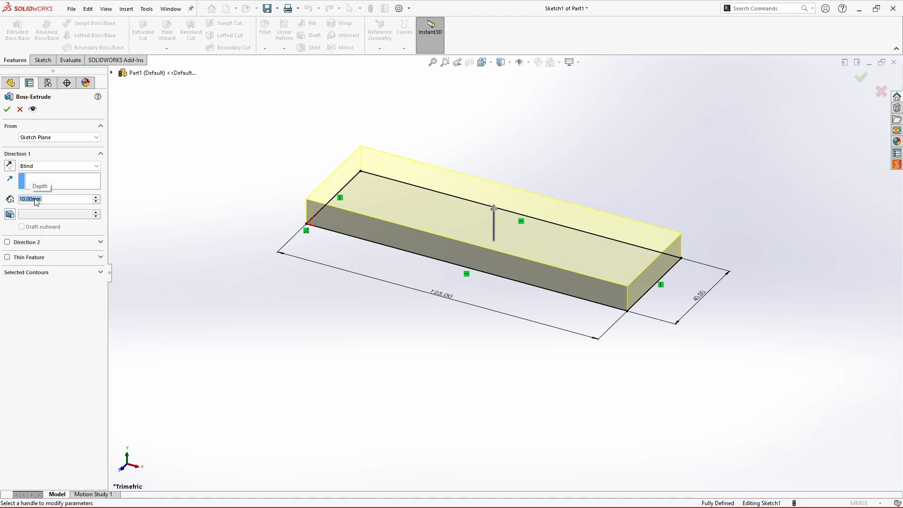
pyautogui.click(8, 110)
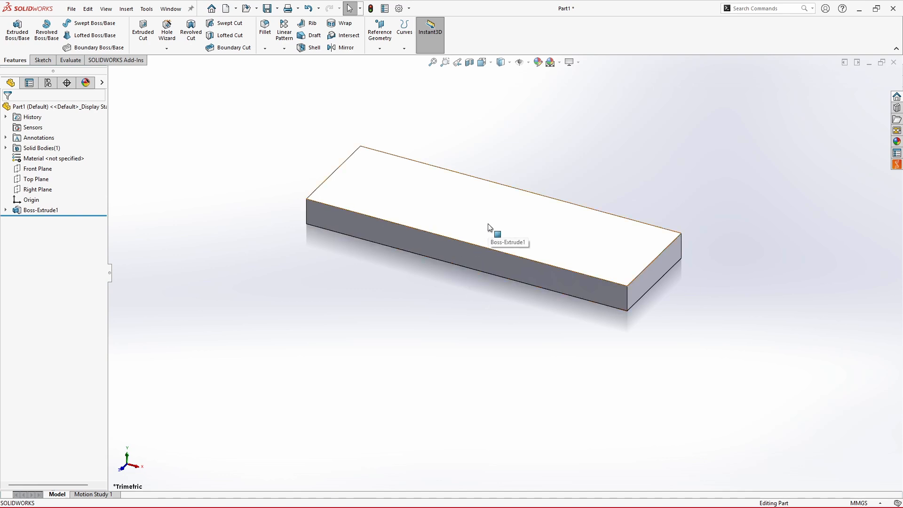
pyautogui.scroll(6, 491, 227)
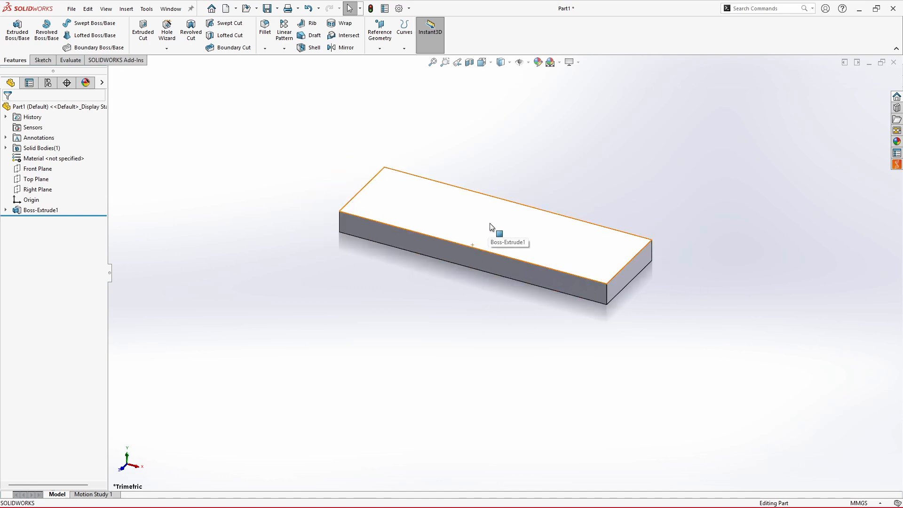
pyautogui.scroll(-10, 497, 256)
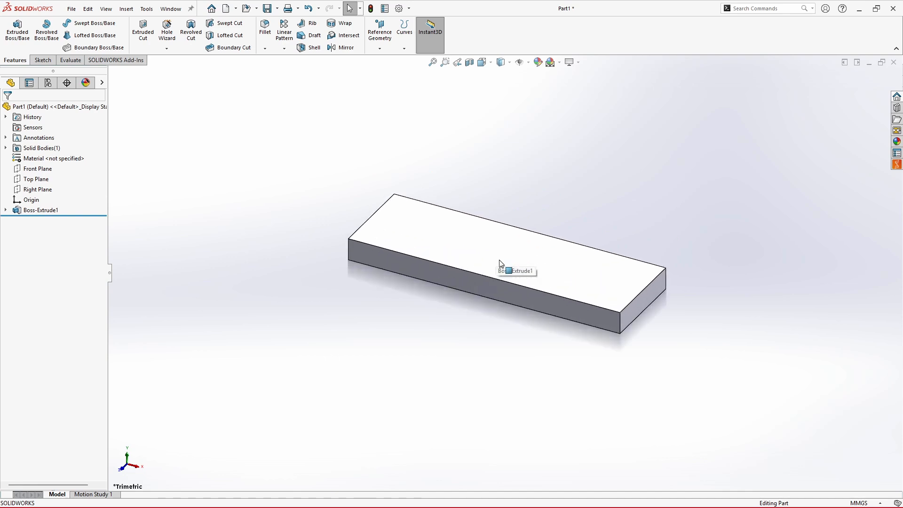
pyautogui.scroll(2, 500, 267)
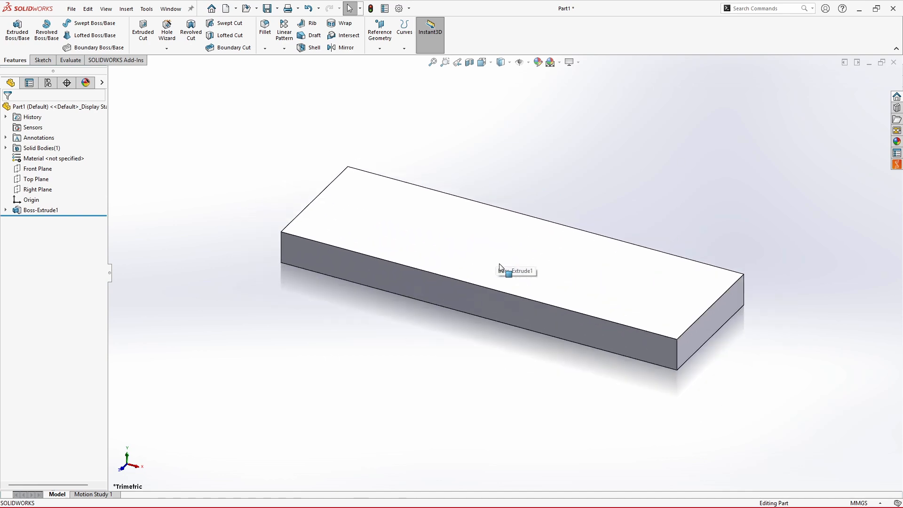
pyautogui.scroll(-3, 499, 267)
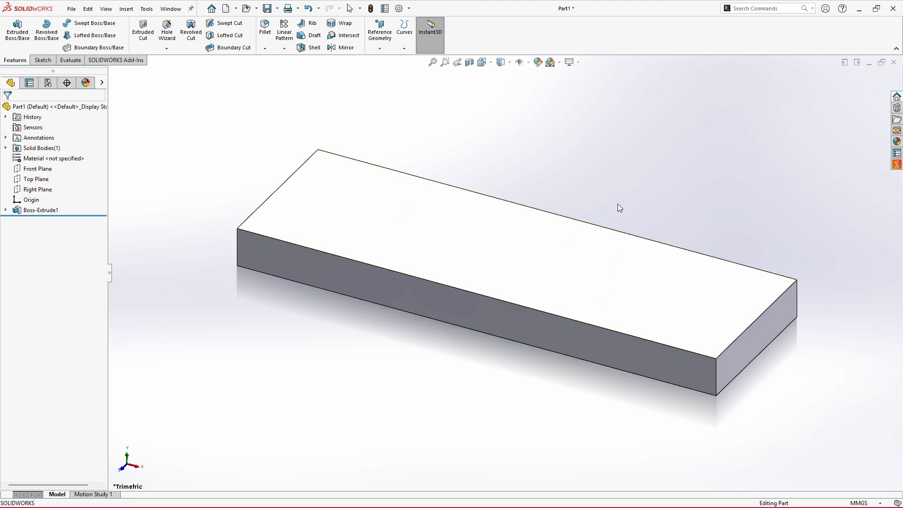
pyautogui.moveTo(618, 204)
pyautogui.mouseDown(button='middle')
pyautogui.moveTo(585, 200)
pyautogui.moveTo(592, 151)
pyautogui.moveTo(616, 155)
pyautogui.moveTo(616, 200)
pyautogui.mouseUp(button='middle')
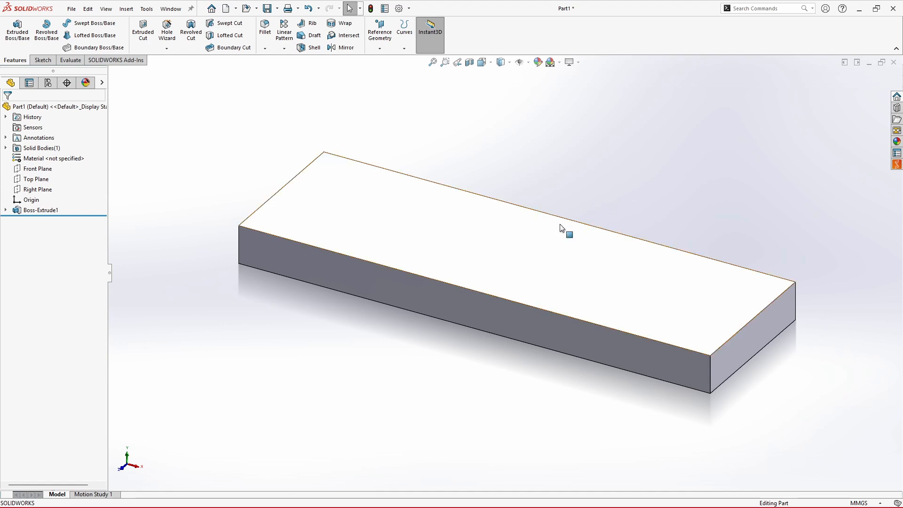
pyautogui.scroll(2, 515, 259)
pyautogui.scroll(-2, 510, 267)
pyautogui.scroll(-1, 510, 272)
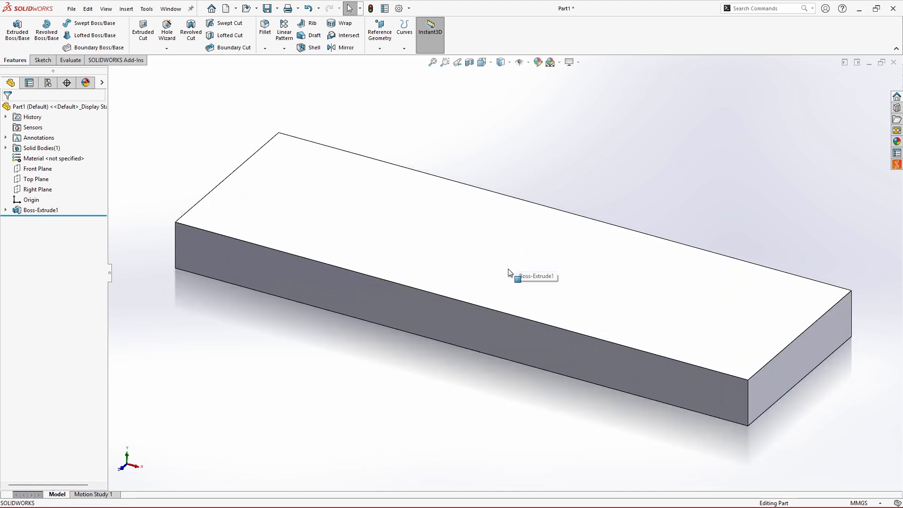
pyautogui.moveTo(621, 190)
pyautogui.mouseDown(button='middle')
pyautogui.moveTo(622, 172)
pyautogui.moveTo(613, 189)
pyautogui.mouseUp(button='middle')
pyautogui.press('f')
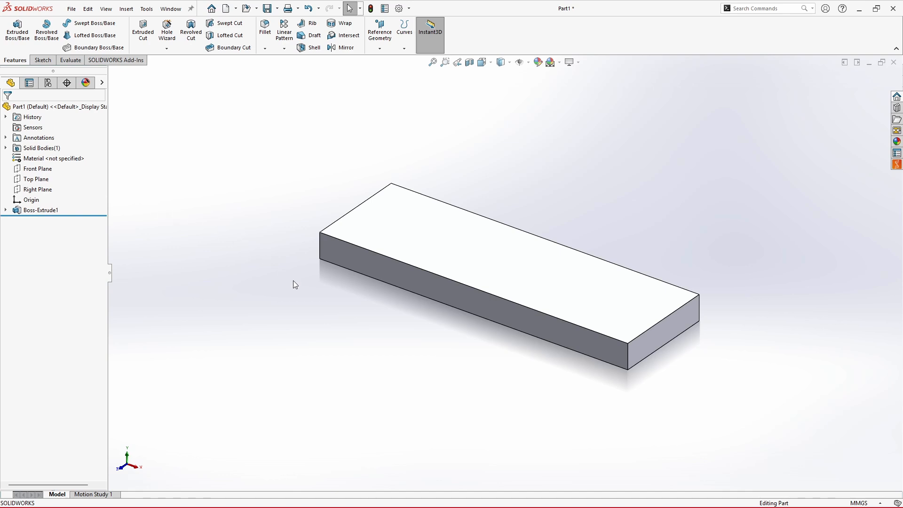
# Start a new sketch on the long front face of the base plate
pyautogui.click(401, 276)
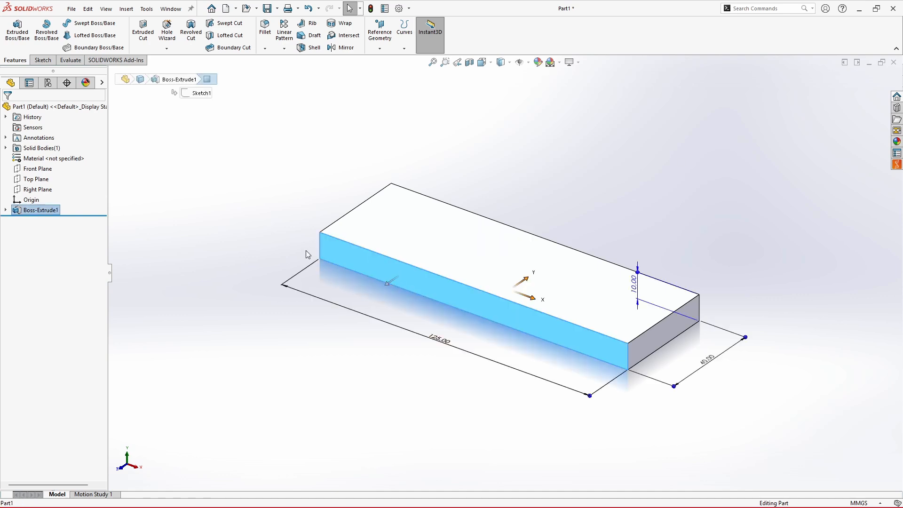
pyautogui.click(43, 62)
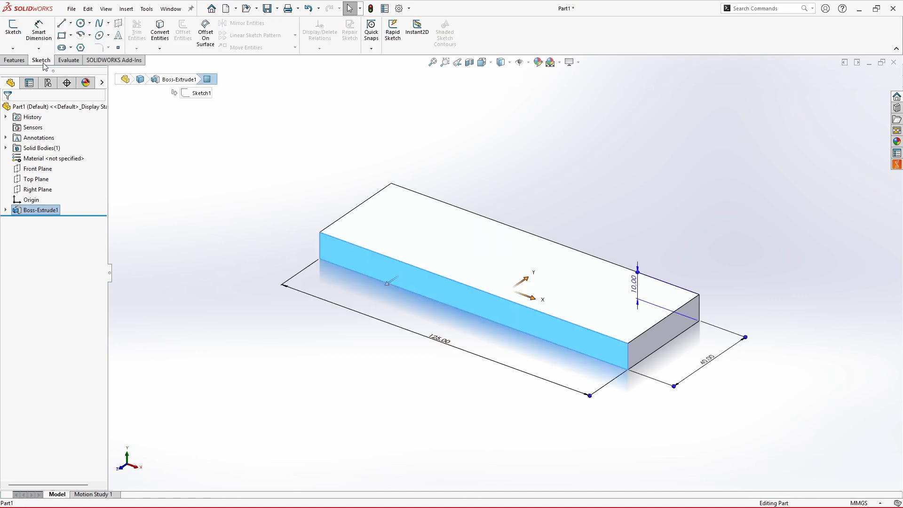
pyautogui.click(15, 32)
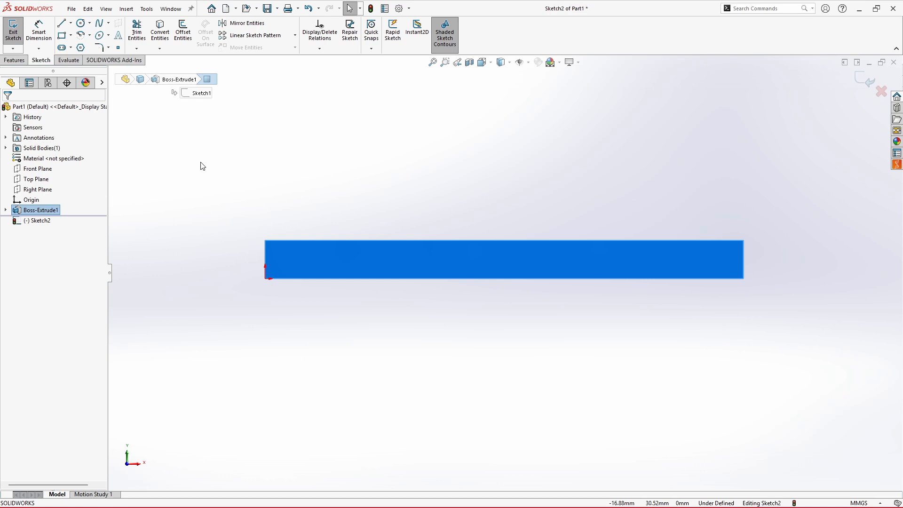
# Sketch an open U-shaped line profile about 39 mm wide and 44 mm tall, with its base on the plate's lower edge
pyautogui.click(63, 26)
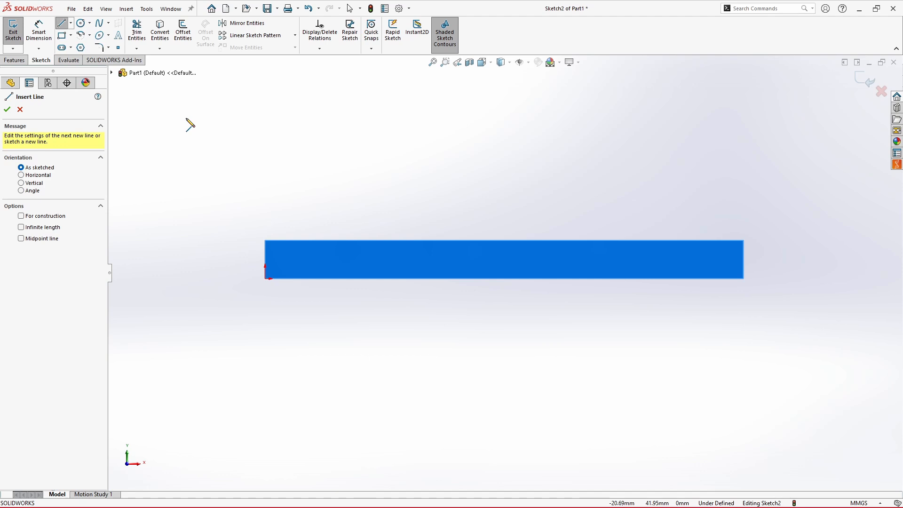
pyautogui.click(404, 112)
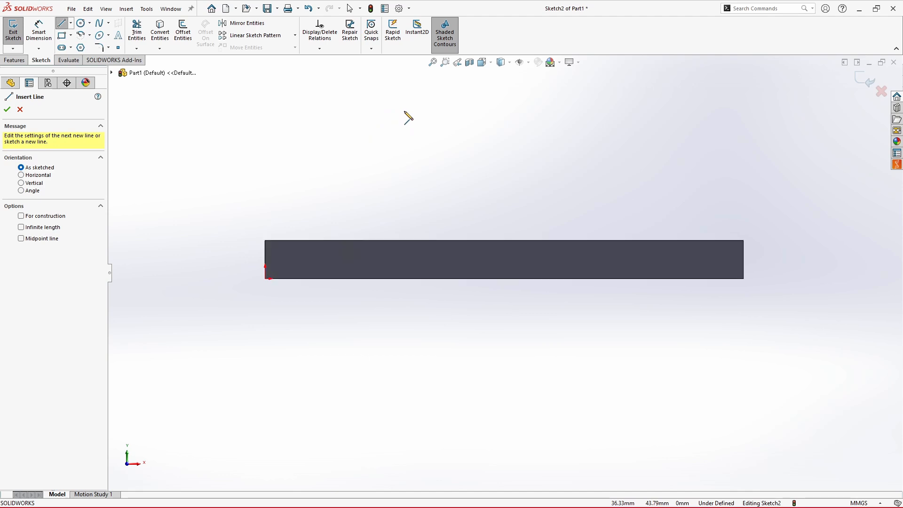
pyautogui.click(404, 112)
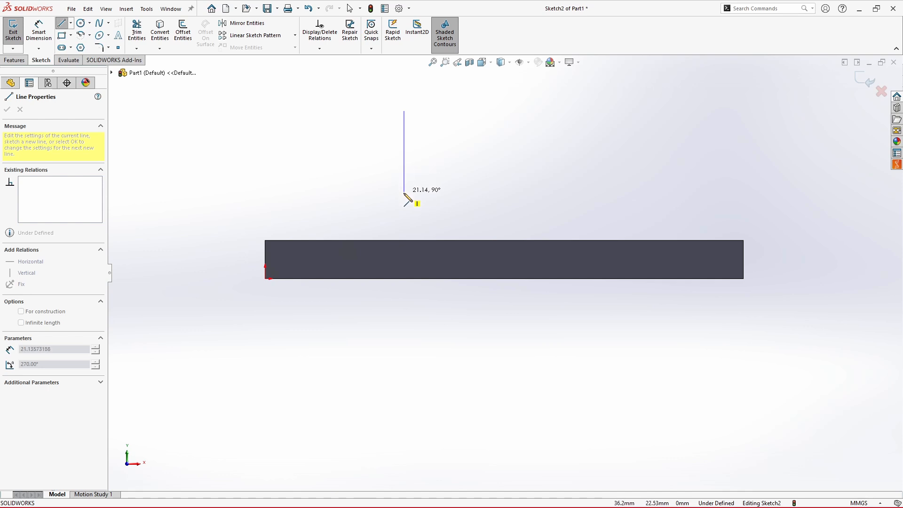
pyautogui.click(404, 279)
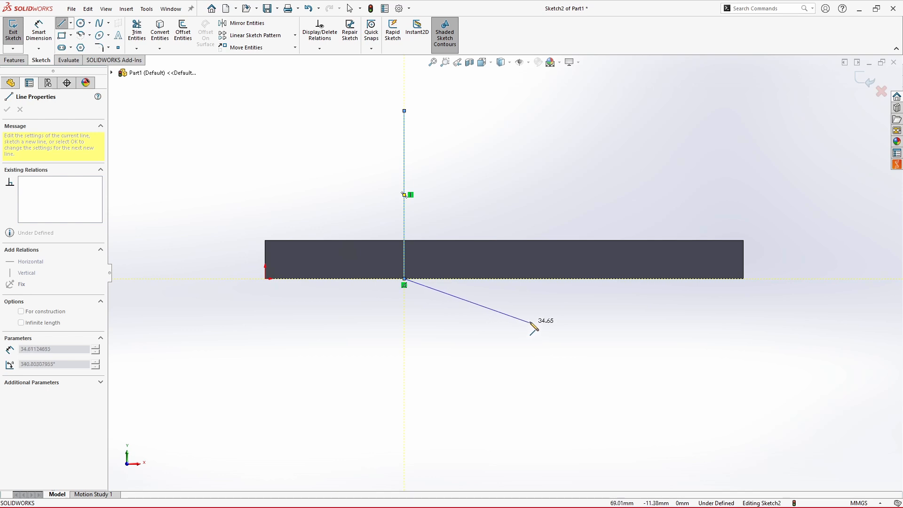
pyautogui.click(555, 279)
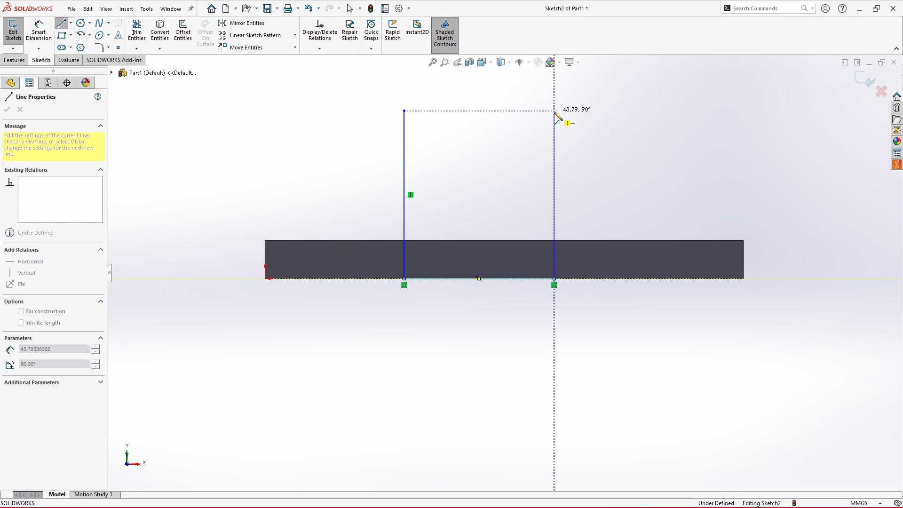
pyautogui.click(554, 112)
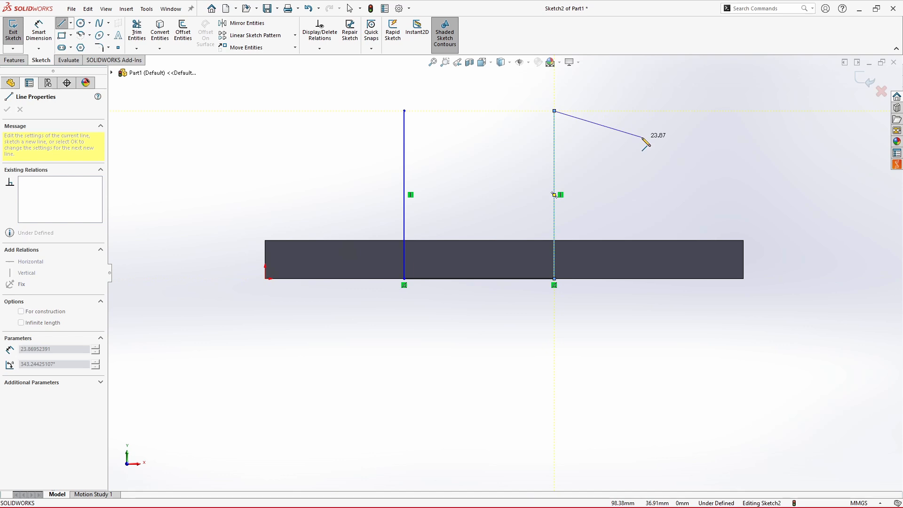
pyautogui.press('Escape')
pyautogui.press('Escape')
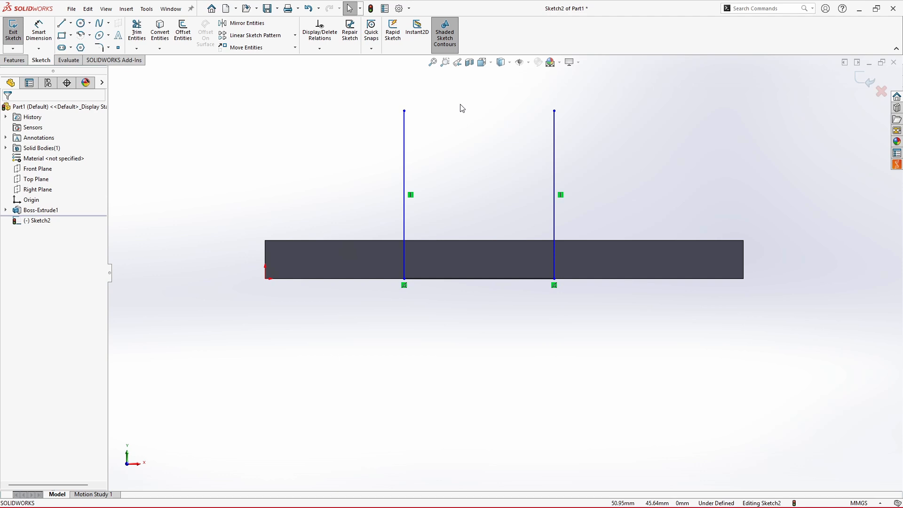
# Close the profile with a tangent arc of about 19.6 mm radius joining the upper ends of the two vertical lines
pyautogui.click(81, 37)
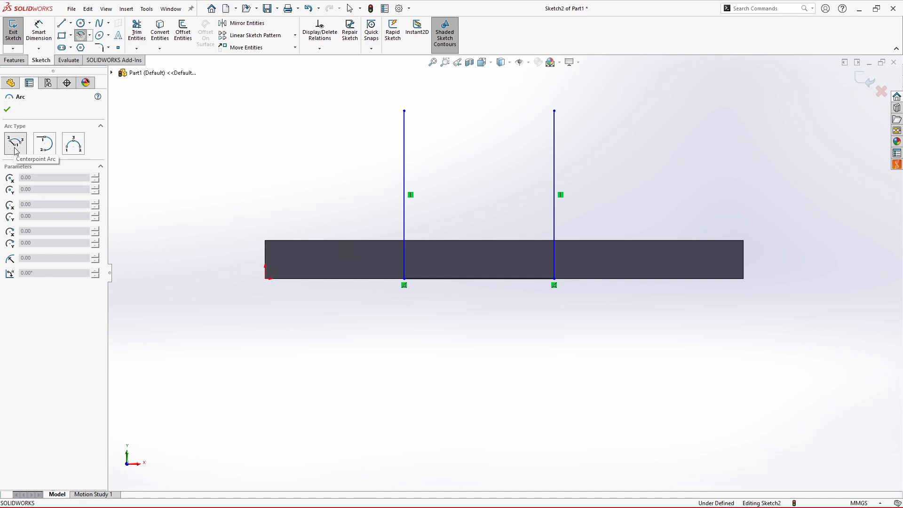
pyautogui.click(50, 144)
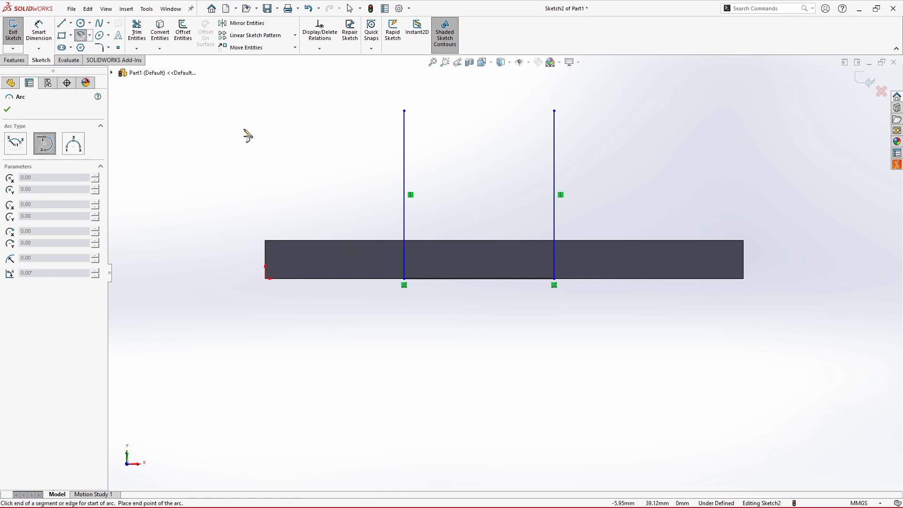
pyautogui.click(404, 112)
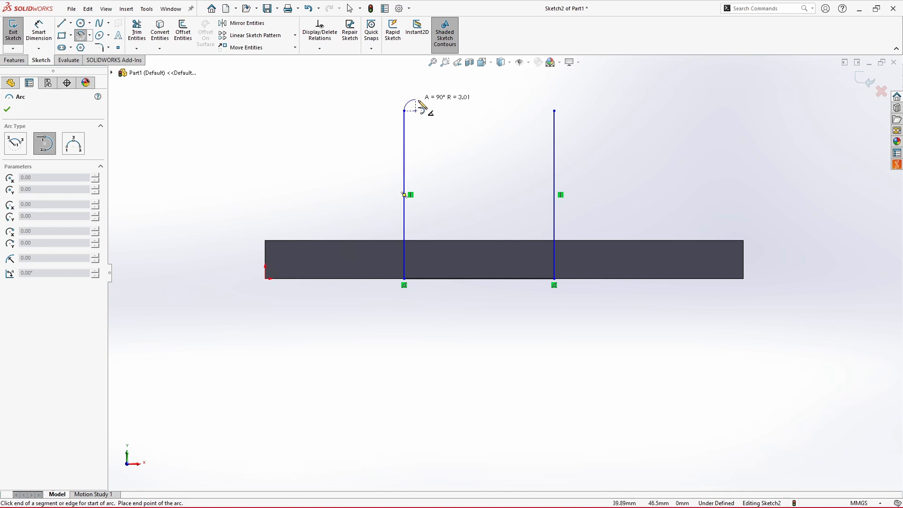
pyautogui.click(556, 111)
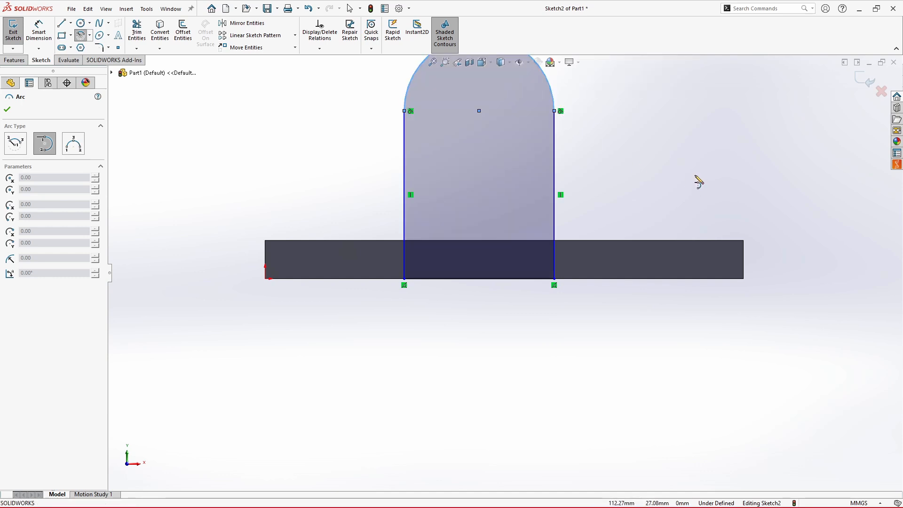
pyautogui.press('Escape')
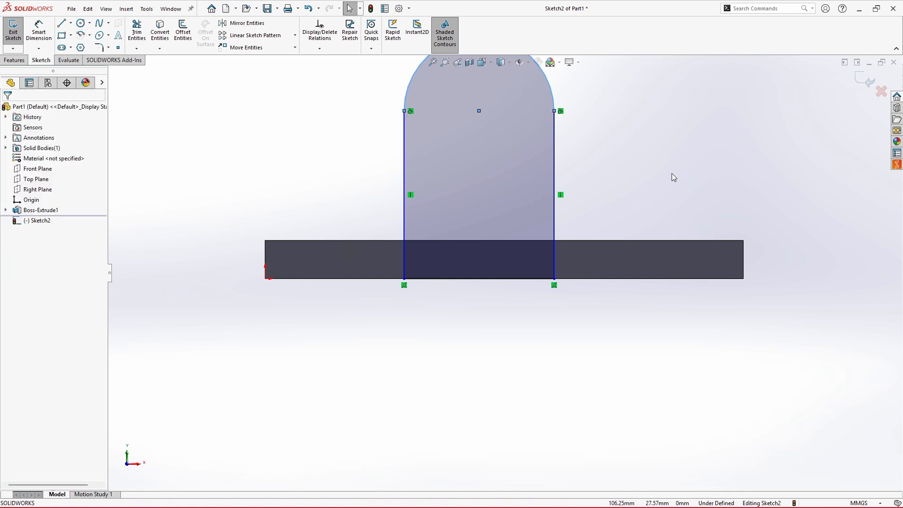
pyautogui.click(672, 174)
# Dimension the profile's left vertical line and set its length to 35 mm
pyautogui.click(51, 45)
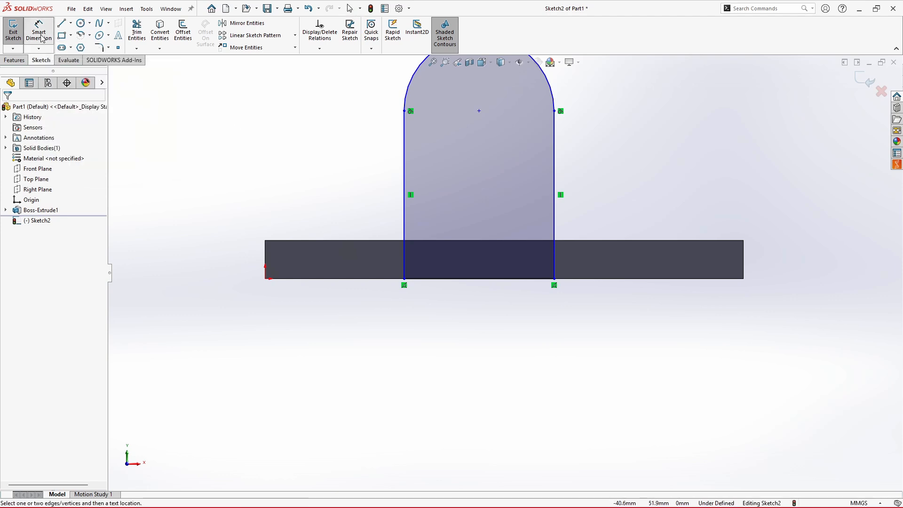
pyautogui.click(404, 143)
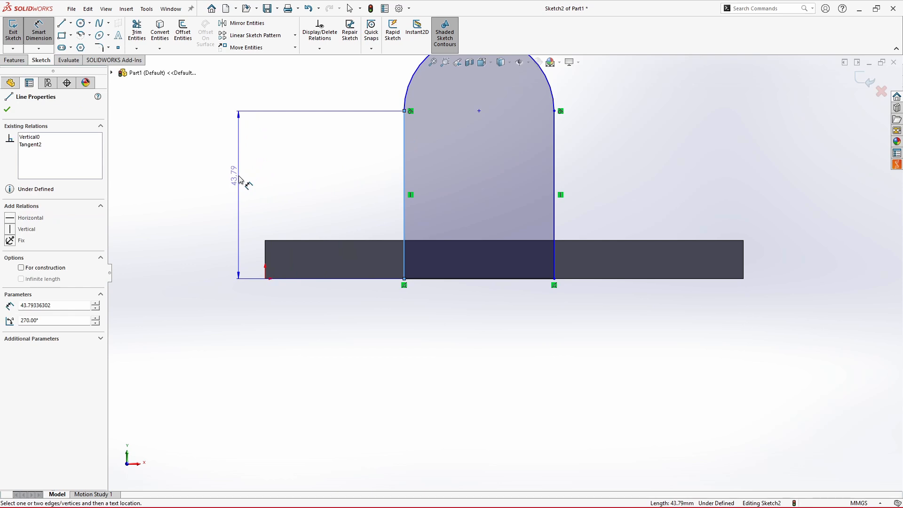
pyautogui.click(239, 179)
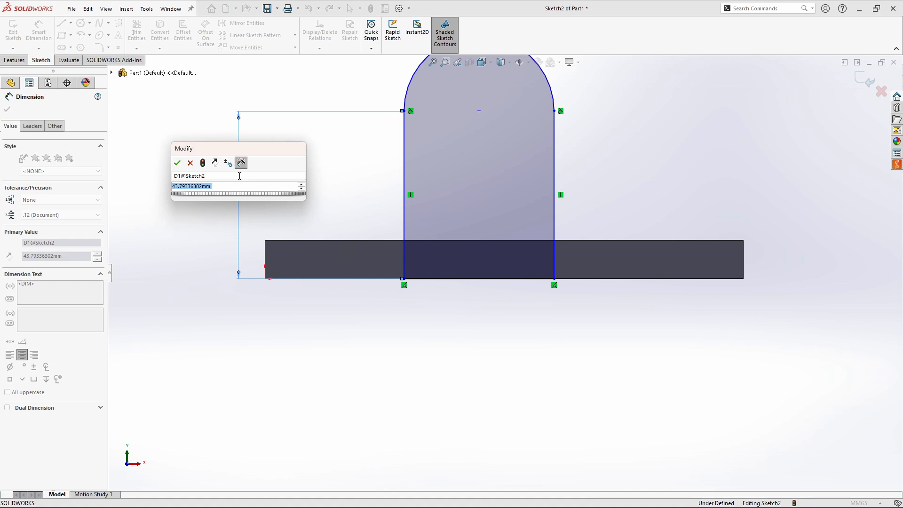
pyautogui.write('35')
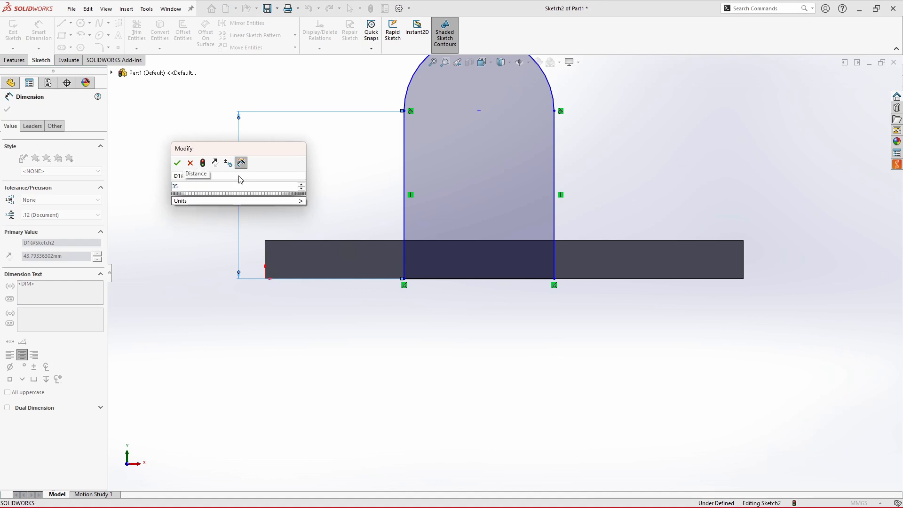
pyautogui.press('Return')
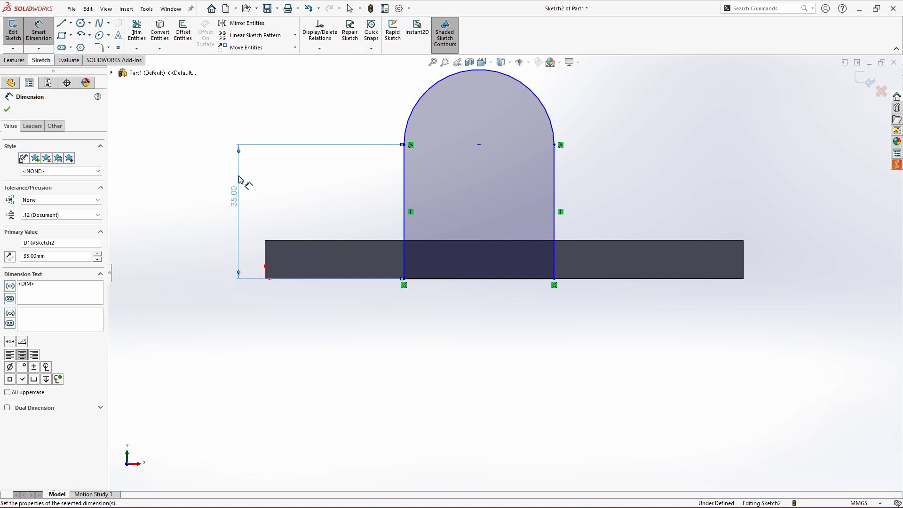
pyautogui.click(283, 193)
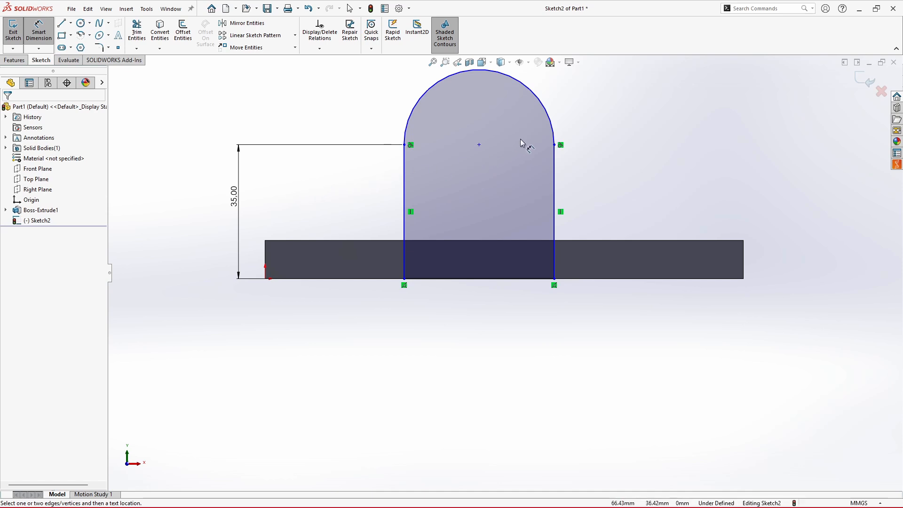
# Dimension the profile's top arc with a radius of 20 mm
pyautogui.click(551, 116)
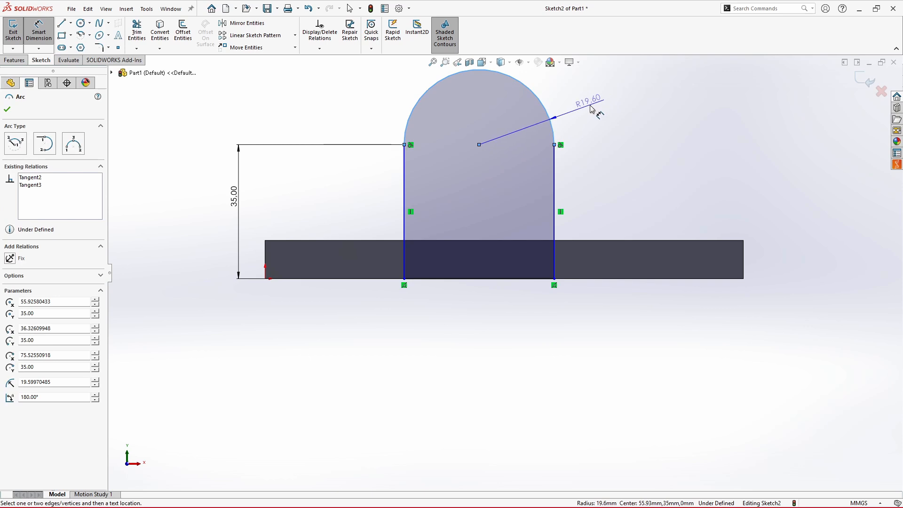
pyautogui.click(591, 108)
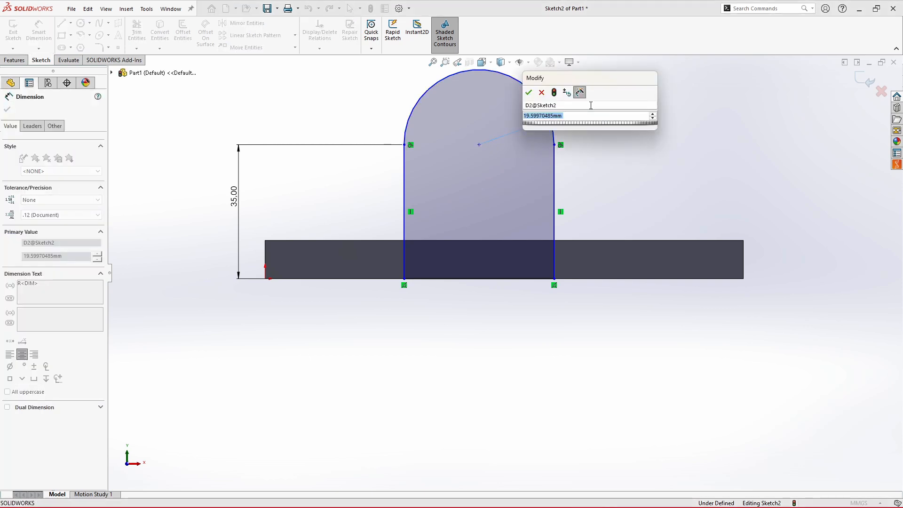
pyautogui.write('20')
pyautogui.press('Return')
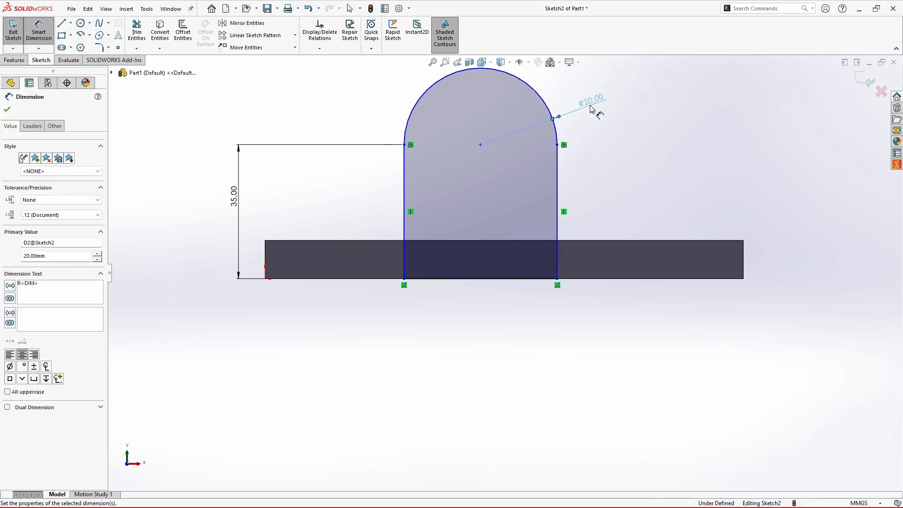
pyautogui.click(603, 160)
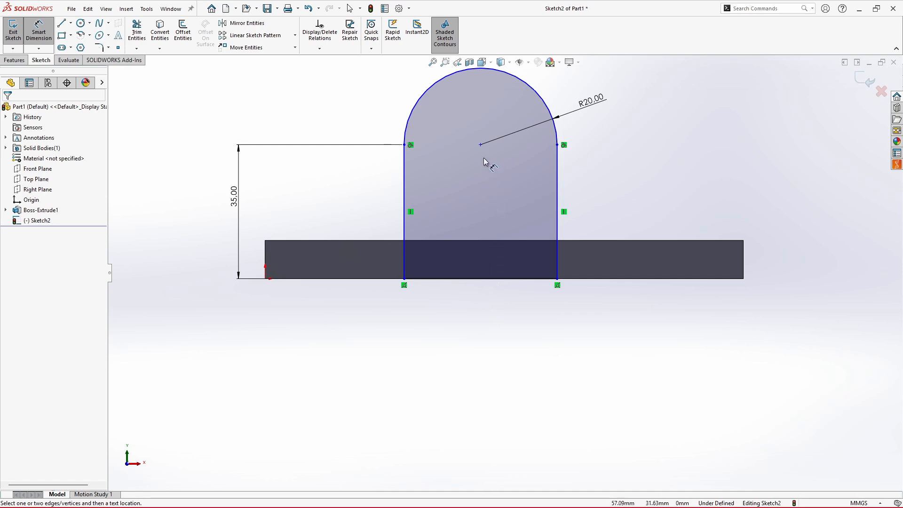
# Dimension the arc's centre 50 mm horizontally from the plate's left edge and finish dimensioning
pyautogui.click(480, 145)
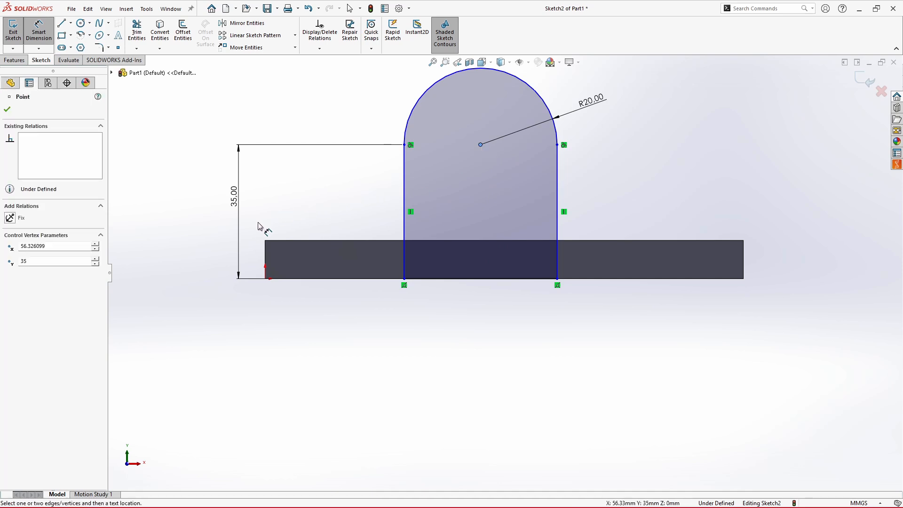
pyautogui.click(265, 249)
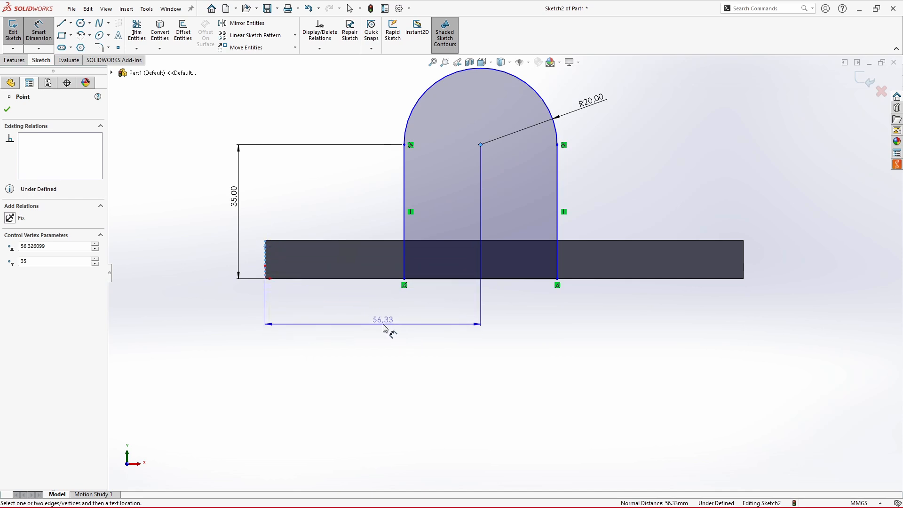
pyautogui.click(382, 328)
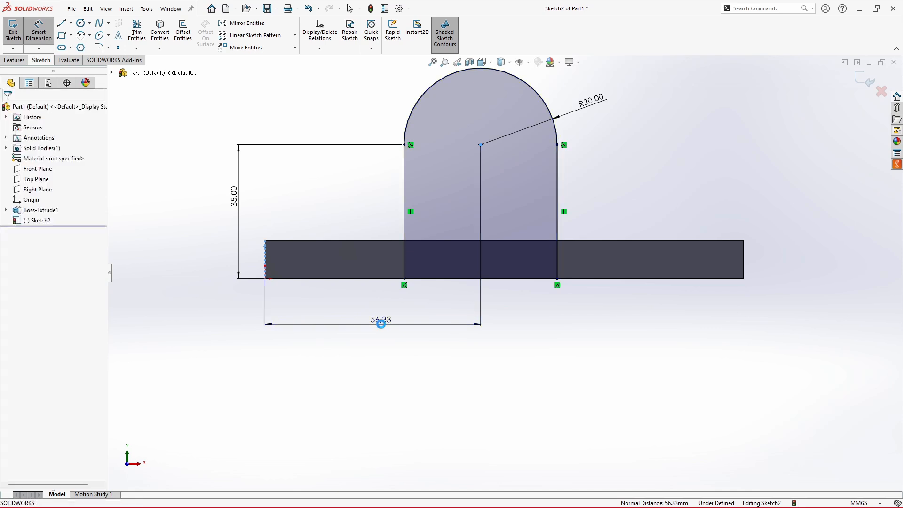
pyautogui.write('50')
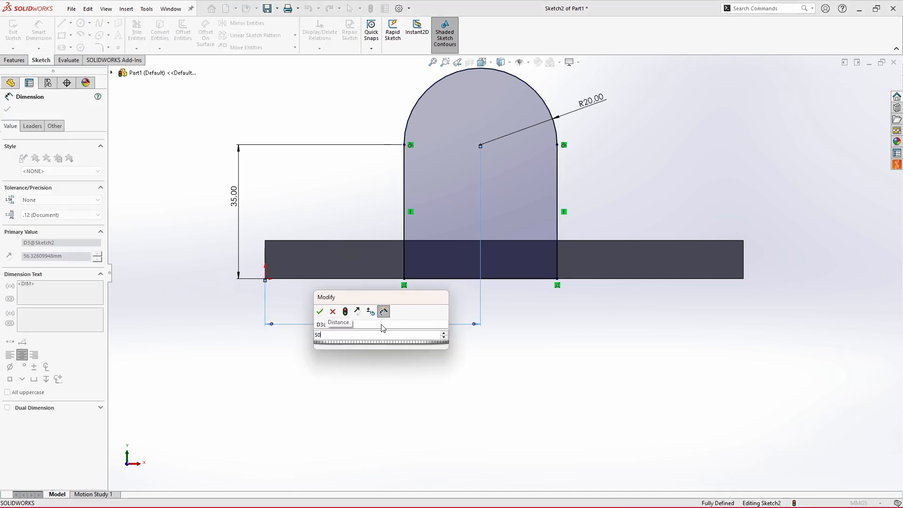
pyautogui.press('Return')
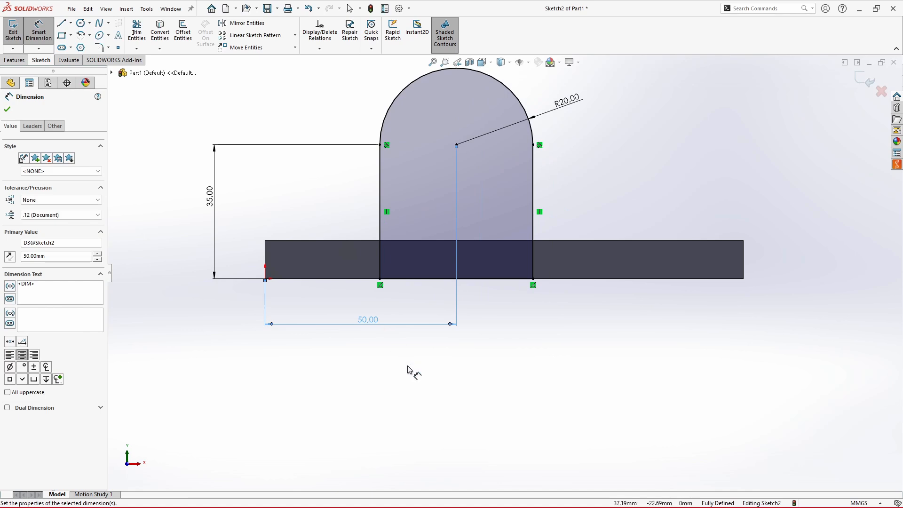
pyautogui.press('Escape')
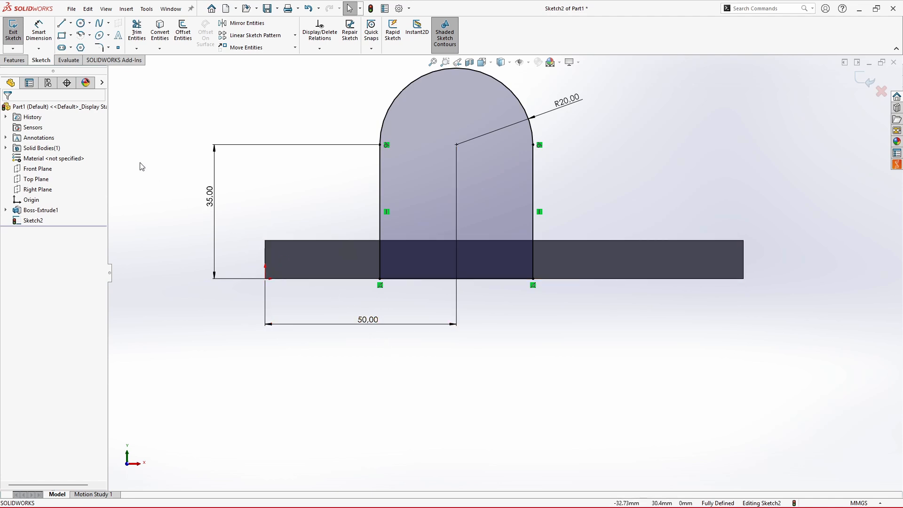
# Extrude the round-topped profile 10 mm blind with the direction reversed so it runs back over the plate, merging the result
pyautogui.click(14, 60)
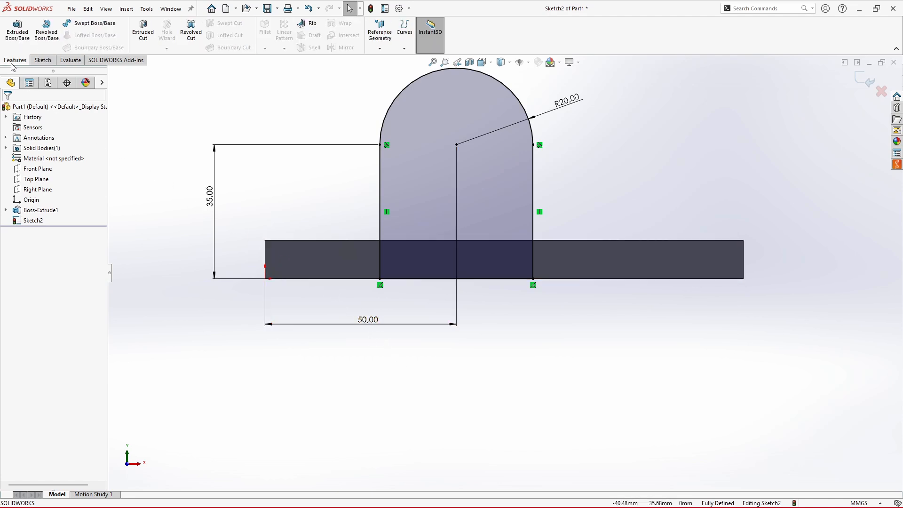
pyautogui.click(19, 34)
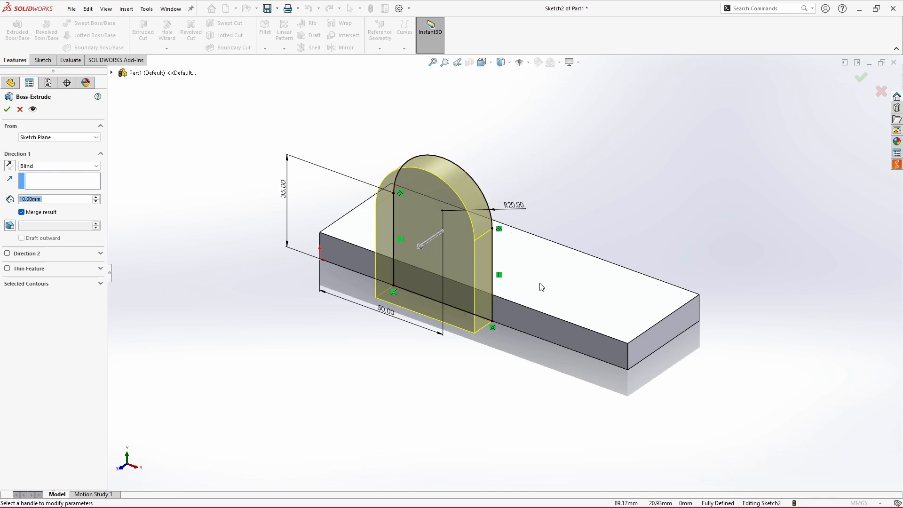
pyautogui.moveTo(540, 284)
pyautogui.mouseDown(button='middle')
pyautogui.moveTo(478, 301)
pyautogui.moveTo(548, 295)
pyautogui.mouseUp(button='middle')
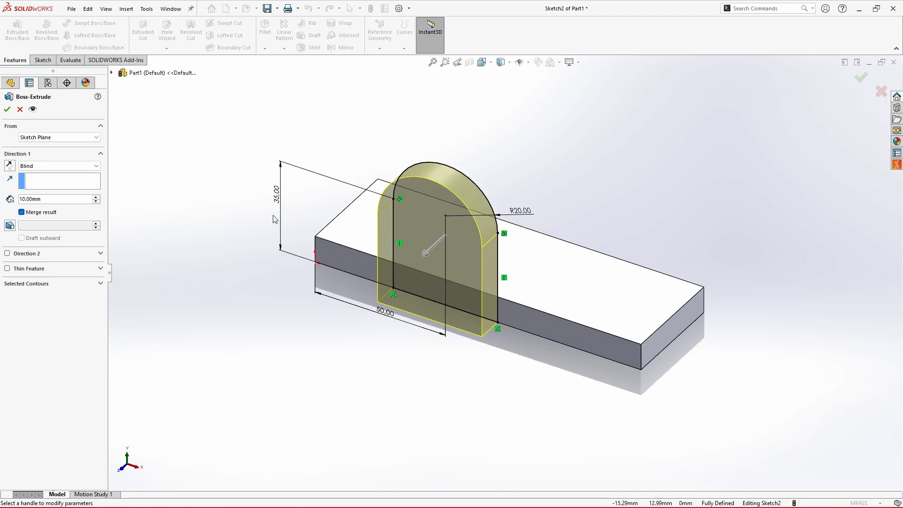
pyautogui.click(8, 166)
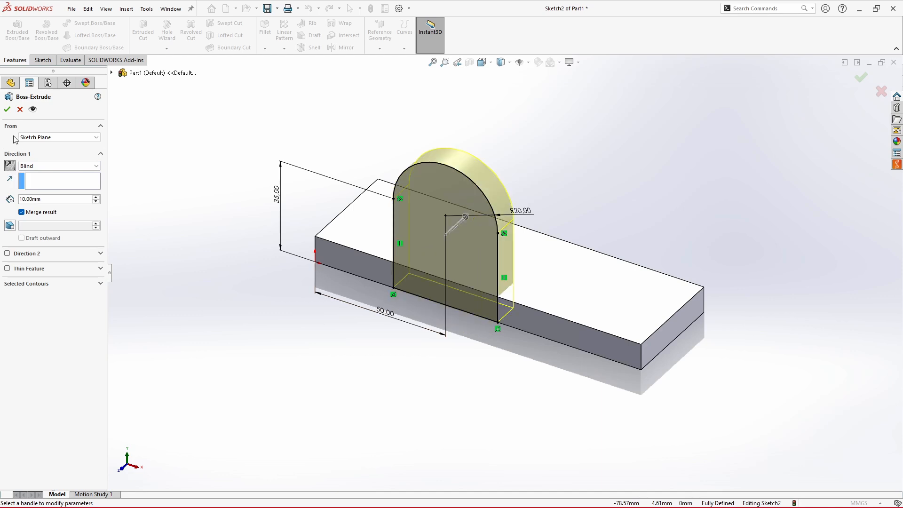
pyautogui.click(7, 110)
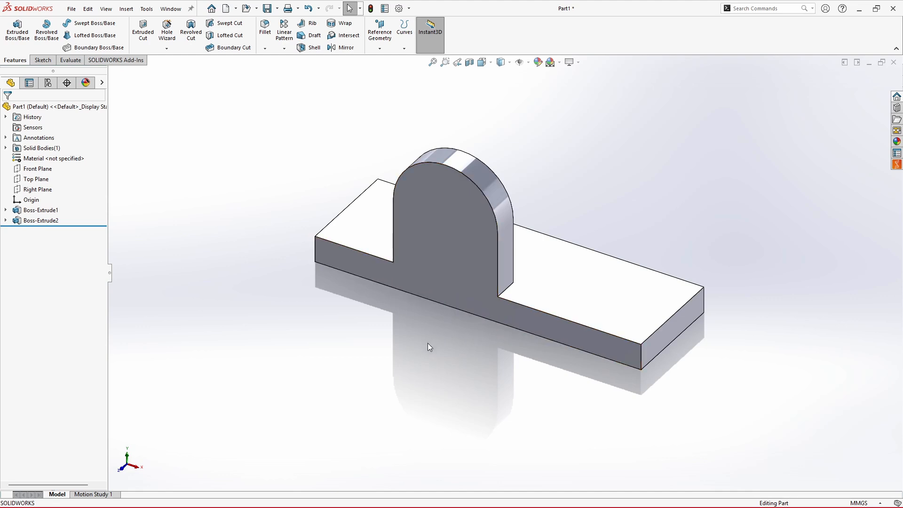
# Start a sketch on the part's front face and draw a corner rectangle about 63 × 6.4 mm up from the plate's bottom edge
pyautogui.click(431, 279)
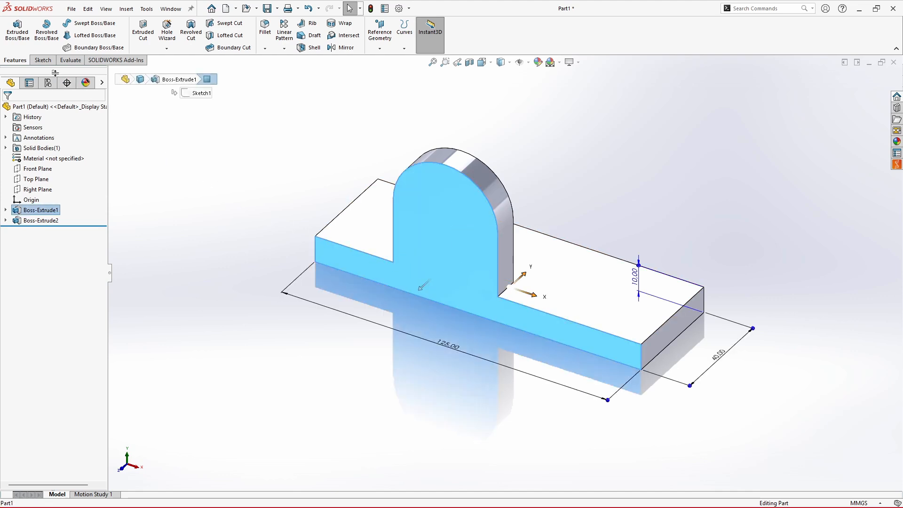
pyautogui.click(43, 60)
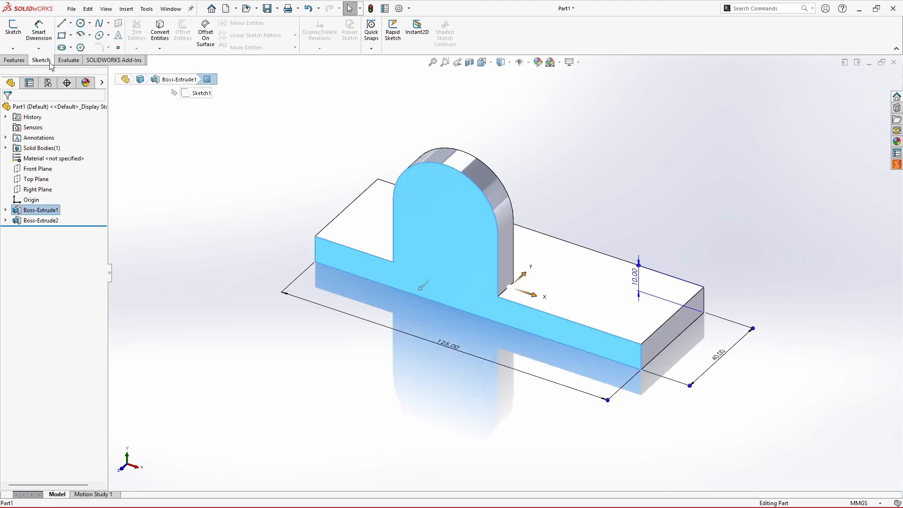
pyautogui.click(13, 29)
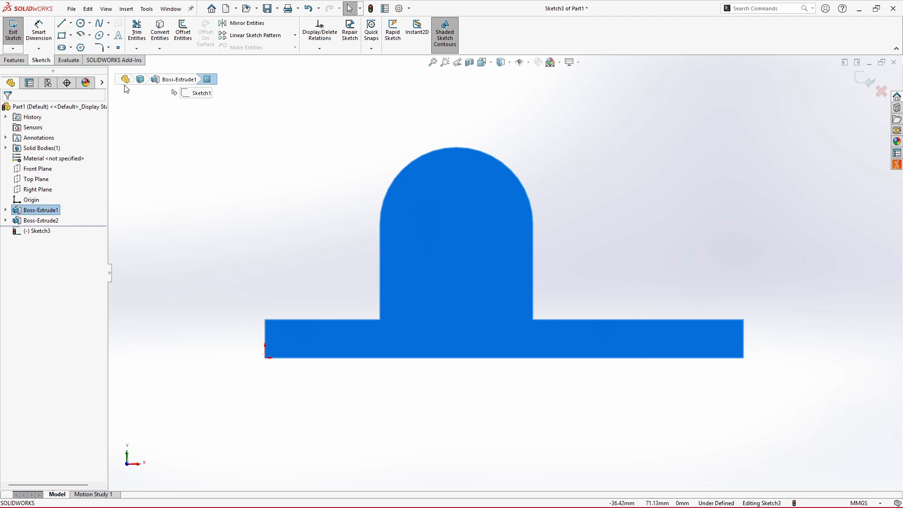
pyautogui.click(62, 36)
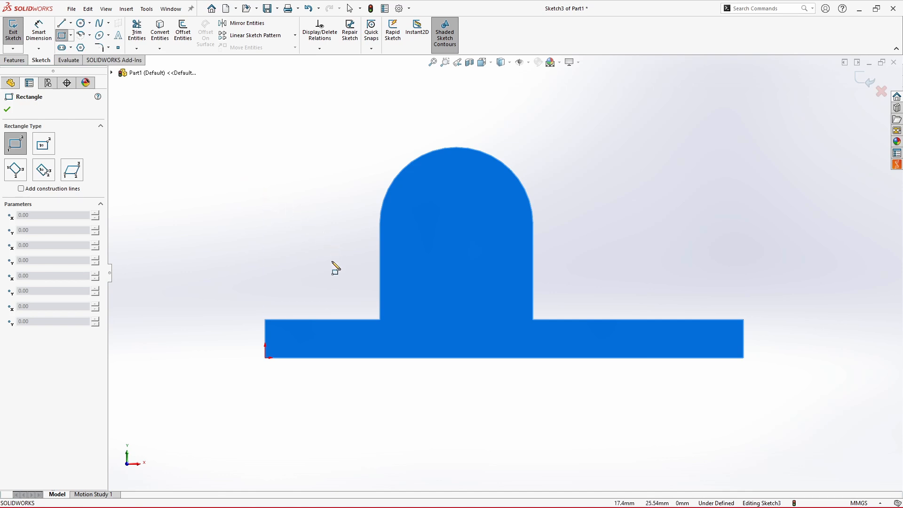
pyautogui.click(334, 357)
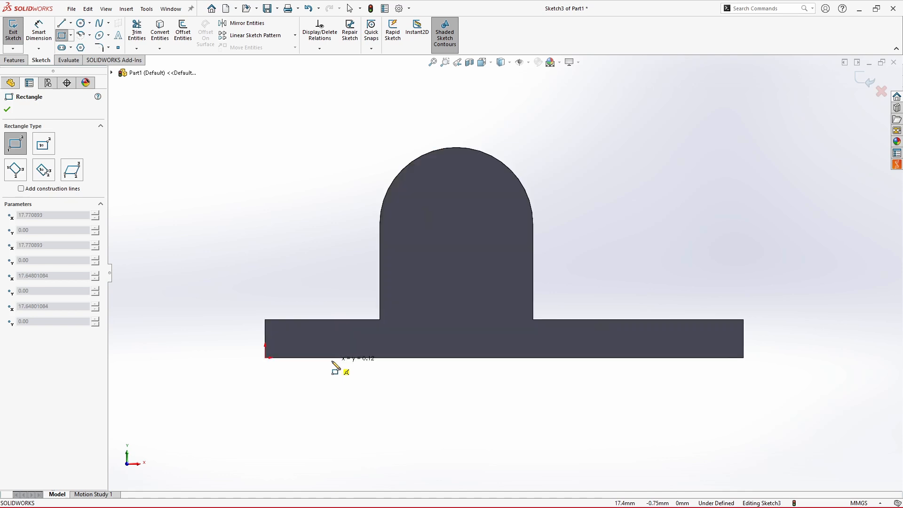
pyautogui.click(573, 334)
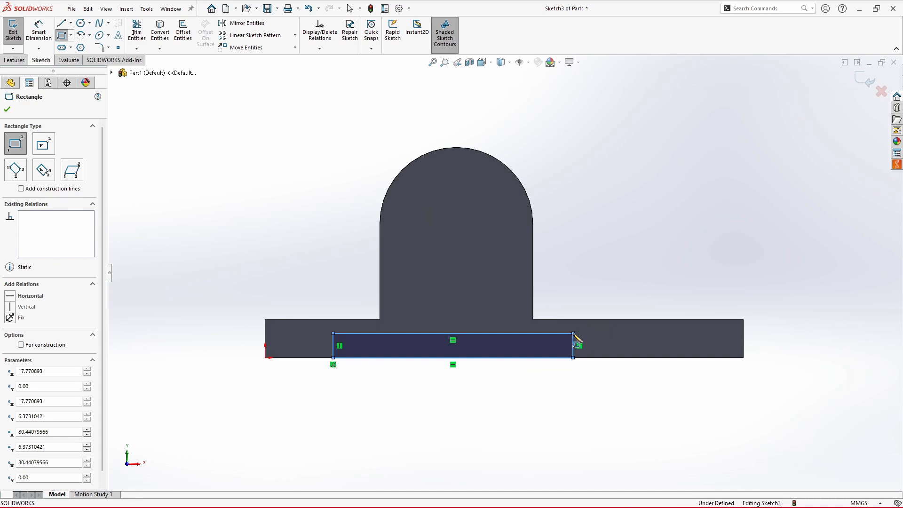
pyautogui.press('Escape')
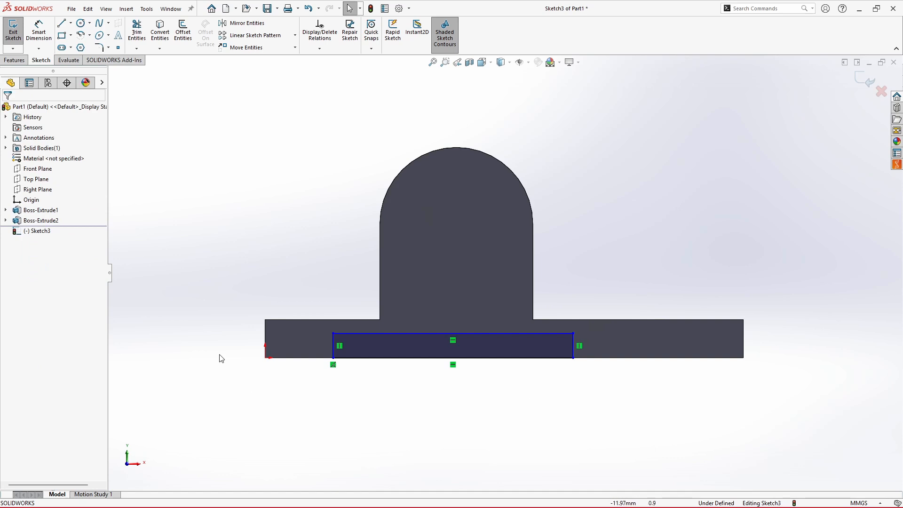
# Dimension the rectangle's right vertical side and set its height to 3 mm
pyautogui.click(44, 37)
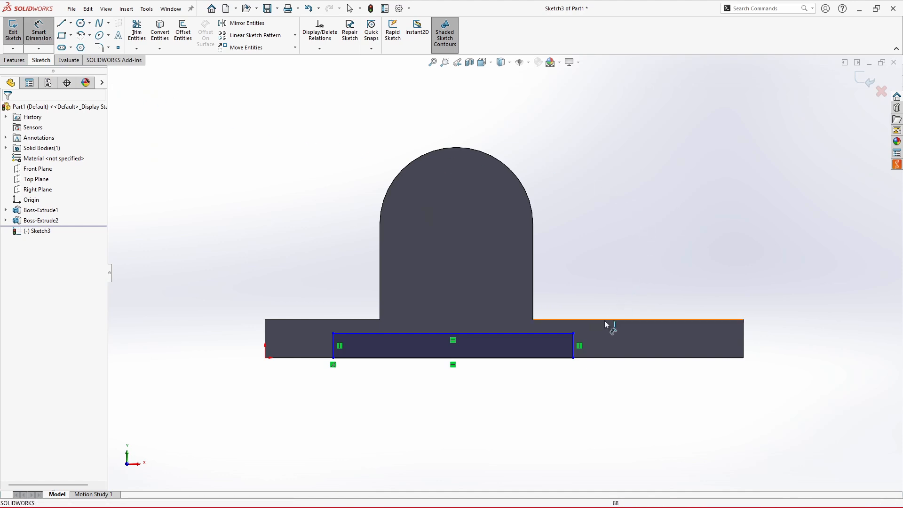
pyautogui.click(573, 343)
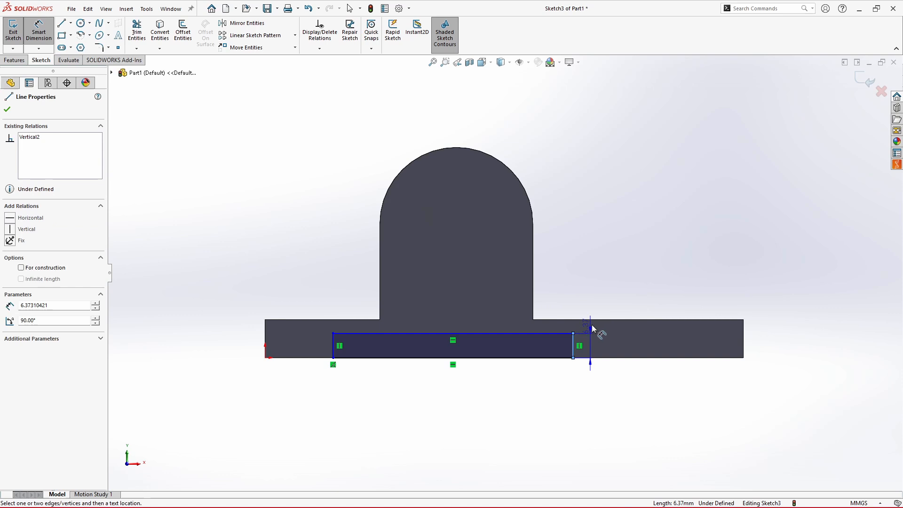
pyautogui.click(605, 302)
pyautogui.write('3')
pyautogui.press('Return')
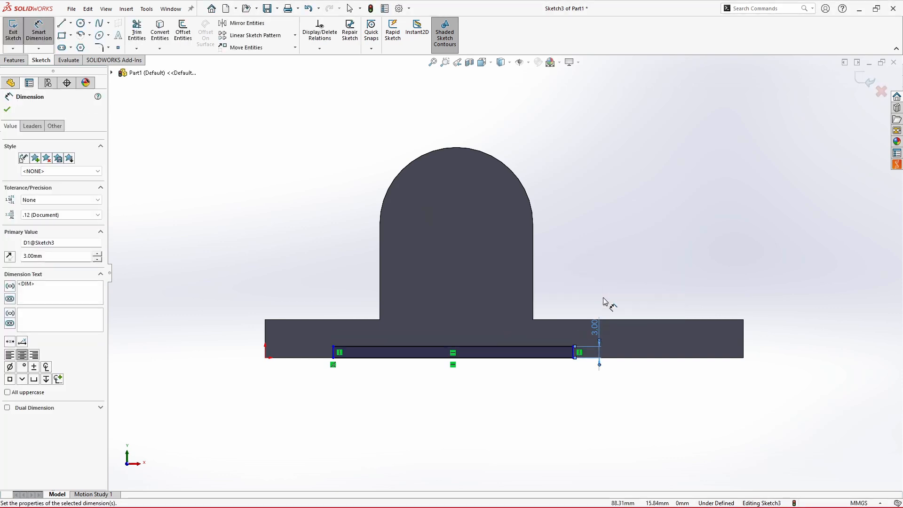
pyautogui.press('Escape')
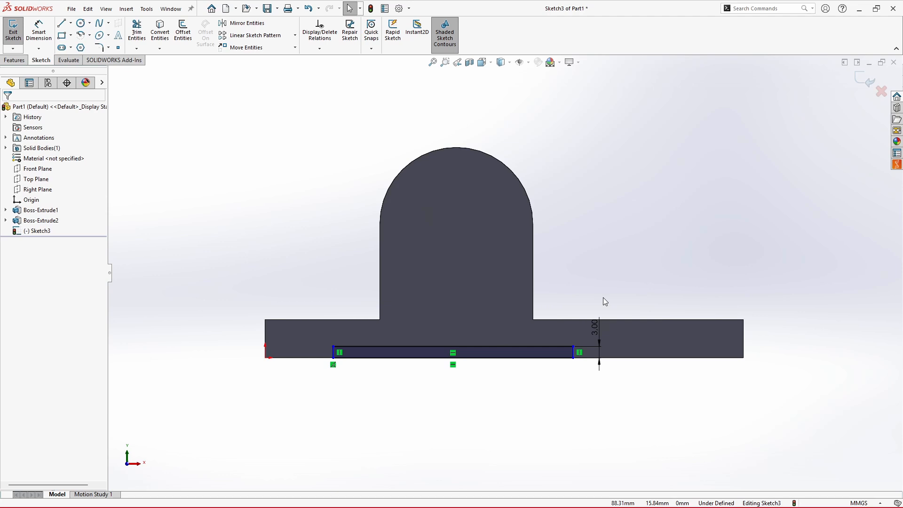
# Cut the rectangle through all of the plate with an Extruded Cut to form the bottom recess
pyautogui.click(19, 62)
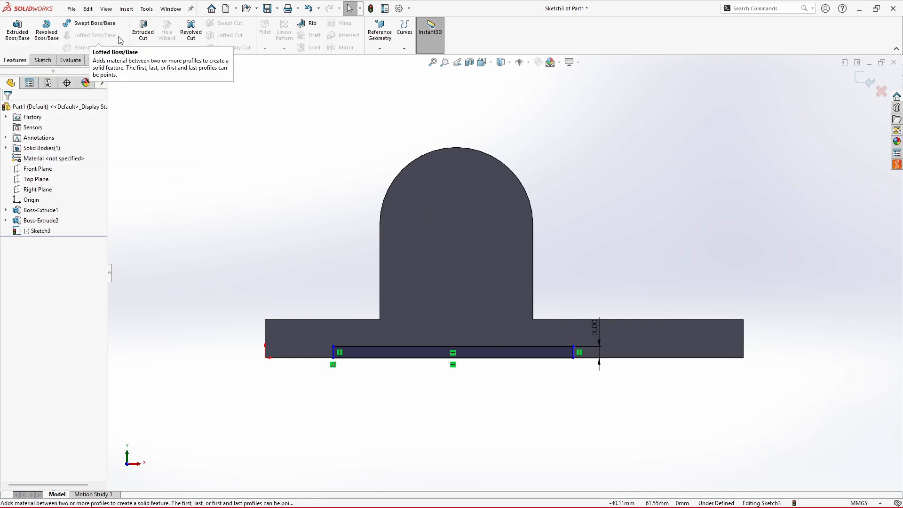
pyautogui.click(148, 33)
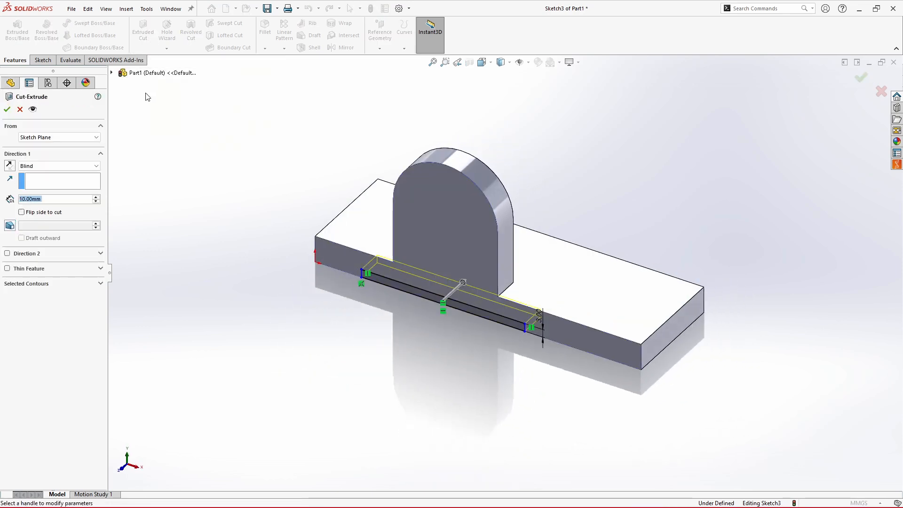
pyautogui.click(49, 200)
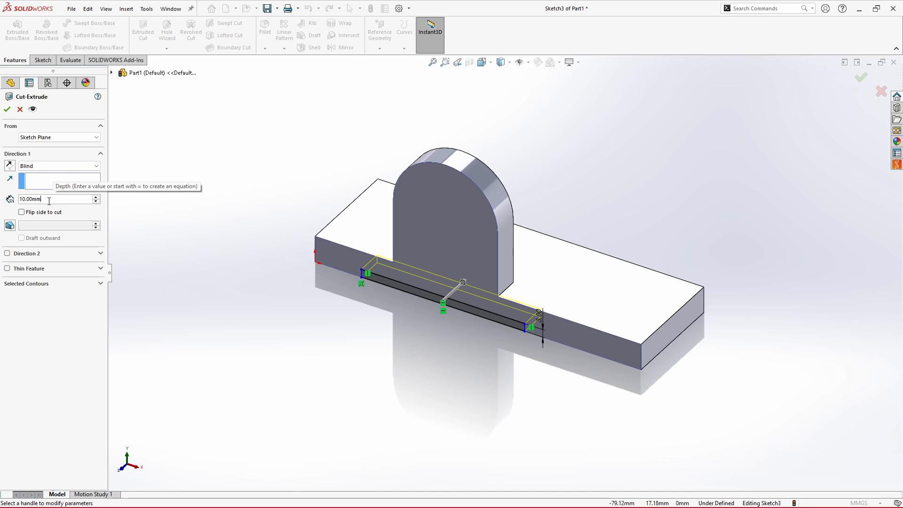
pyautogui.click(39, 171)
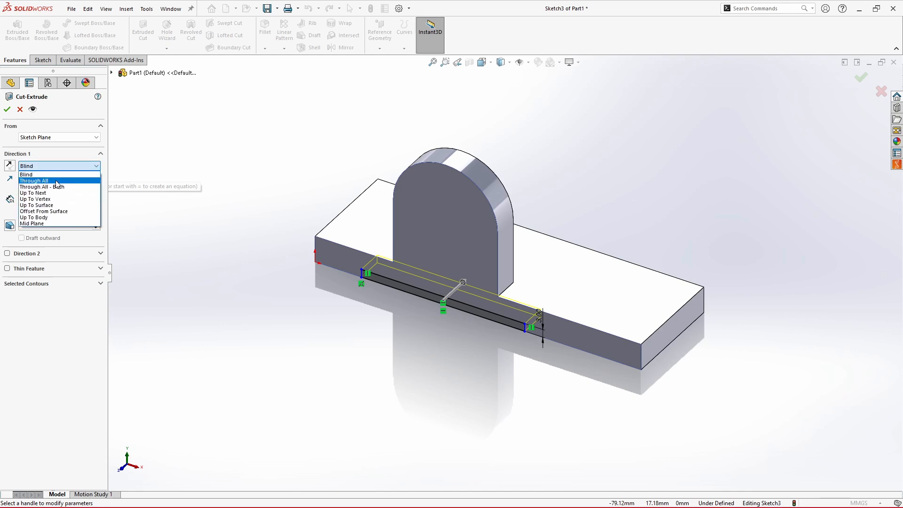
pyautogui.click(56, 182)
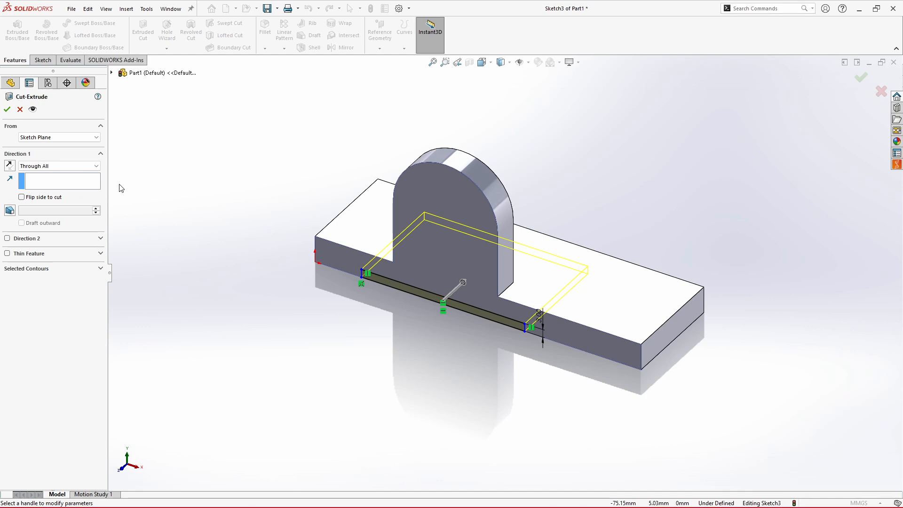
pyautogui.click(7, 110)
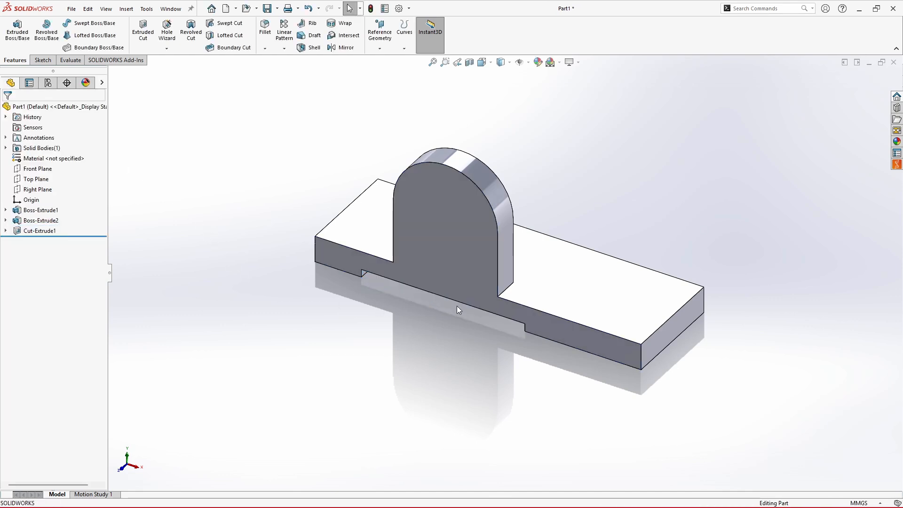
# Start a Hole Wizard counterbore for an ANSI Metric hex bolt, size M8 with normal fit and a Through All end condition
pyautogui.moveTo(458, 309); pyautogui.dragTo(474, 282, button='middle')
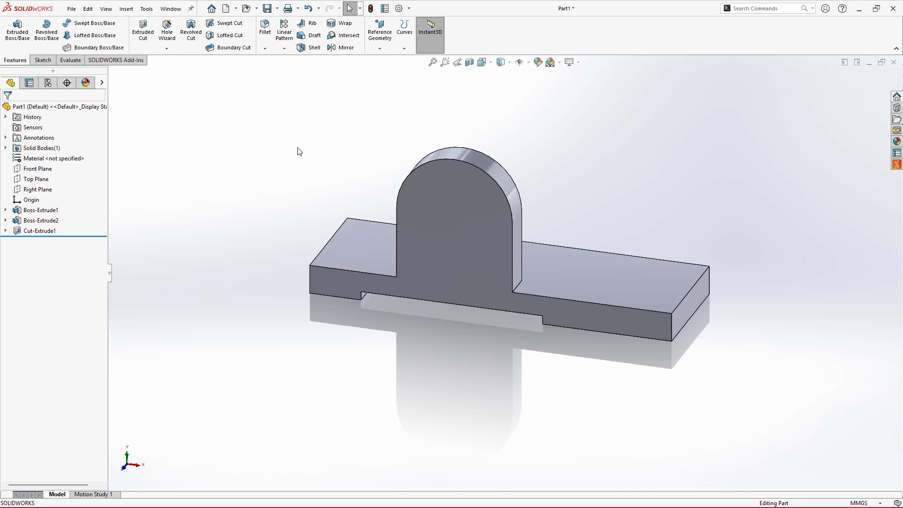
pyautogui.click(172, 32)
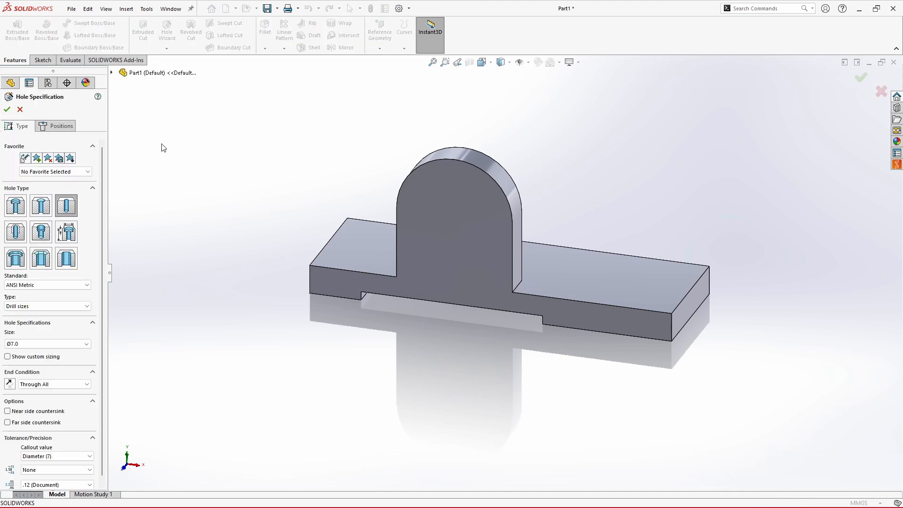
pyautogui.click(15, 208)
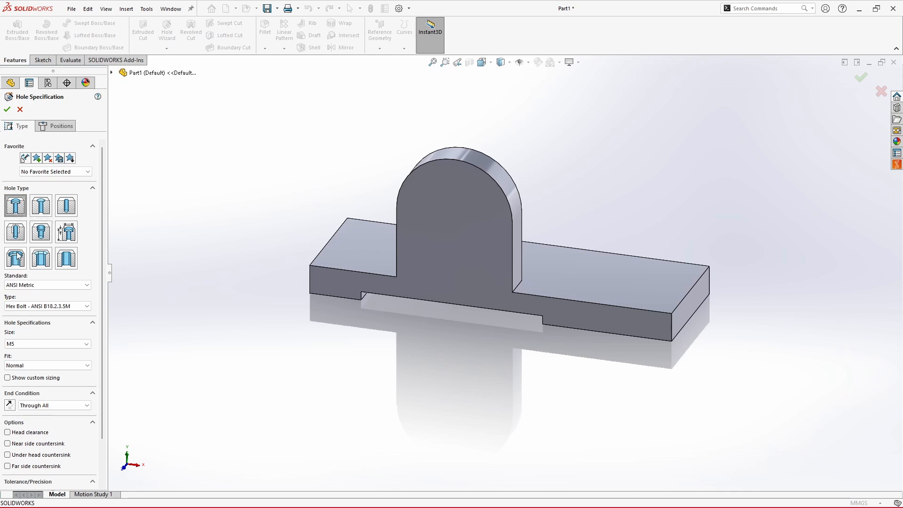
pyautogui.click(29, 285)
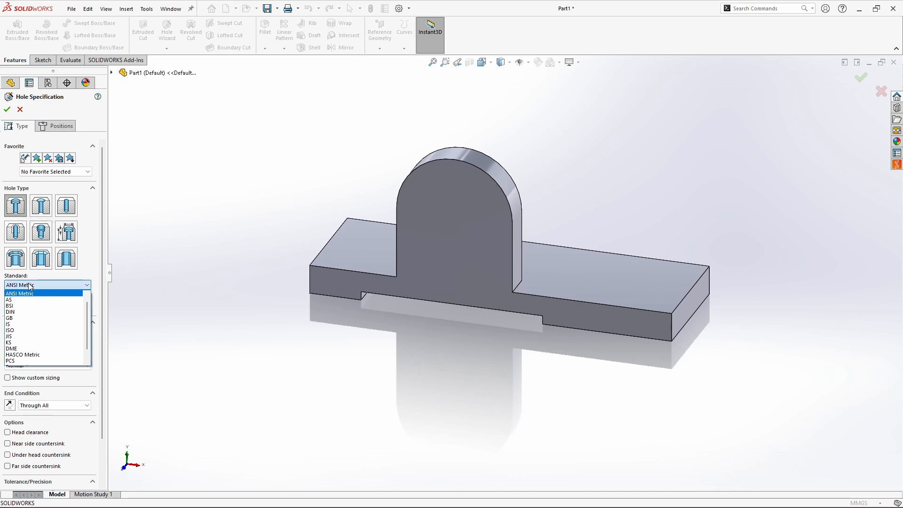
pyautogui.click(29, 285)
pyautogui.click(28, 307)
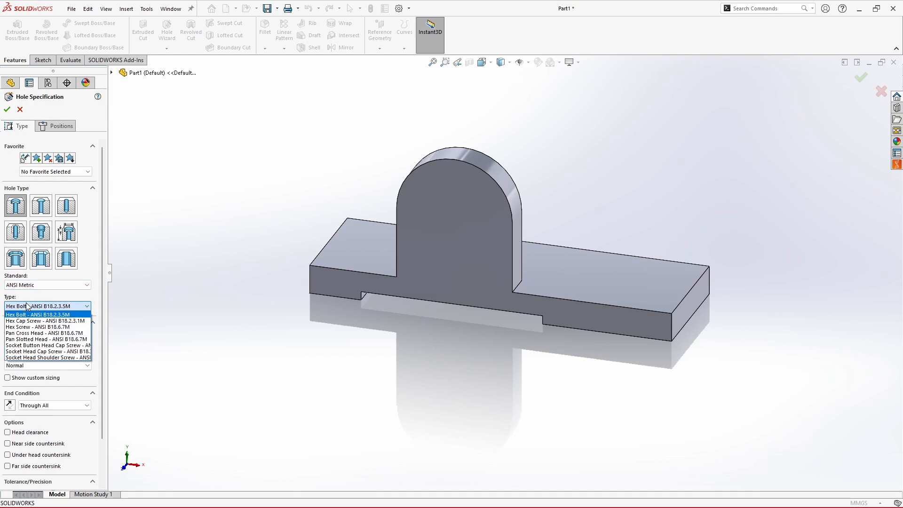
pyautogui.click(27, 306)
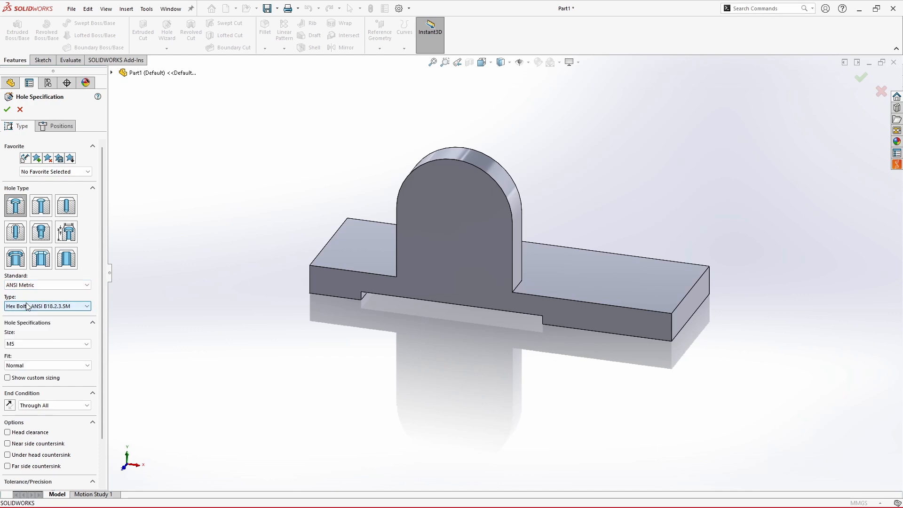
pyautogui.click(30, 344)
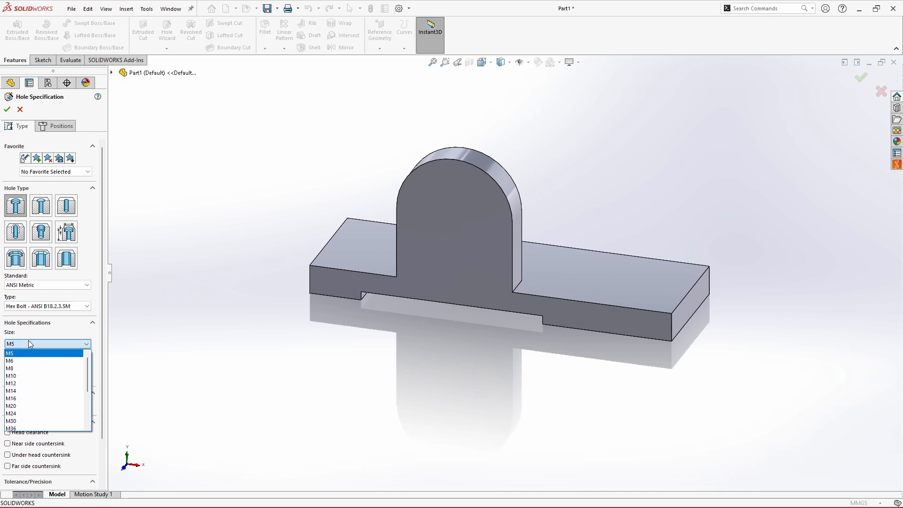
pyautogui.click(27, 369)
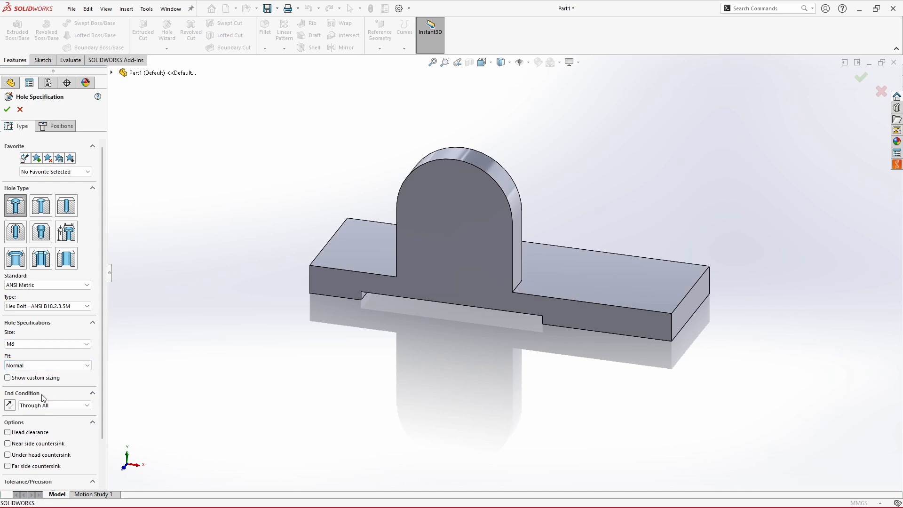
pyautogui.click(49, 406)
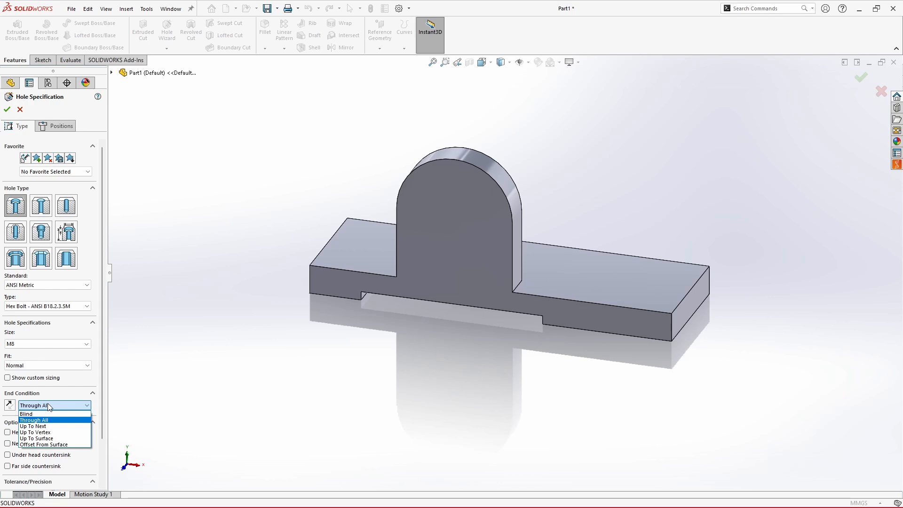
pyautogui.click(49, 405)
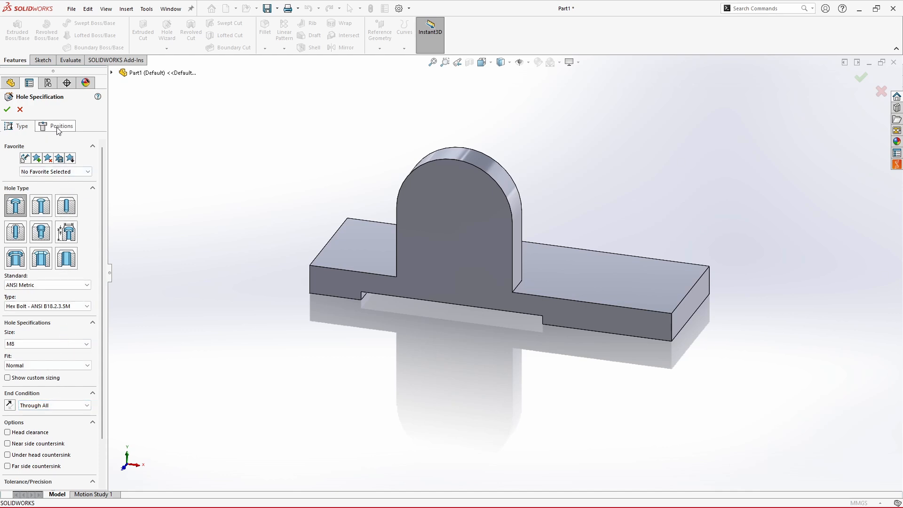
# Place the M8 counterbore hole on the upright's front face, concentric with its rounded top, and finish the hole
pyautogui.click(69, 127)
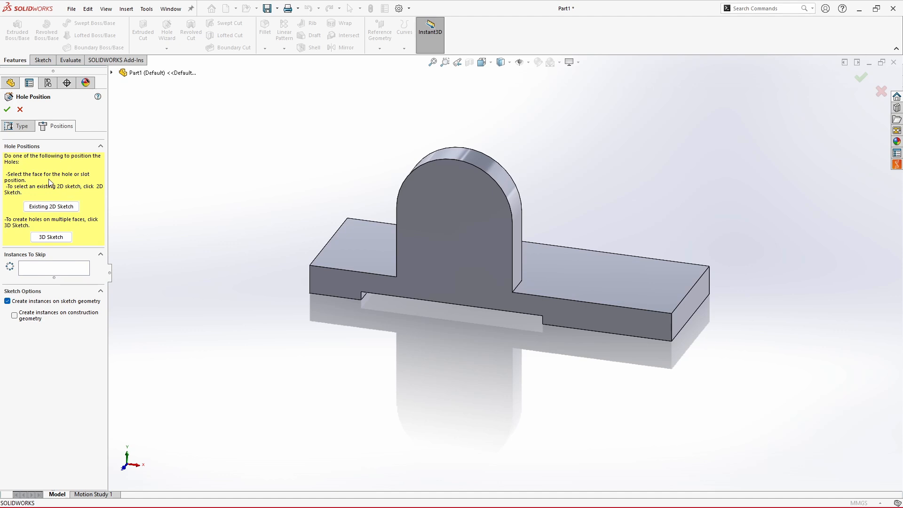
pyautogui.click(481, 207)
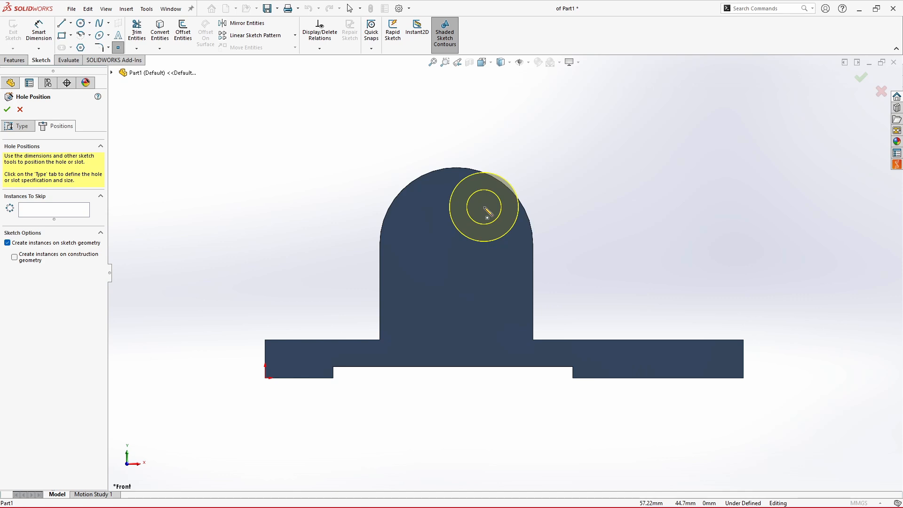
pyautogui.click(475, 215)
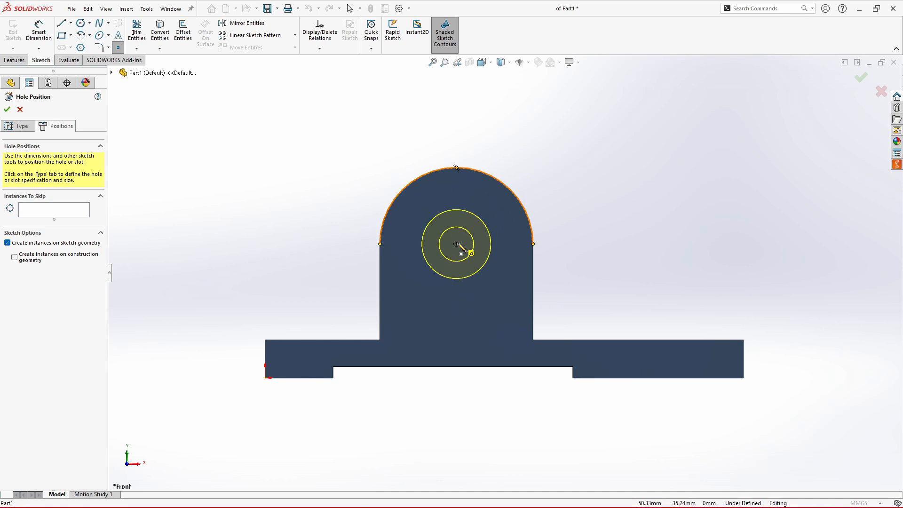
pyautogui.click(457, 244)
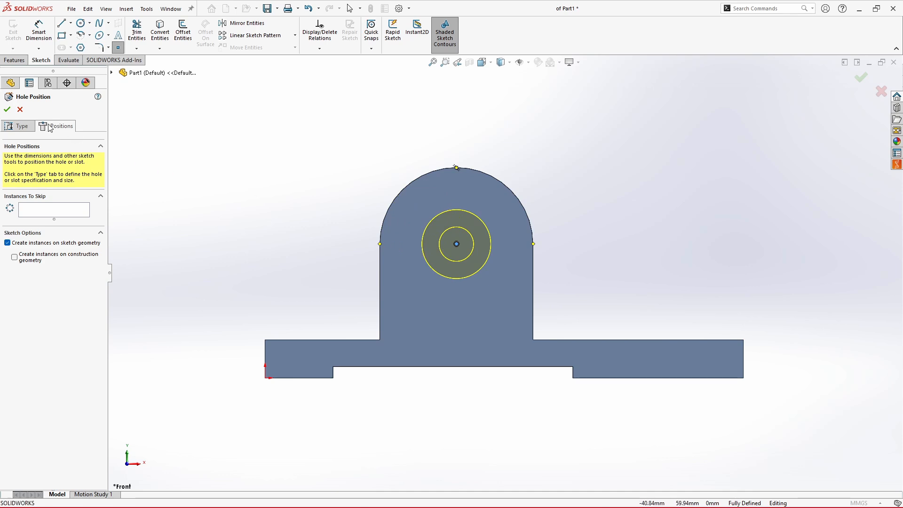
pyautogui.click(7, 109)
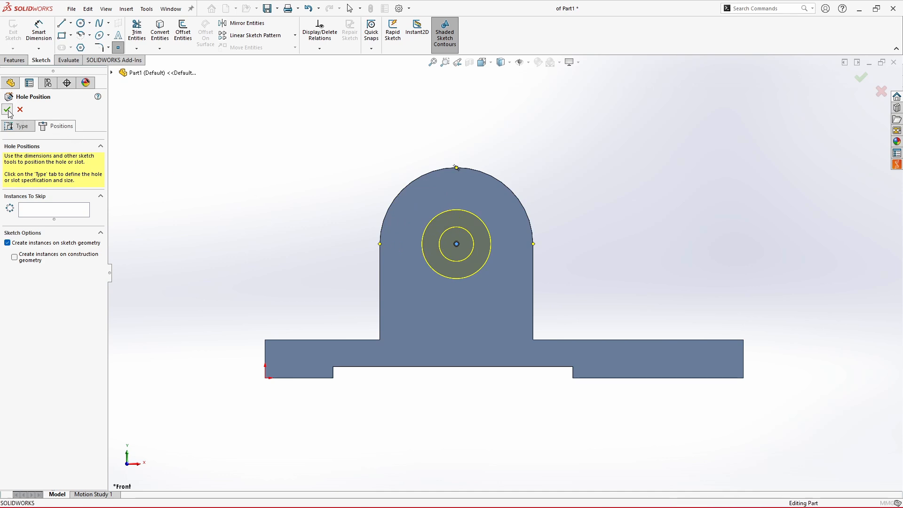
pyautogui.click(656, 261)
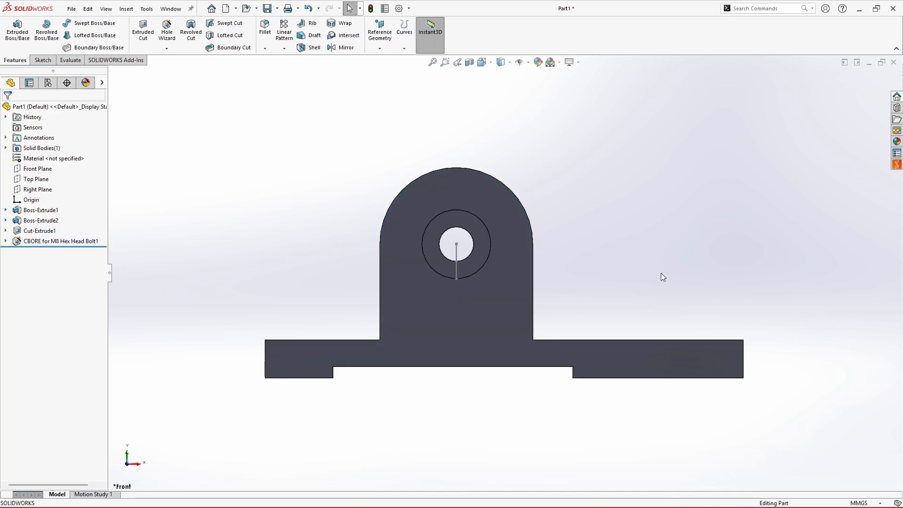
# Start a symmetric fillet with an 8 mm radius and select the base plate's four vertical corner edges
pyautogui.moveTo(661, 273); pyautogui.dragTo(630, 311, button='middle')
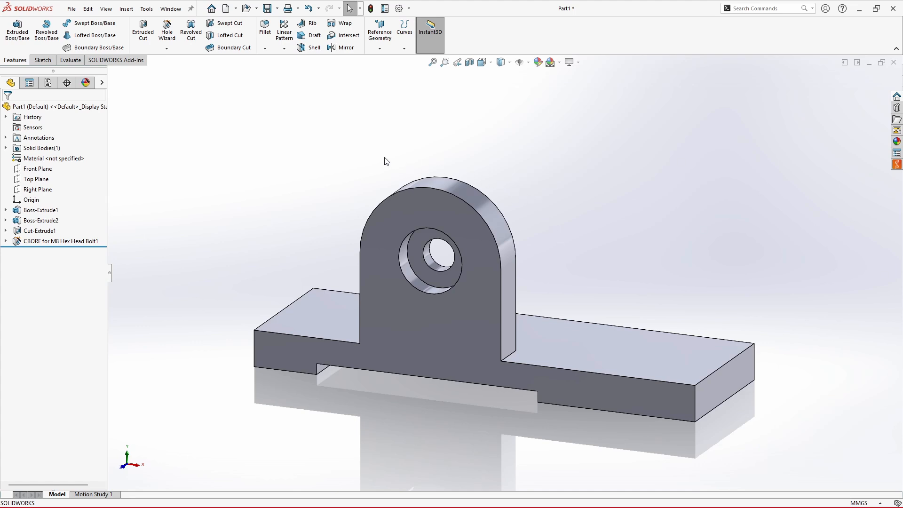
pyautogui.click(266, 34)
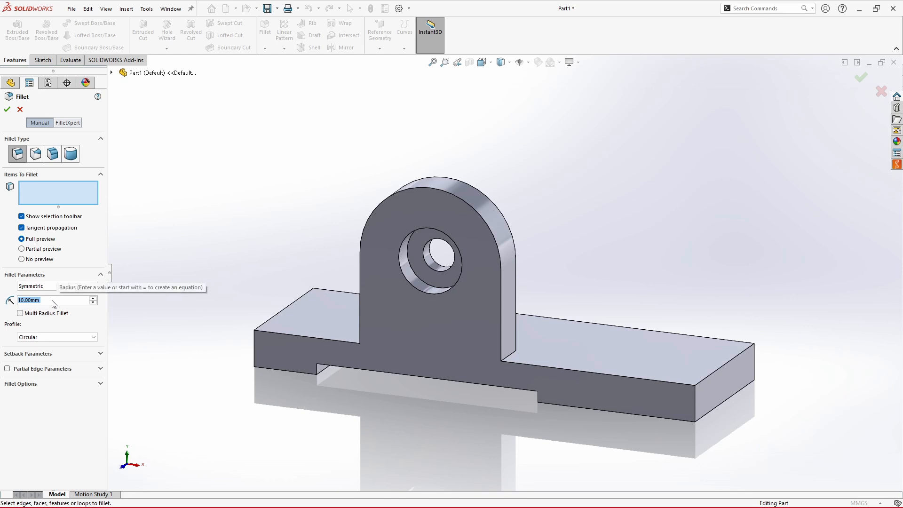
pyautogui.scroll(-2, 53, 304)
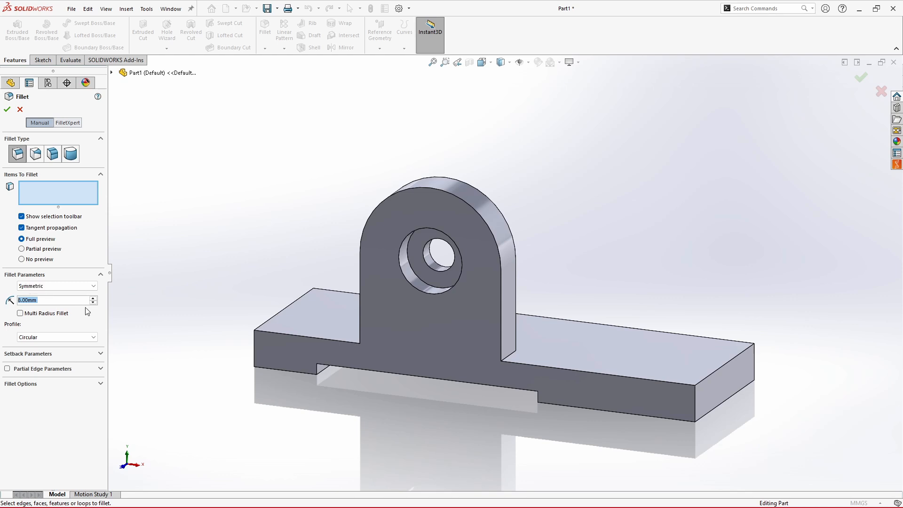
pyautogui.click(254, 347)
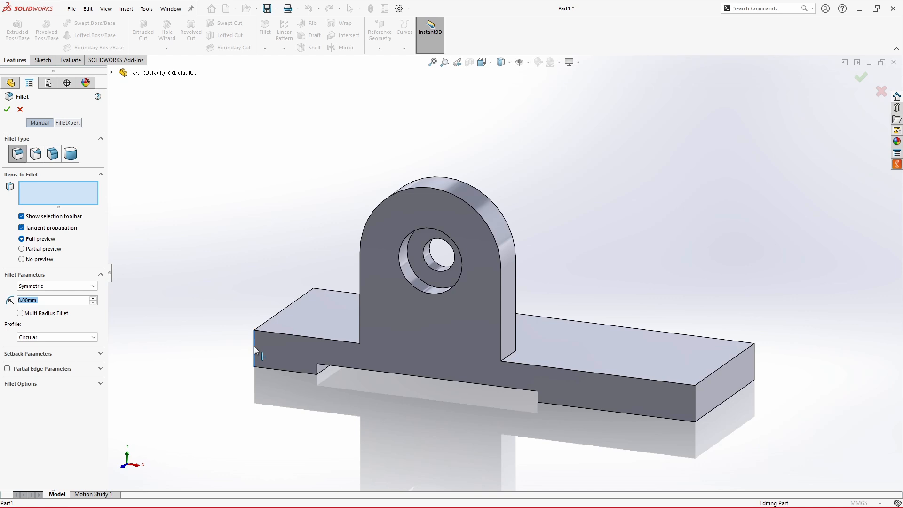
pyautogui.click(695, 396)
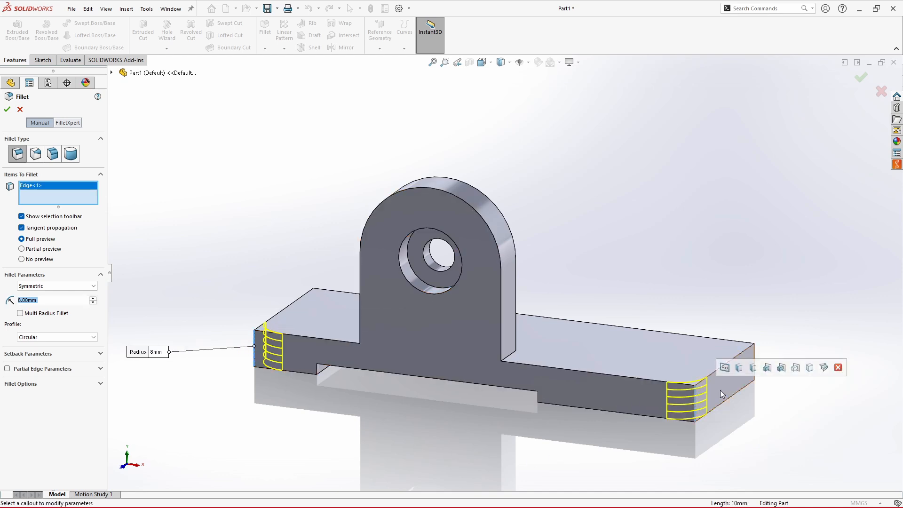
pyautogui.click(755, 351)
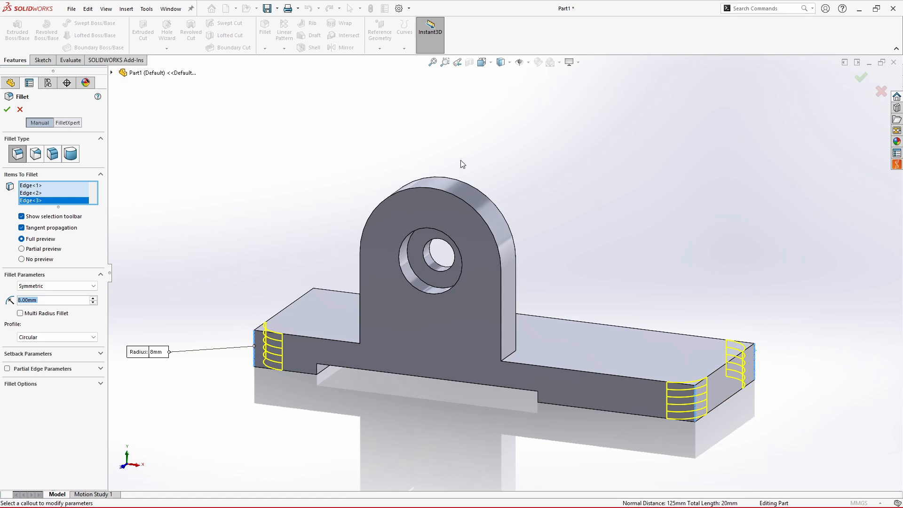
pyautogui.click(314, 305)
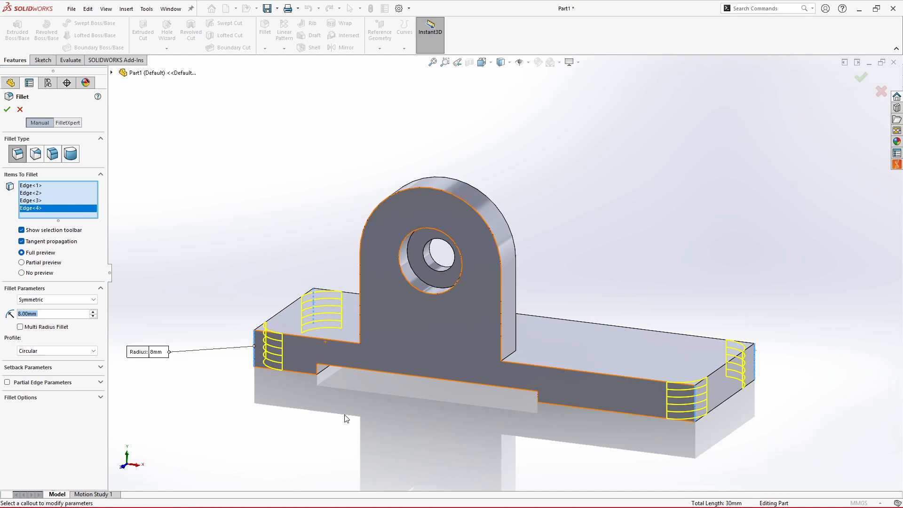
# Add the two inner edges at the ends of the bottom recess to the 8 mm fillet and apply it
pyautogui.moveTo(414, 393); pyautogui.dragTo(413, 306, button='middle')
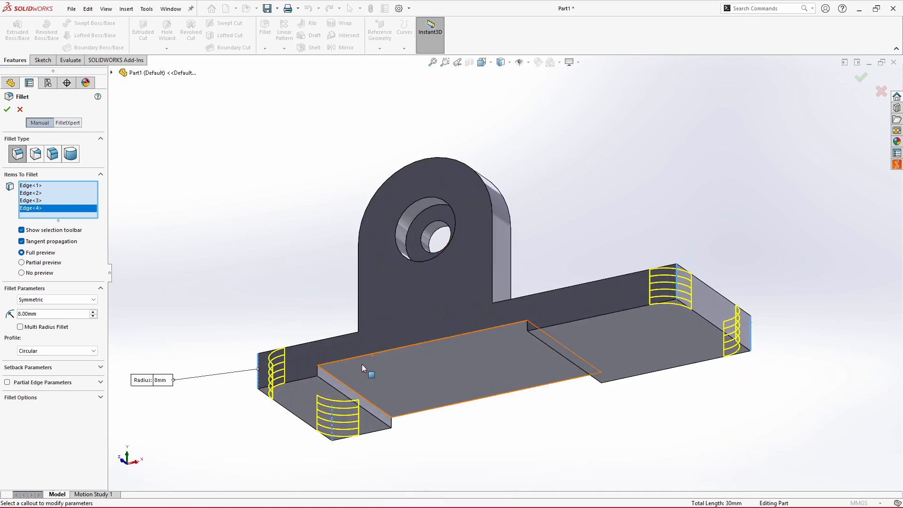
pyautogui.click(330, 376)
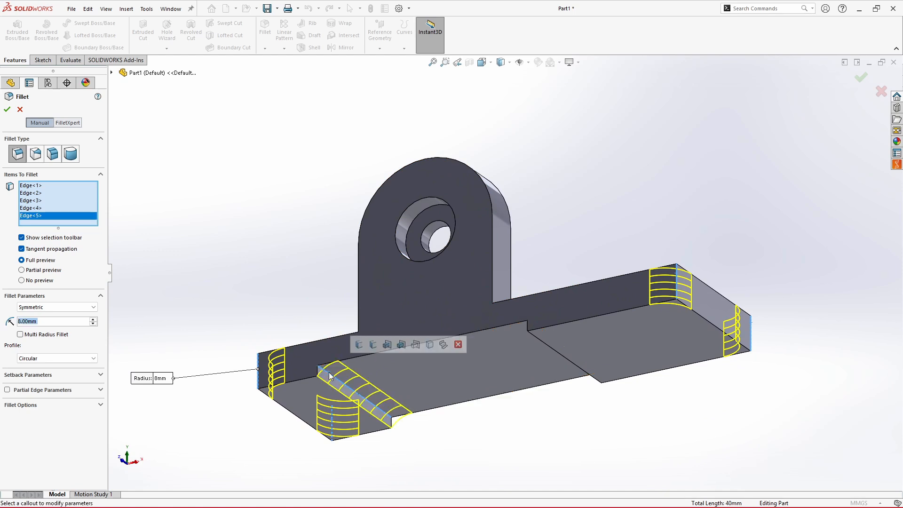
pyautogui.click(565, 347)
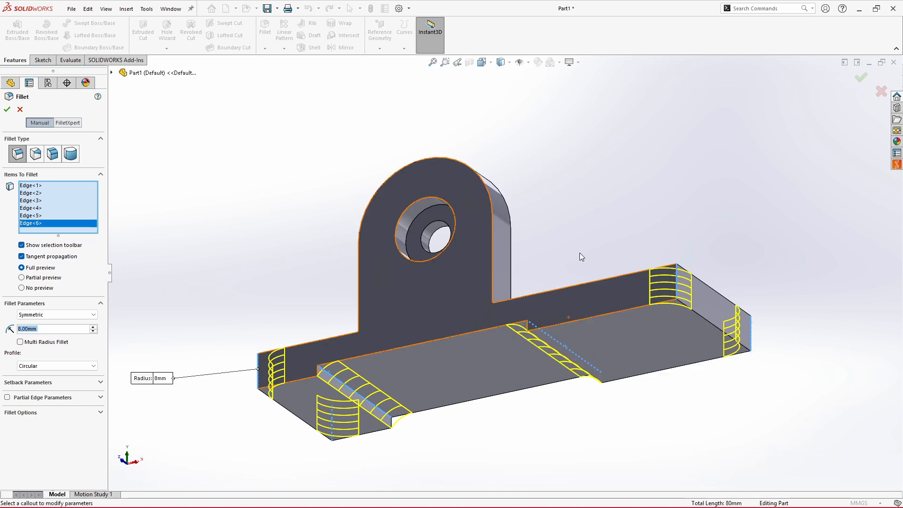
pyautogui.moveTo(580, 254); pyautogui.dragTo(582, 350, button='middle')
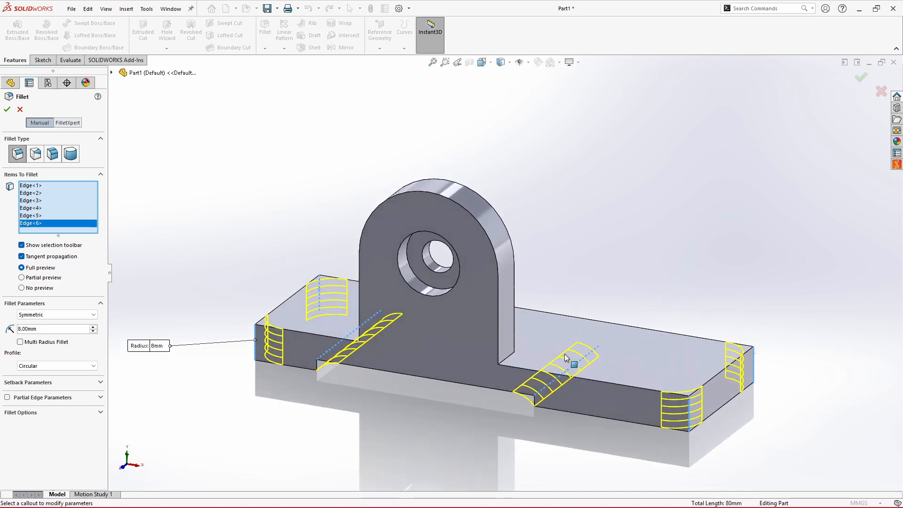
pyautogui.click(8, 110)
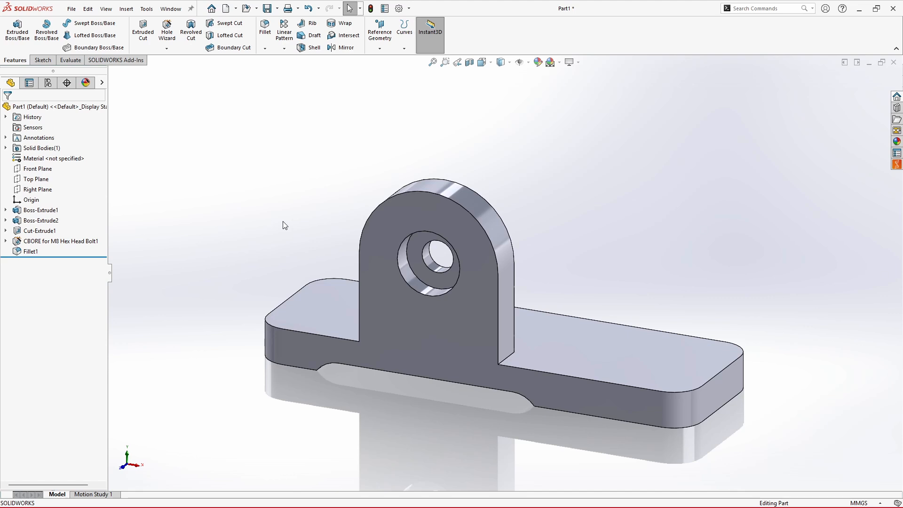
# Fillet the upright's front and rear outer edges and the edge where its right side meets the plate with a 3 mm radius
pyautogui.click(265, 28)
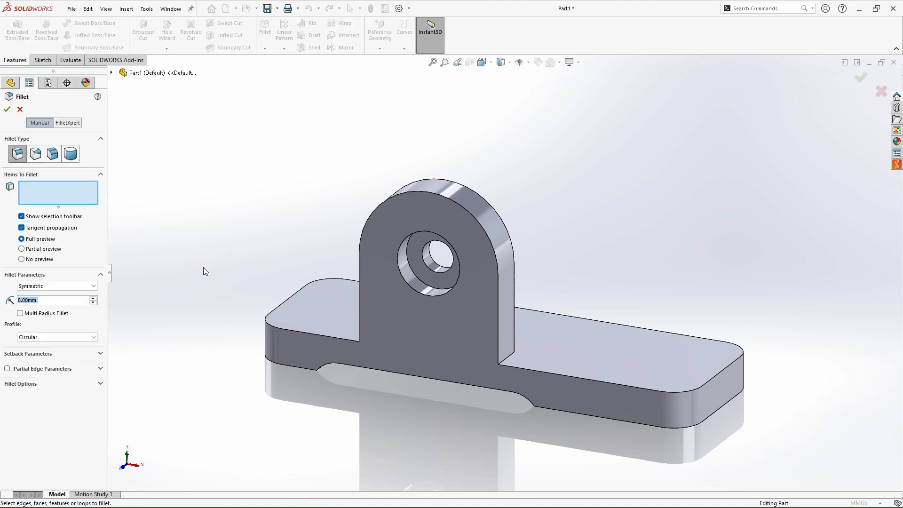
pyautogui.write('3')
pyautogui.press('Return')
pyautogui.click(499, 284)
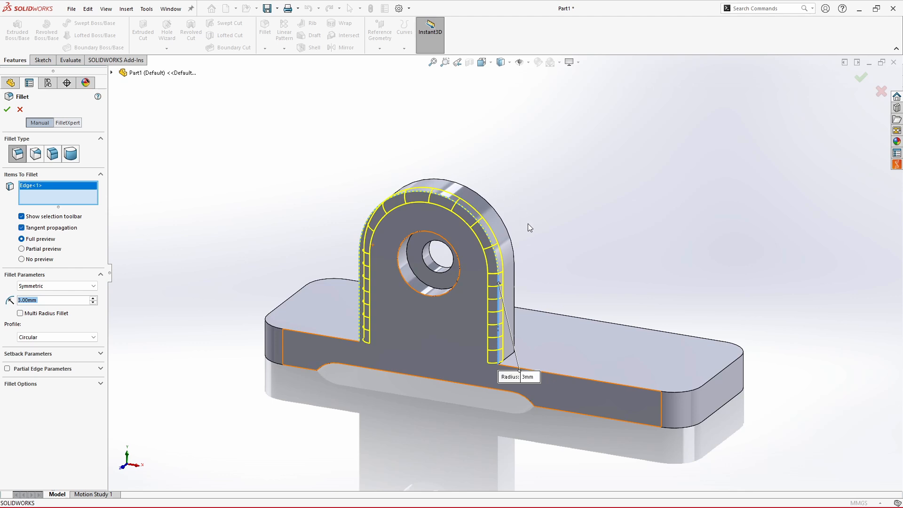
pyautogui.click(516, 272)
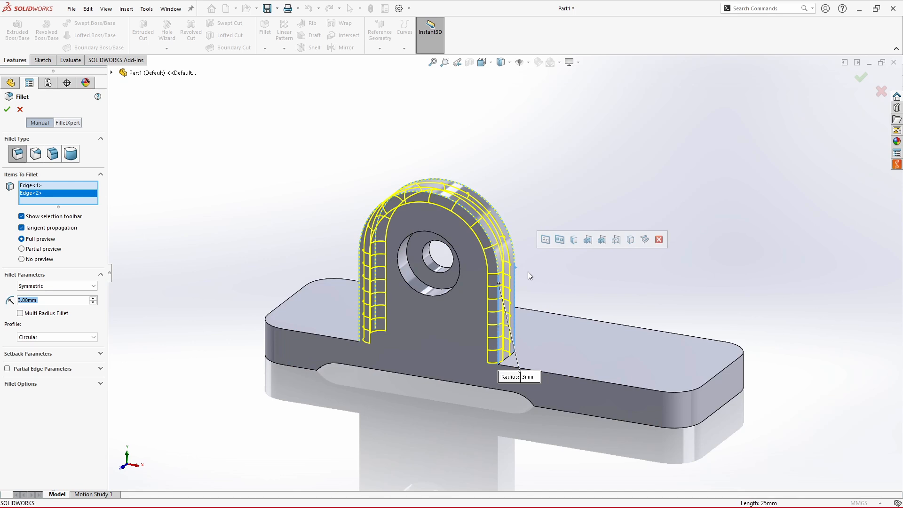
pyautogui.click(509, 357)
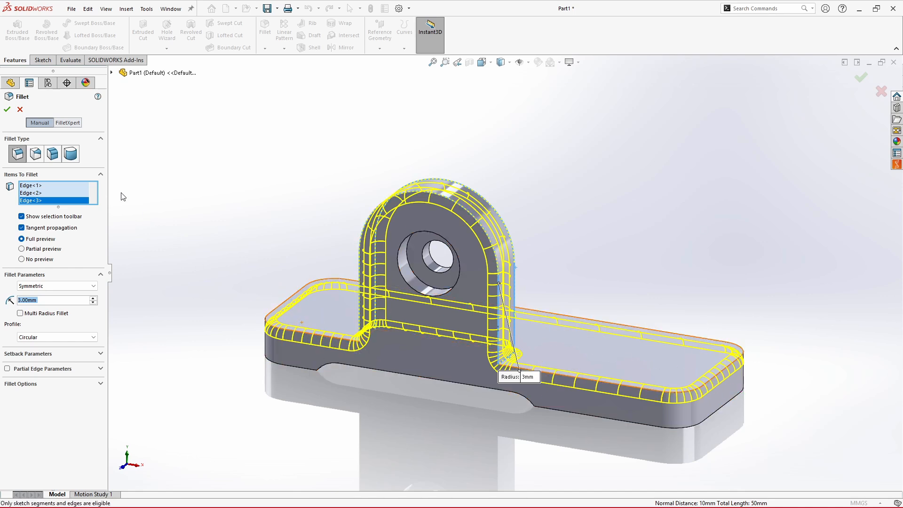
pyautogui.click(6, 110)
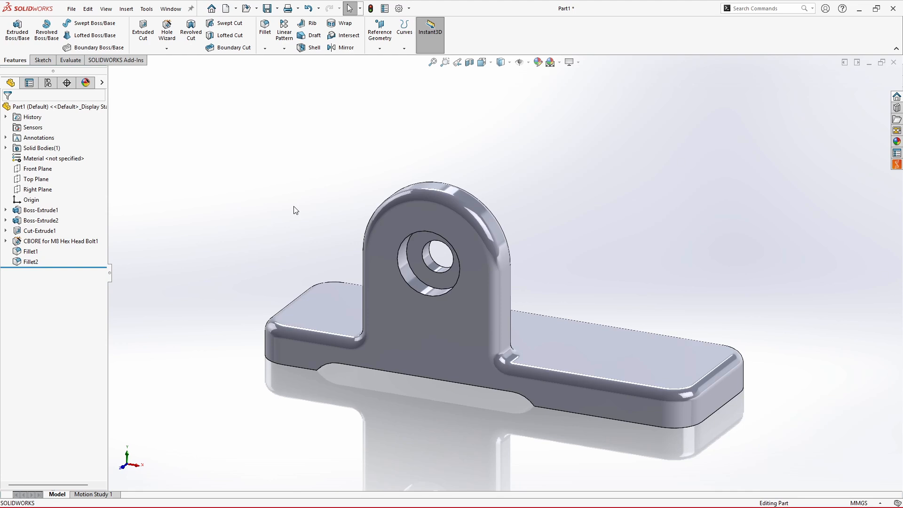
# Edit the bottom recess cut's sketch and make the rectangle's left side collinear with the upright's left edge
pyautogui.moveTo(439, 405); pyautogui.dragTo(465, 408, button='middle')
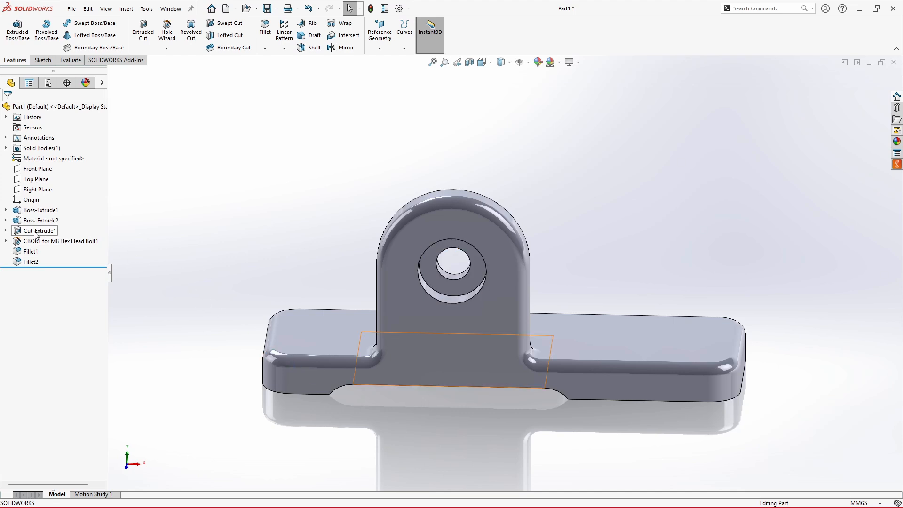
pyautogui.click(5, 231)
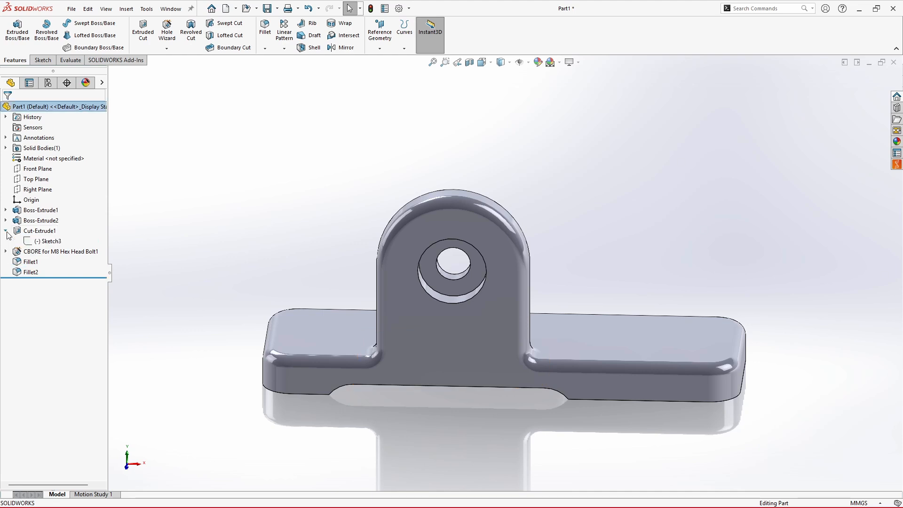
pyautogui.click(34, 242)
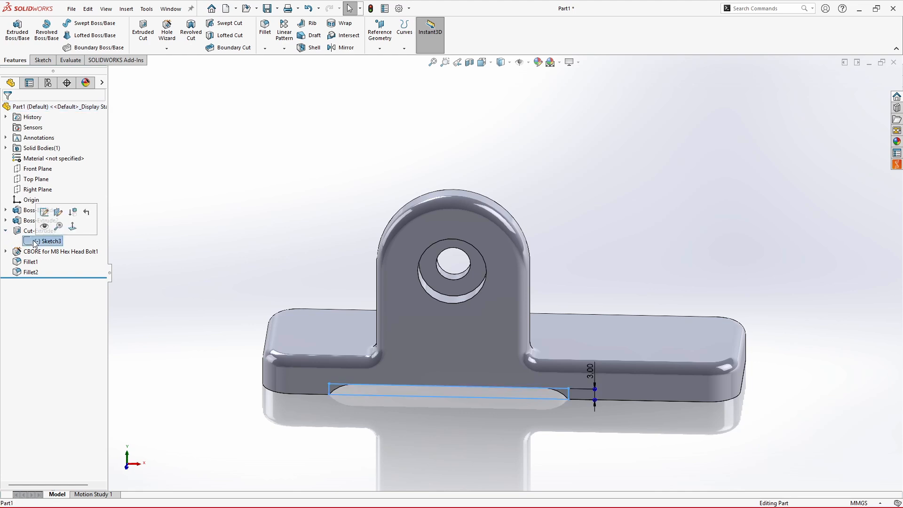
pyautogui.click(45, 214)
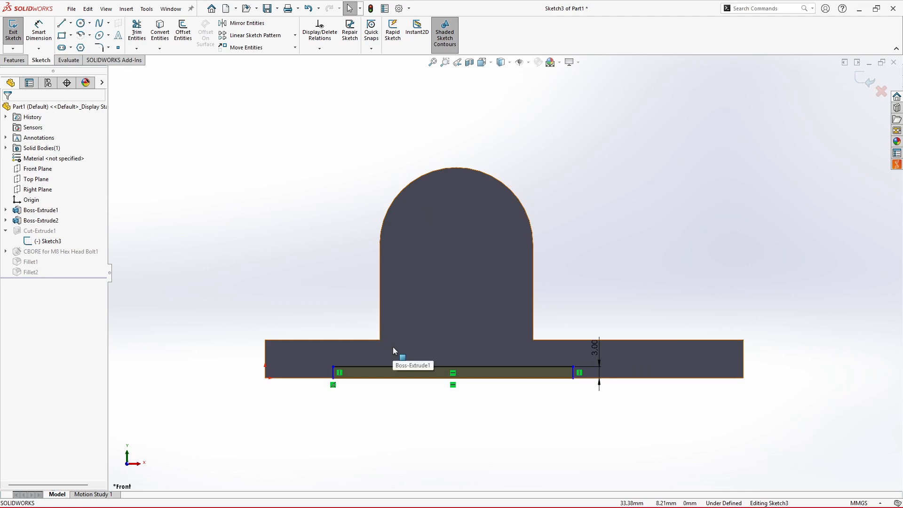
pyautogui.scroll(-4, 393, 349)
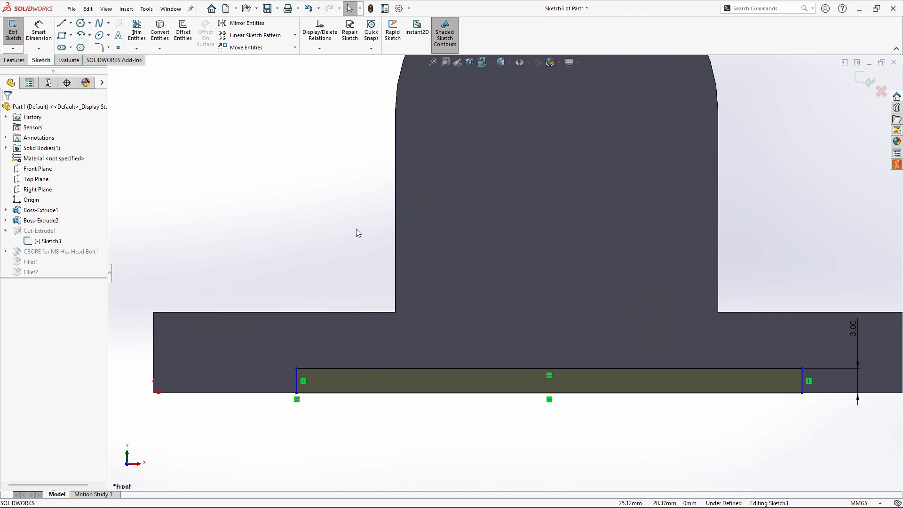
pyautogui.click(396, 222)
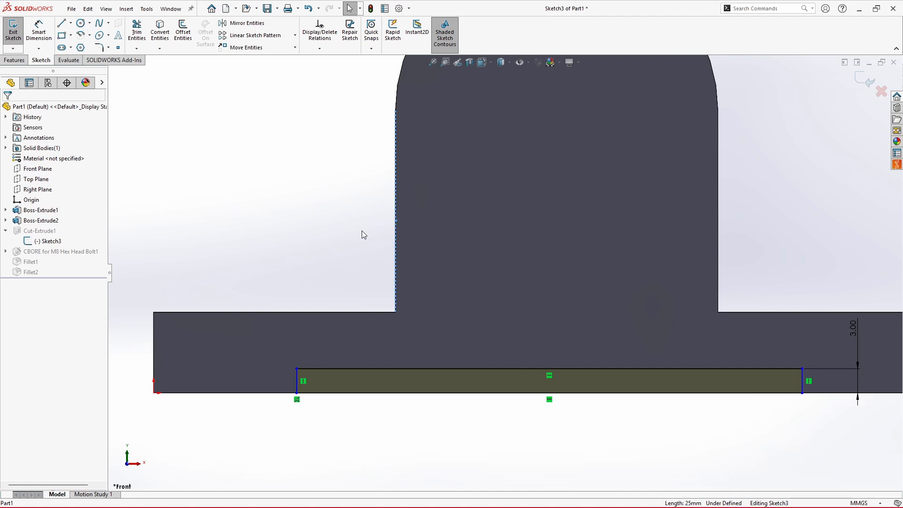
pyautogui.keyDown('ctrl'); pyautogui.click(297, 376); pyautogui.keyUp('ctrl')
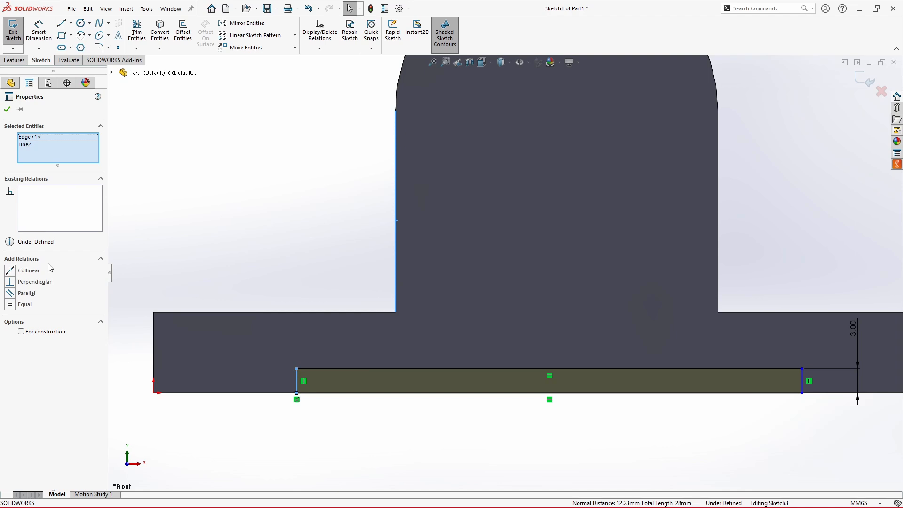
pyautogui.click(11, 271)
pyautogui.click(218, 262)
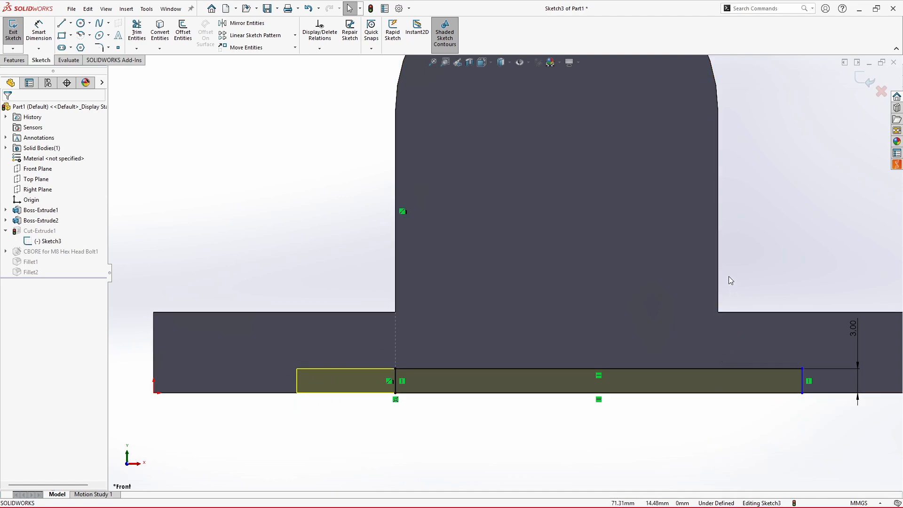
# Make the recess rectangle's right side collinear with the upright's right edge and exit the sketch to rebuild the part
pyautogui.click(718, 255)
pyautogui.keyDown('ctrl'); pyautogui.click(803, 377); pyautogui.keyUp('ctrl')
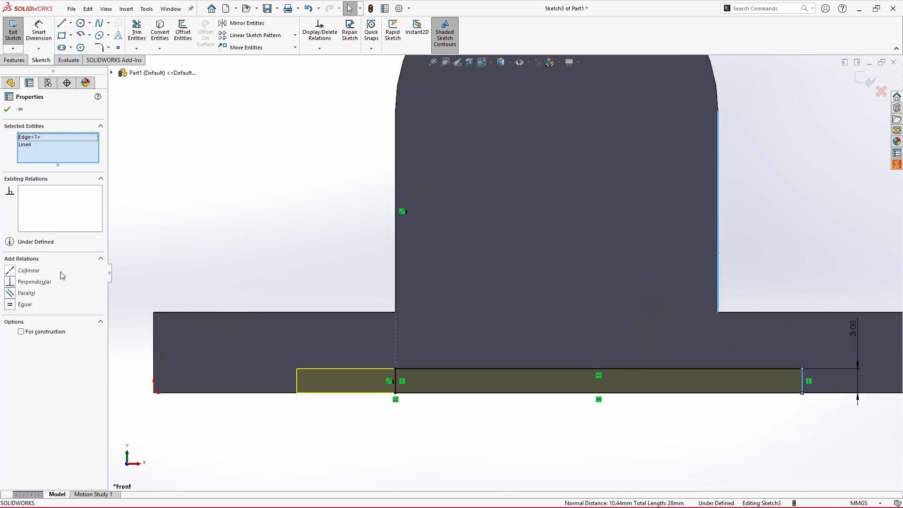
pyautogui.click(11, 272)
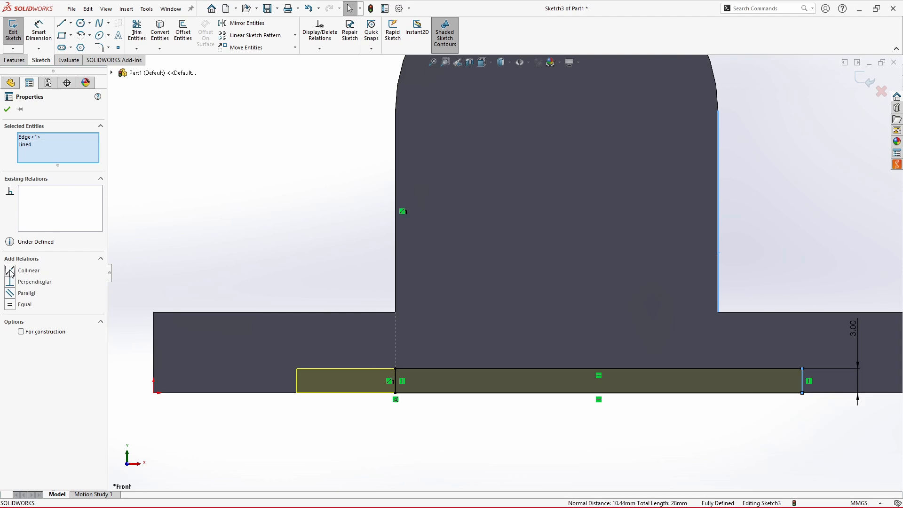
pyautogui.click(253, 224)
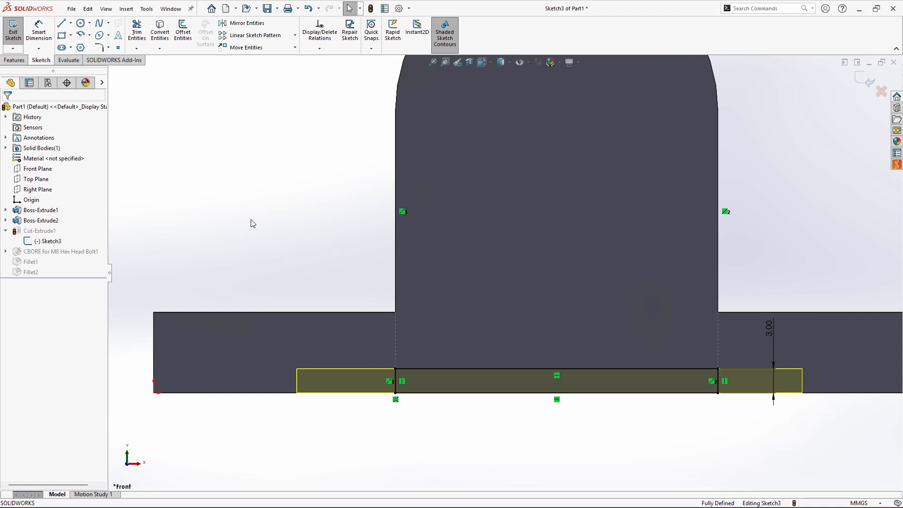
pyautogui.click(866, 81)
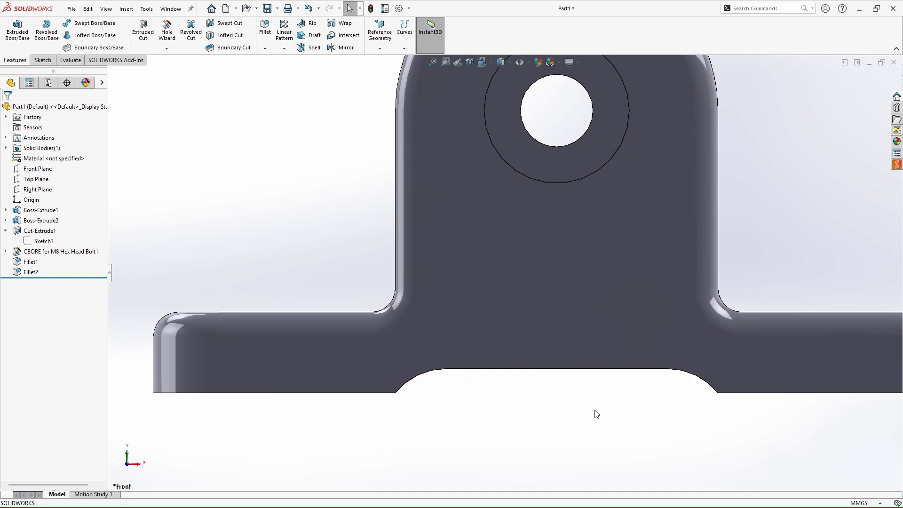
# Set up a Hole Wizard straight hole in ANSI Metric drill sizes, diameter 7.0 mm, with a Through All end condition
pyautogui.scroll(5, 701, 335)
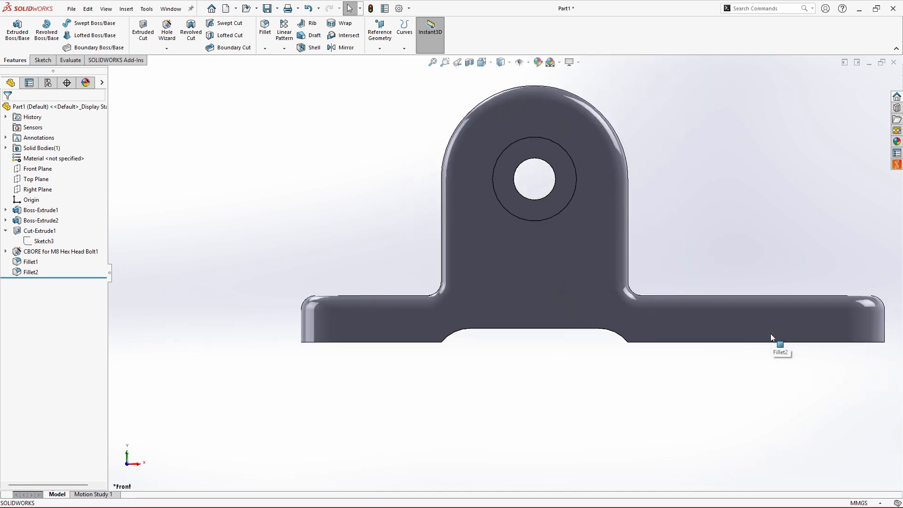
pyautogui.moveTo(770, 275); pyautogui.dragTo(733, 356, button='middle')
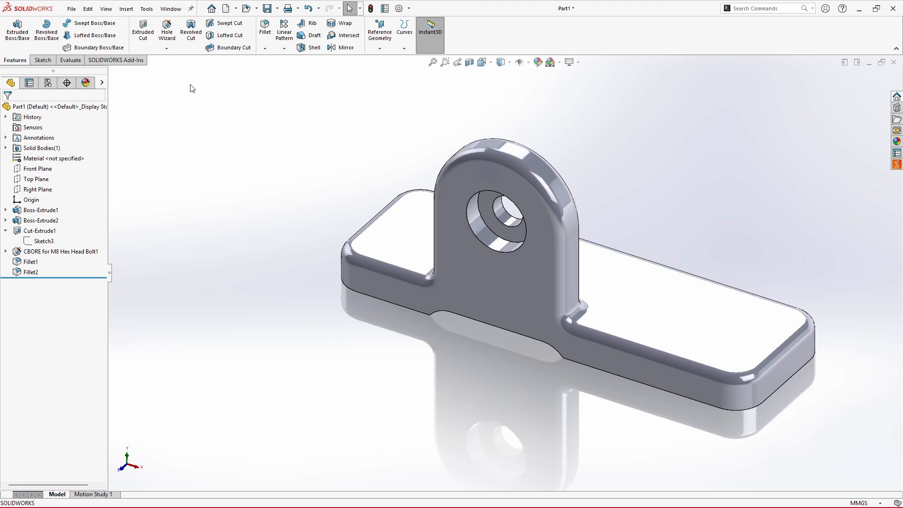
pyautogui.click(168, 32)
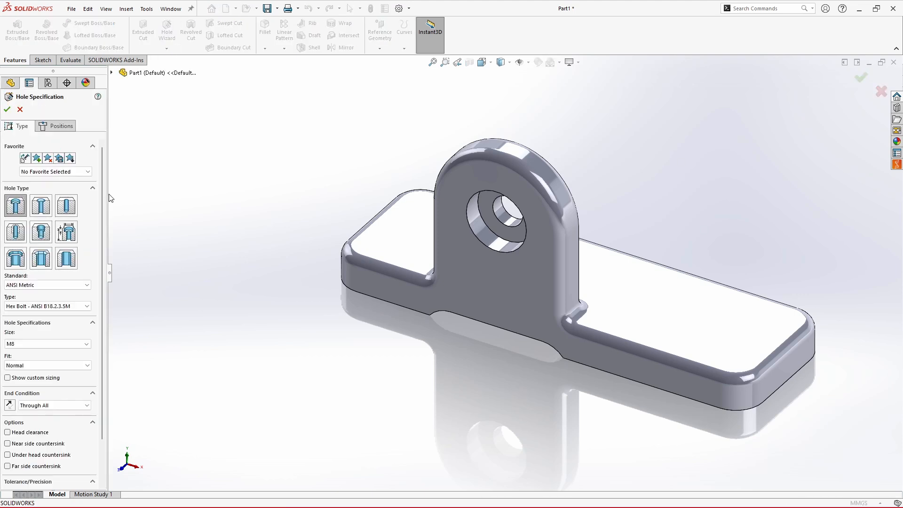
pyautogui.click(70, 210)
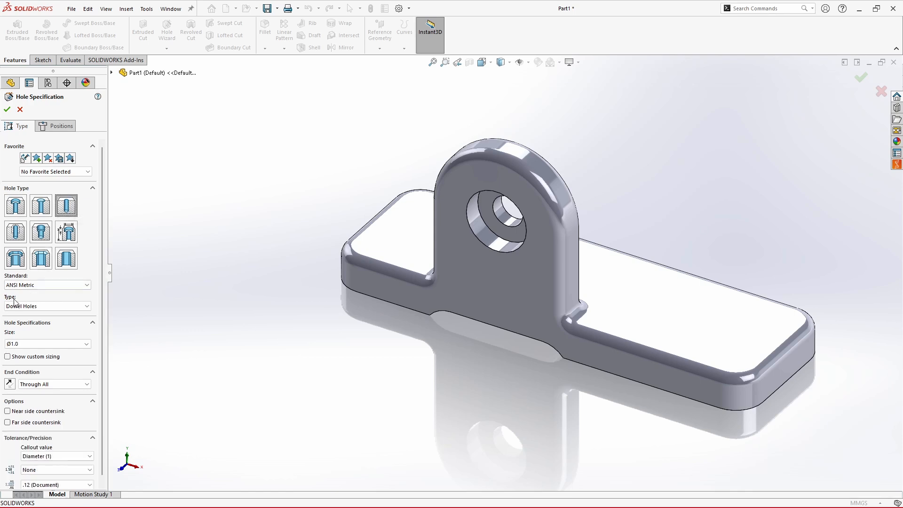
pyautogui.click(50, 307)
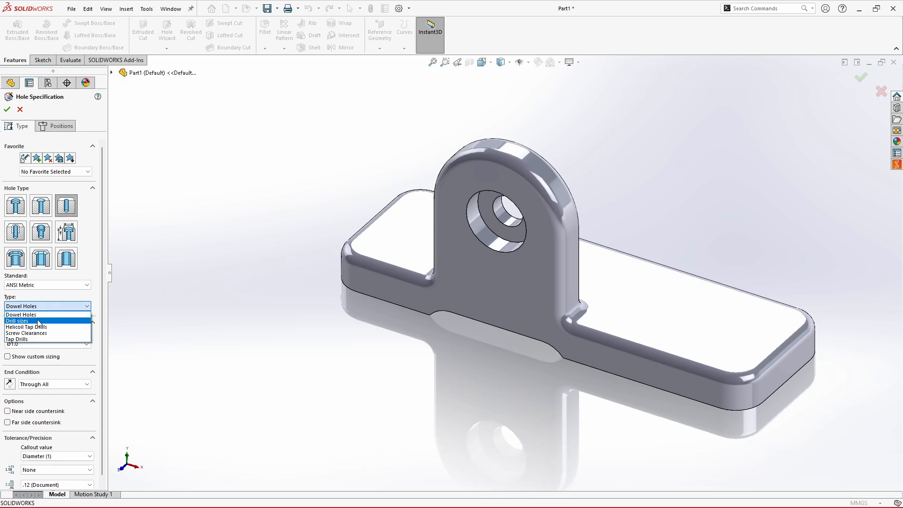
pyautogui.click(38, 321)
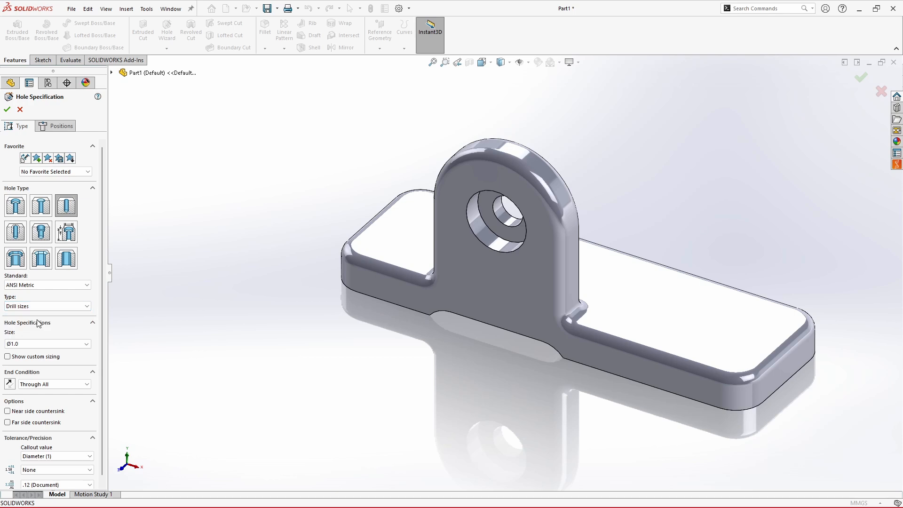
pyautogui.click(35, 346)
pyautogui.scroll(-2, 65, 404)
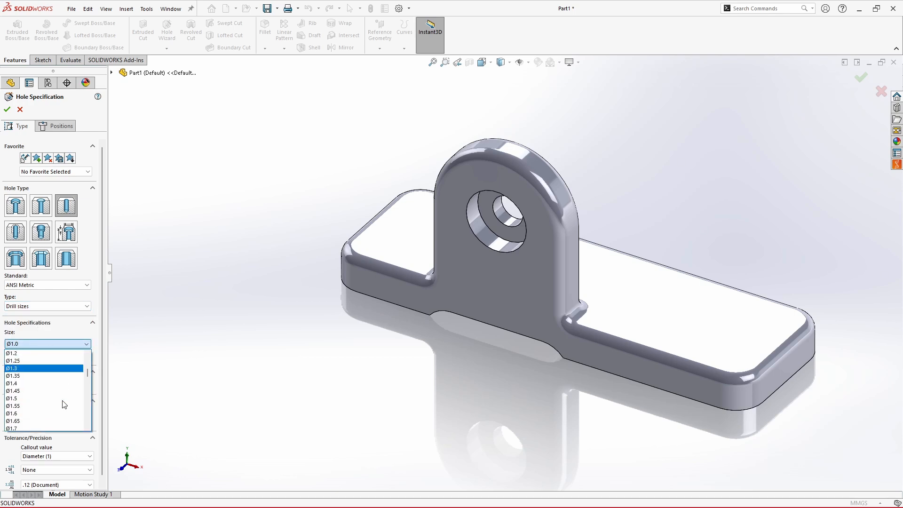
pyautogui.scroll(-8, 64, 404)
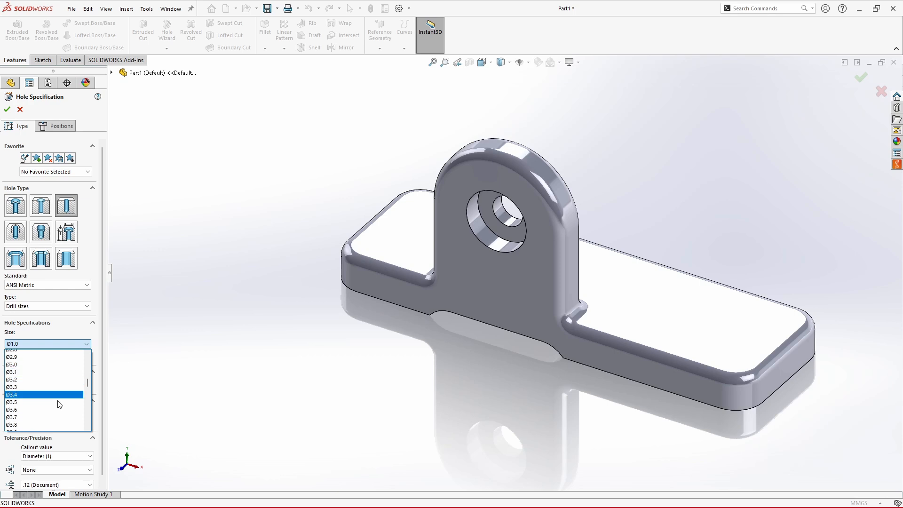
pyautogui.scroll(-7, 60, 404)
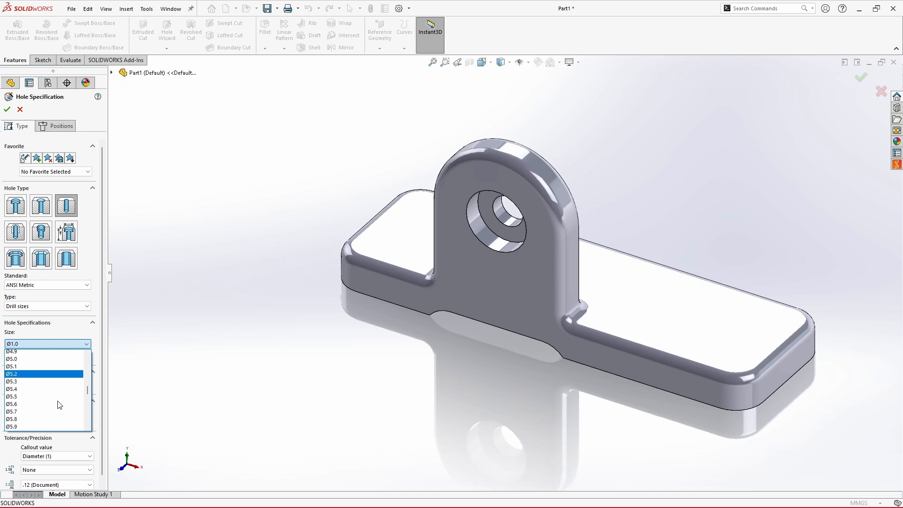
pyautogui.scroll(-6, 60, 405)
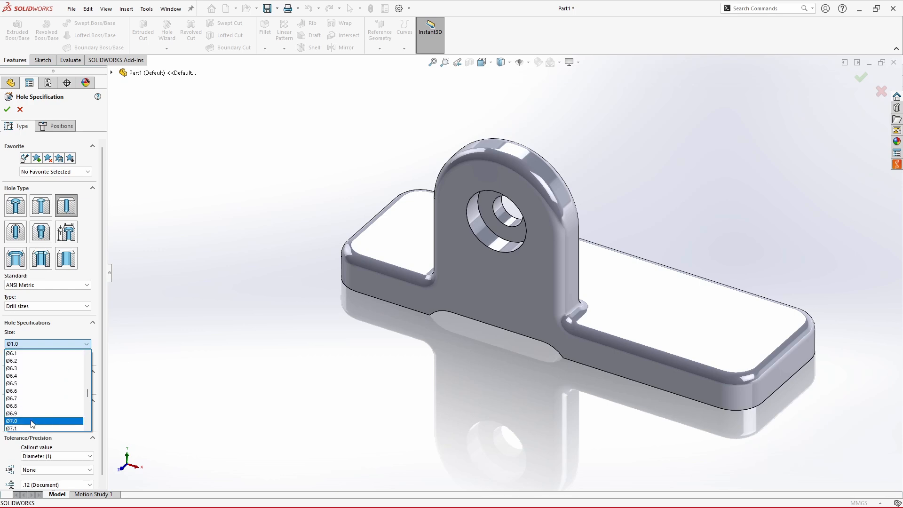
pyautogui.click(32, 421)
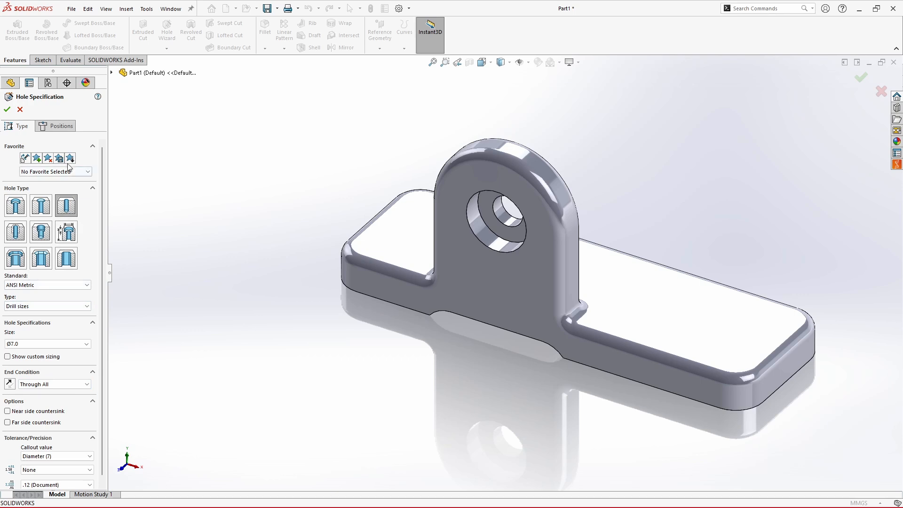
# Place two hole centres on the base plate's top face, about 18 × 28 mm and 102 × 24 mm from the origin
pyautogui.click(60, 130)
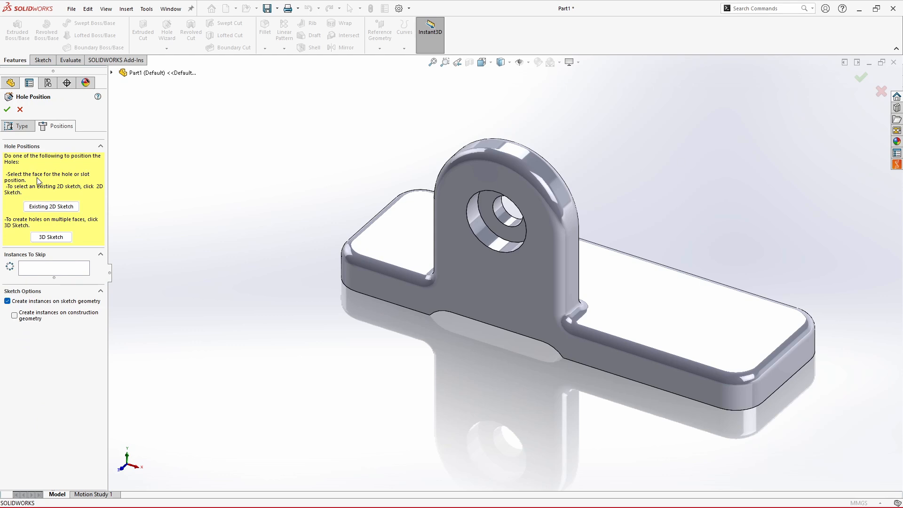
pyautogui.click(403, 236)
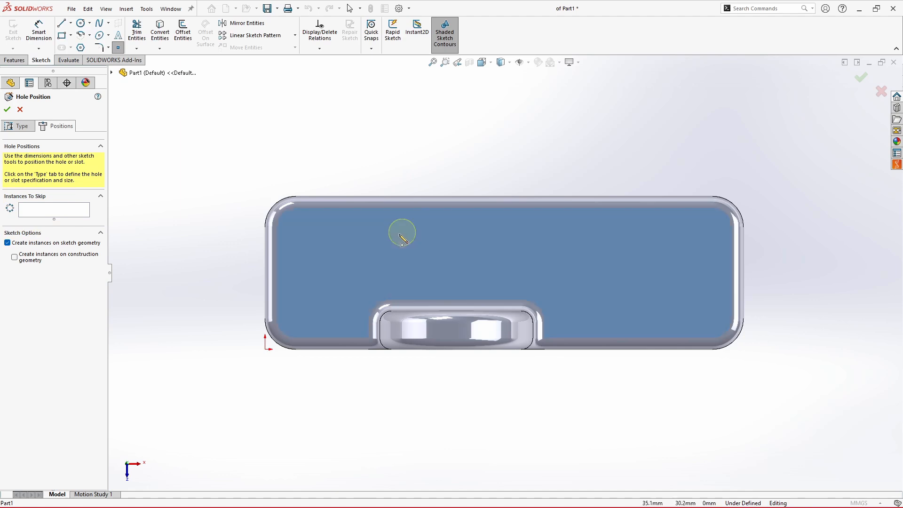
pyautogui.click(333, 240)
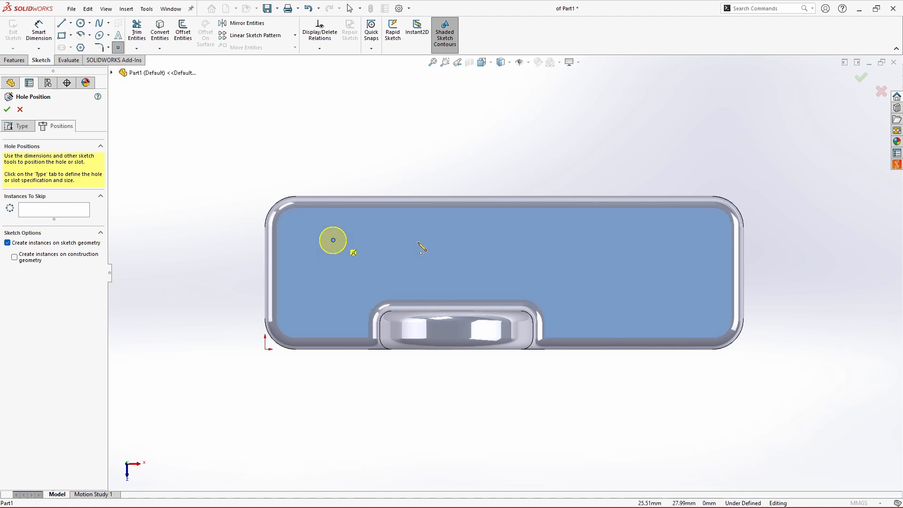
pyautogui.click(656, 259)
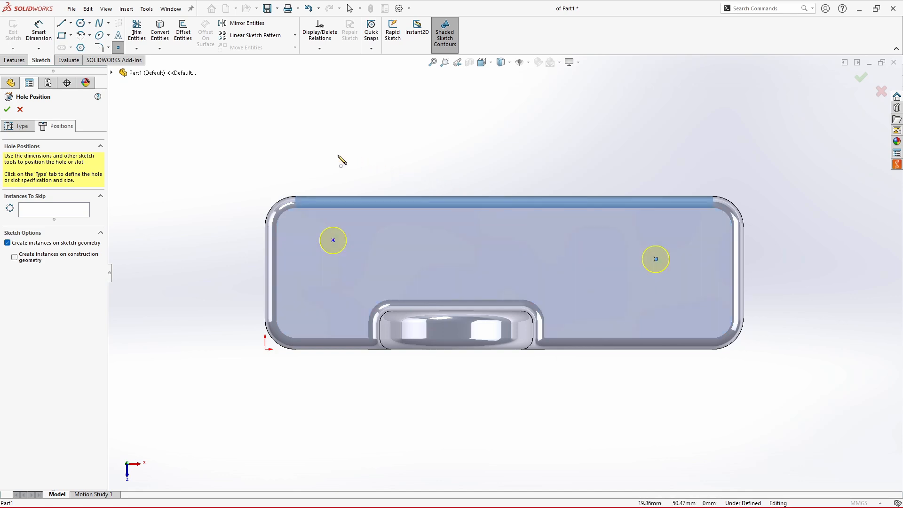
pyautogui.click(118, 48)
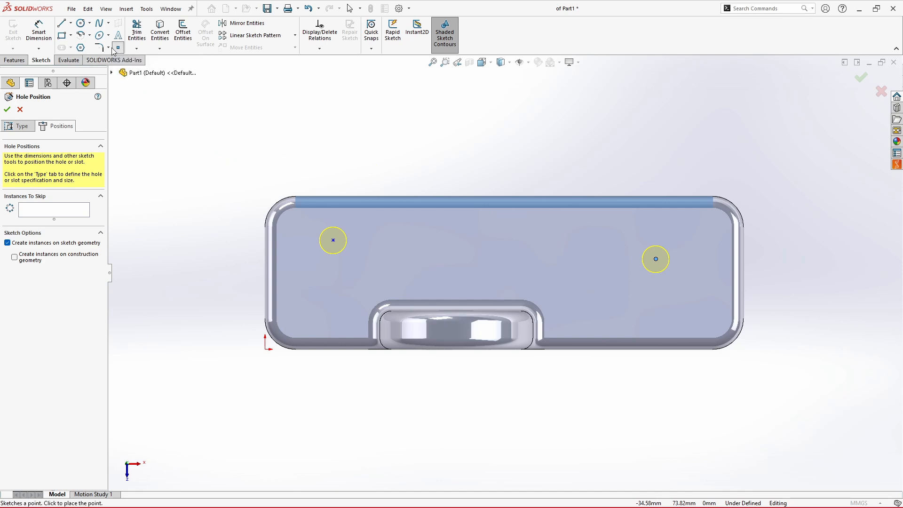
# Dimension the left hole centre 15 mm from the plate's left edge and 10 mm from its rear edge
pyautogui.click(40, 31)
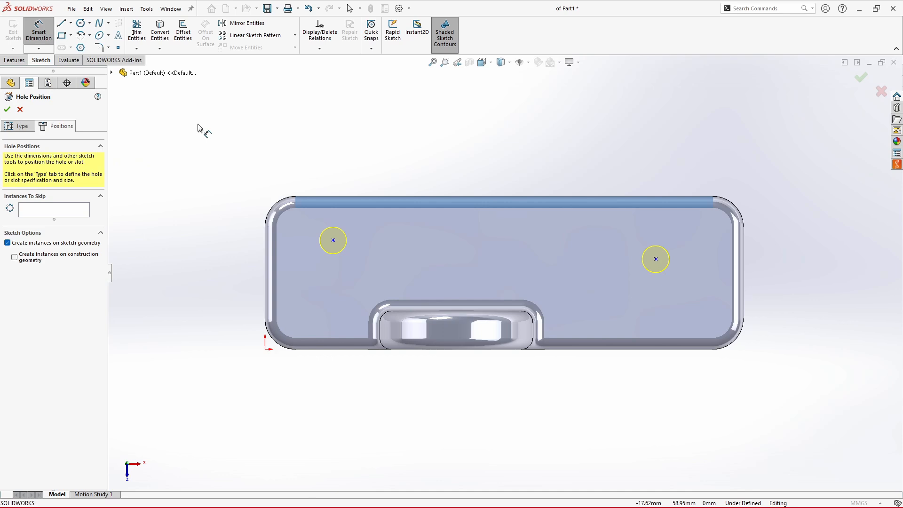
pyautogui.click(333, 241)
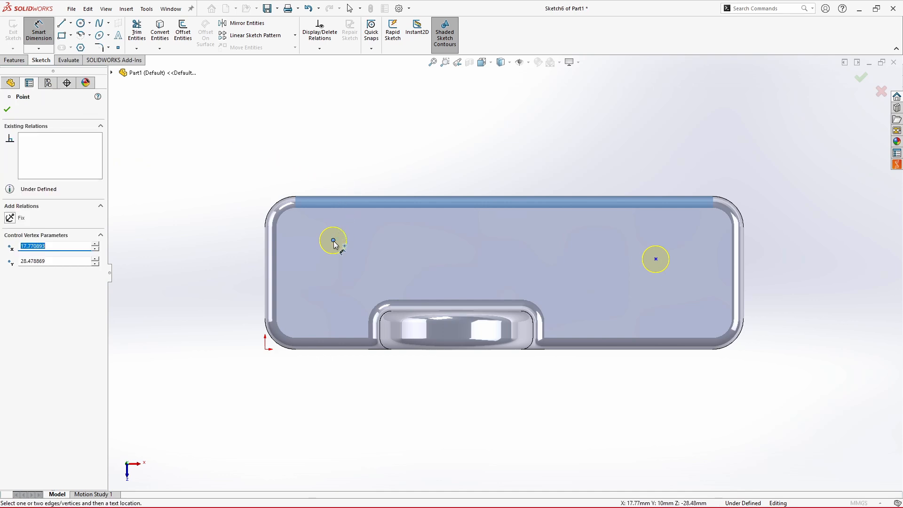
pyautogui.click(266, 242)
pyautogui.click(242, 168)
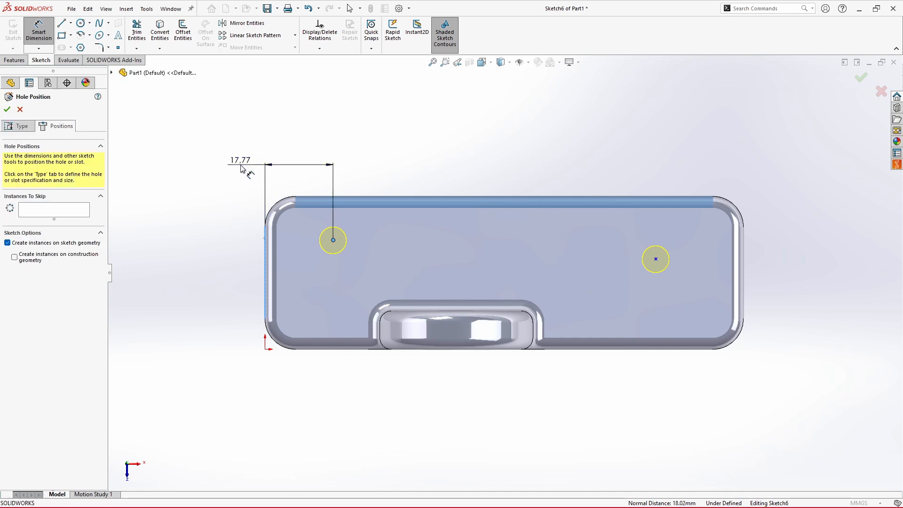
pyautogui.press('Return')
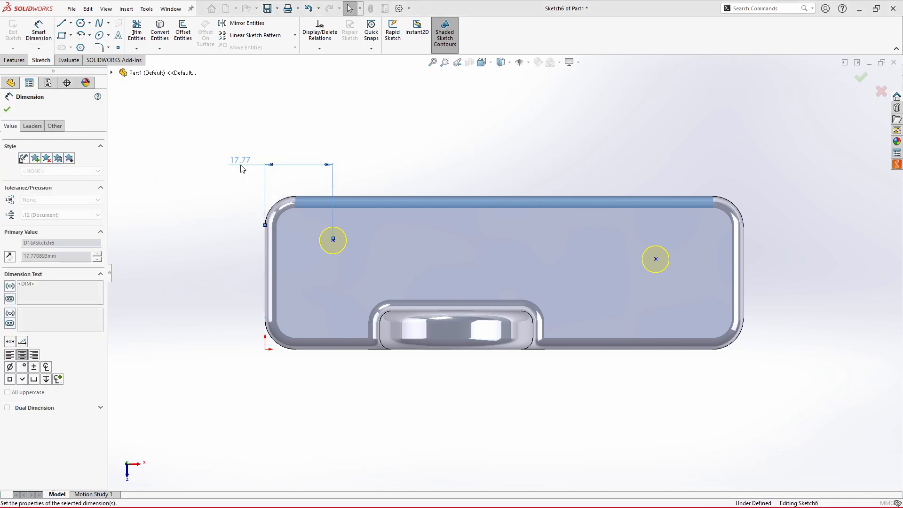
pyautogui.click(322, 243)
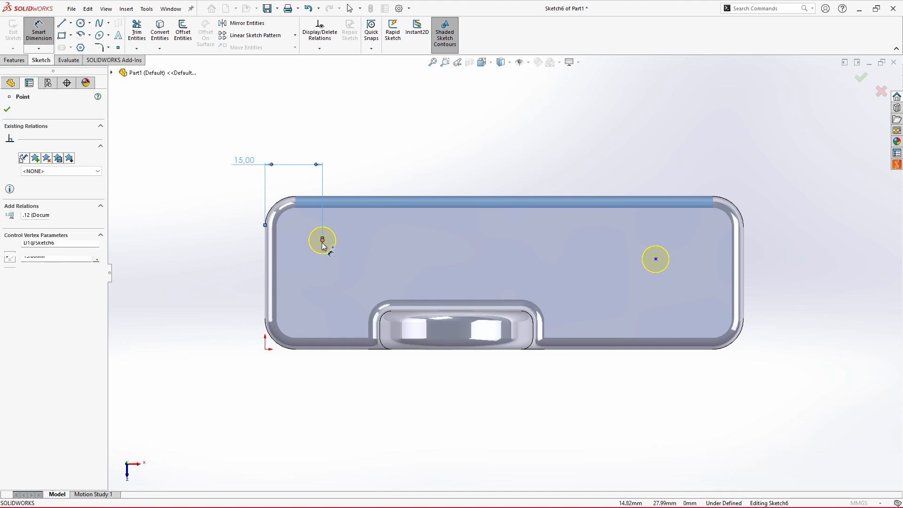
pyautogui.click(345, 199)
pyautogui.click(240, 220)
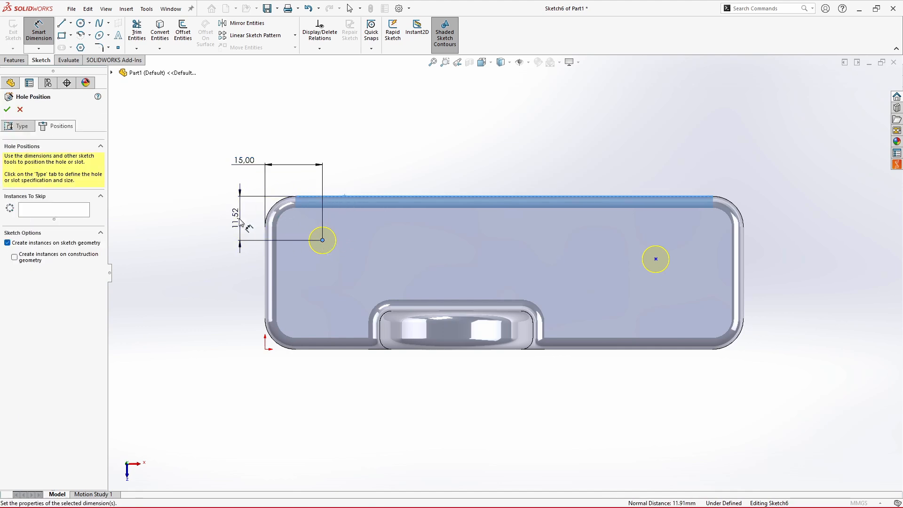
pyautogui.write('10')
pyautogui.press('Return')
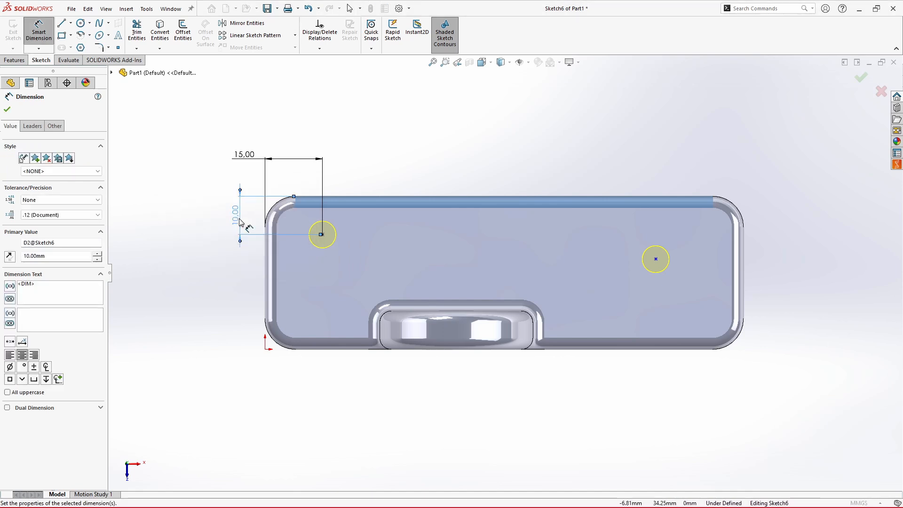
pyautogui.press('Escape')
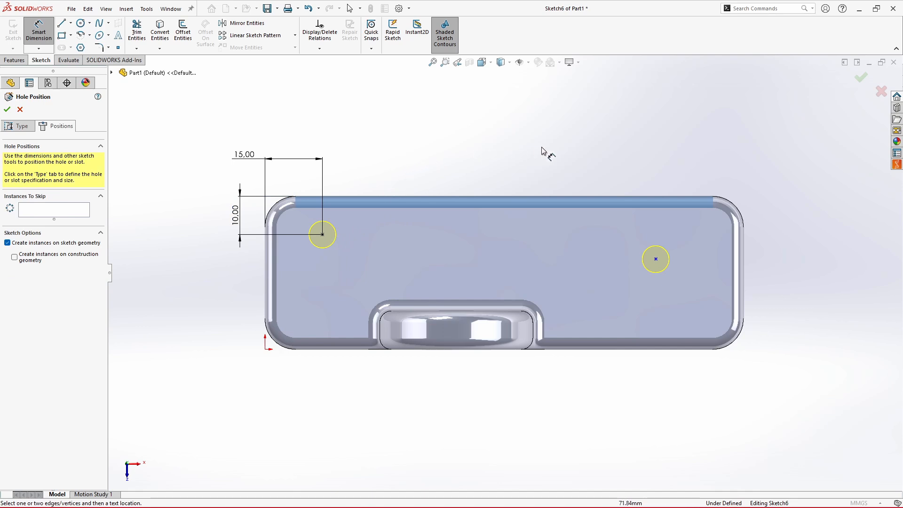
# Dimension the right hole centre 15 mm from the plate's right edge
pyautogui.click(656, 258)
pyautogui.click(744, 261)
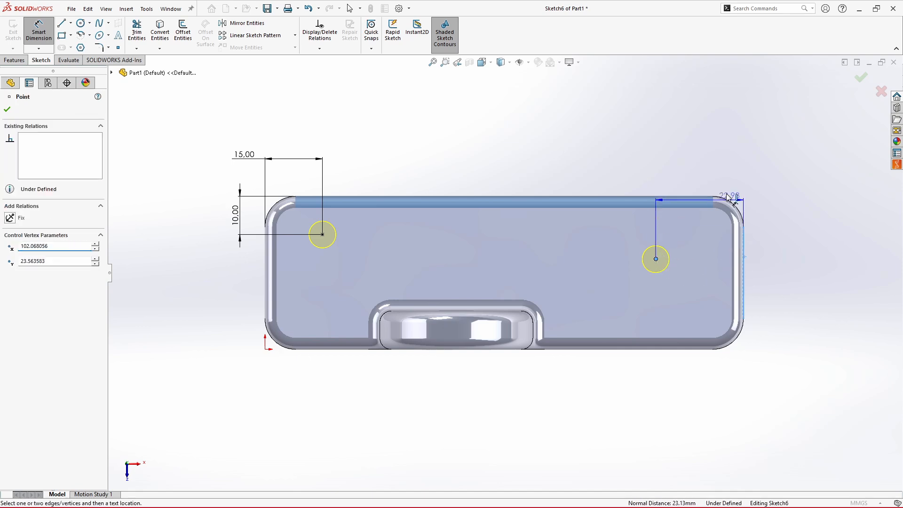
pyautogui.click(705, 174)
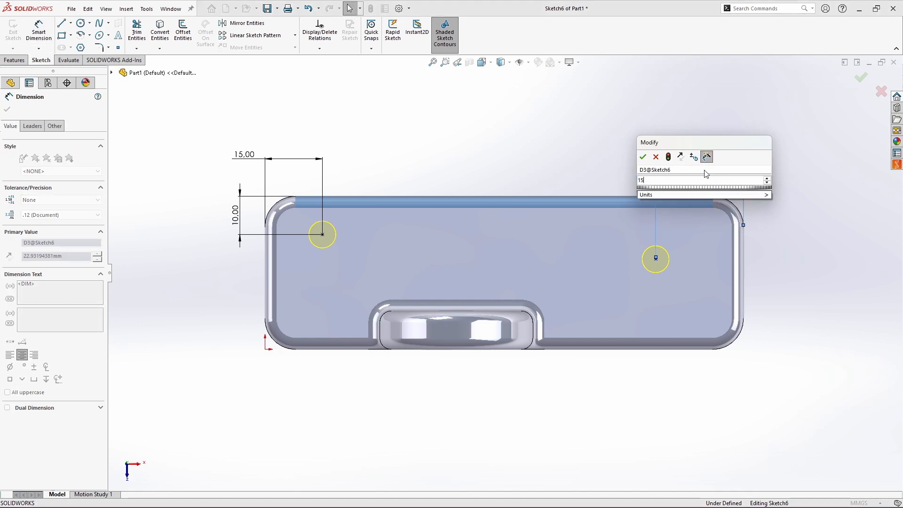
pyautogui.write('150')
pyautogui.press('Return')
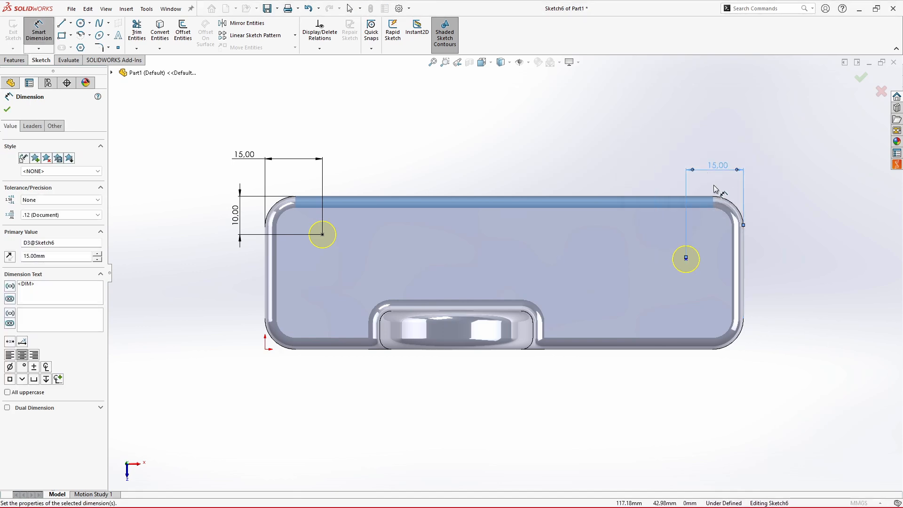
pyautogui.press('Escape')
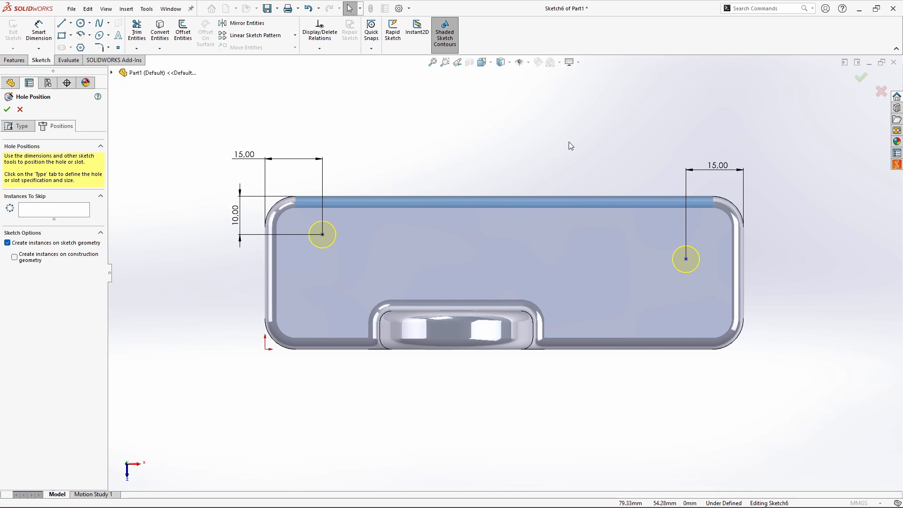
# Align the two hole centres with a Horizontal relation and create the holes
pyautogui.click(323, 235)
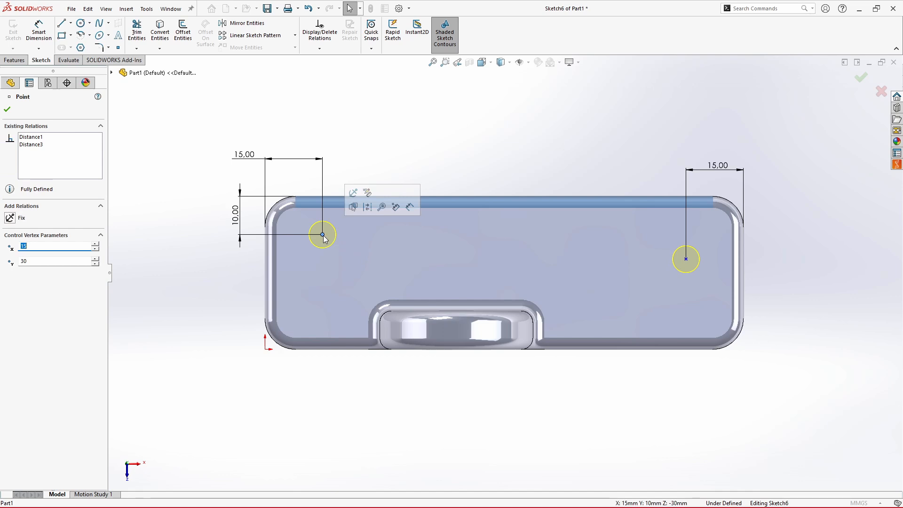
pyautogui.keyDown('ctrl'); pyautogui.click(686, 259); pyautogui.keyUp('ctrl')
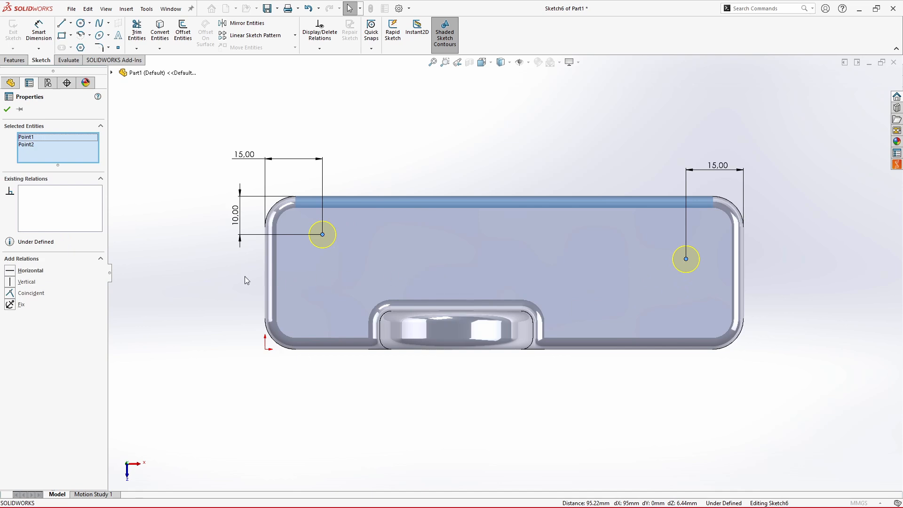
pyautogui.click(11, 271)
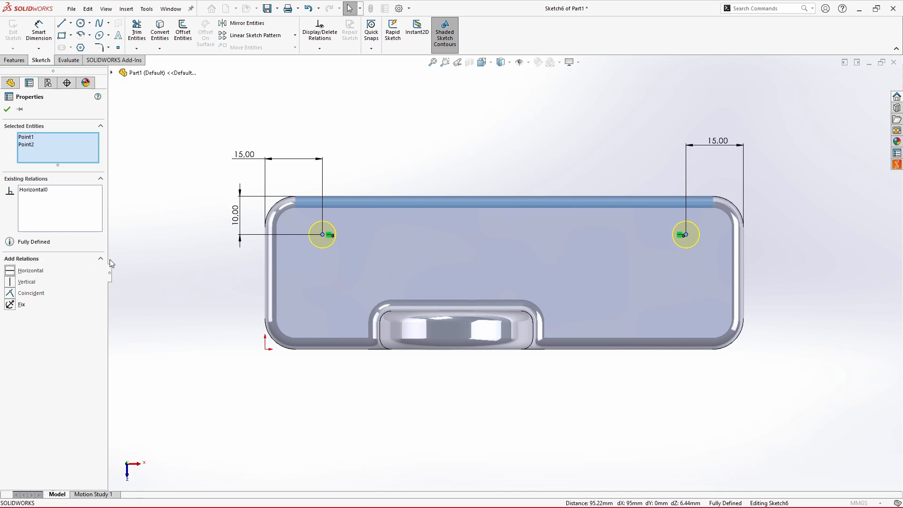
pyautogui.click(221, 263)
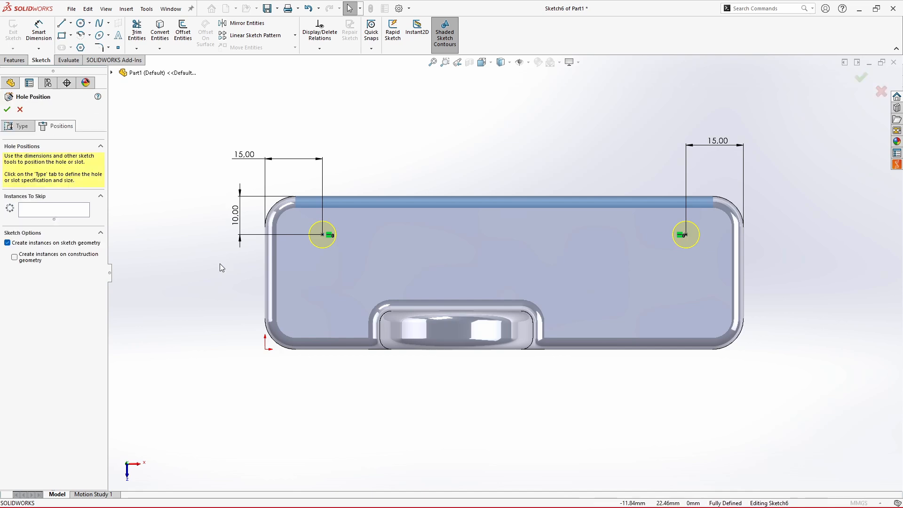
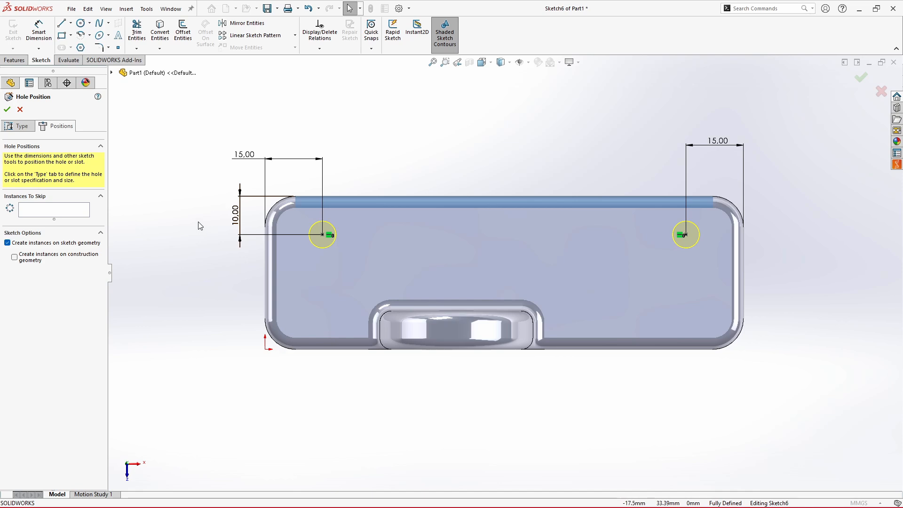
pyautogui.click(7, 111)
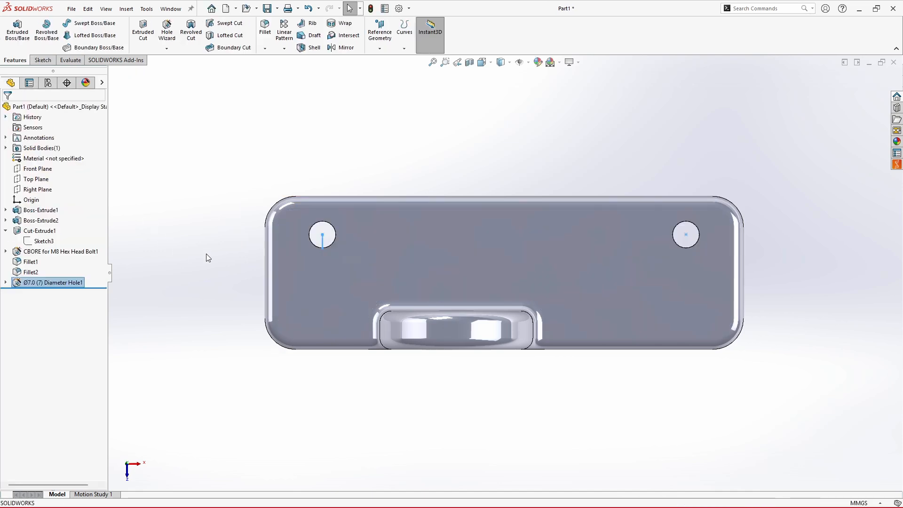
pyautogui.moveTo(206, 258)
pyautogui.mouseDown(button='middle')
pyautogui.moveTo(224, 227)
pyautogui.moveTo(224, 193)
pyautogui.mouseUp(button='middle')
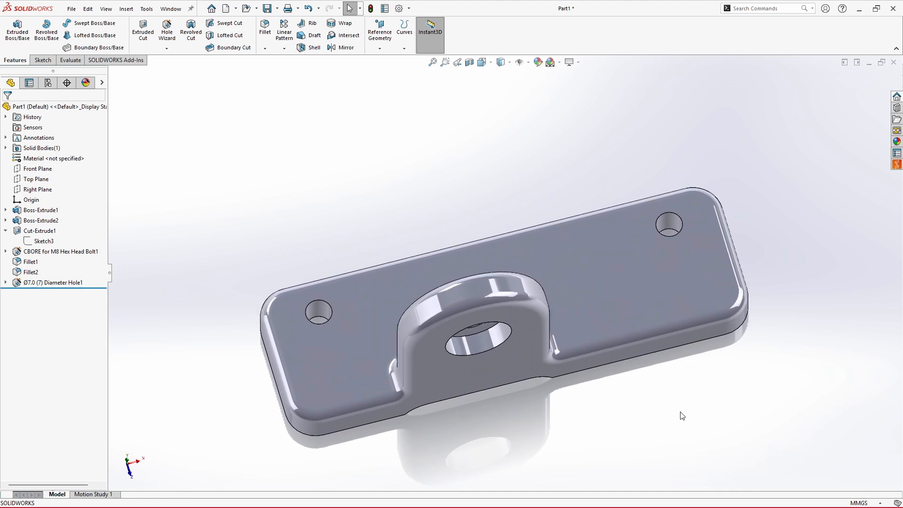
# Save the part to the desktop folder under the file name Suporte
pyautogui.moveTo(511, 418); pyautogui.dragTo(467, 362, button='middle')
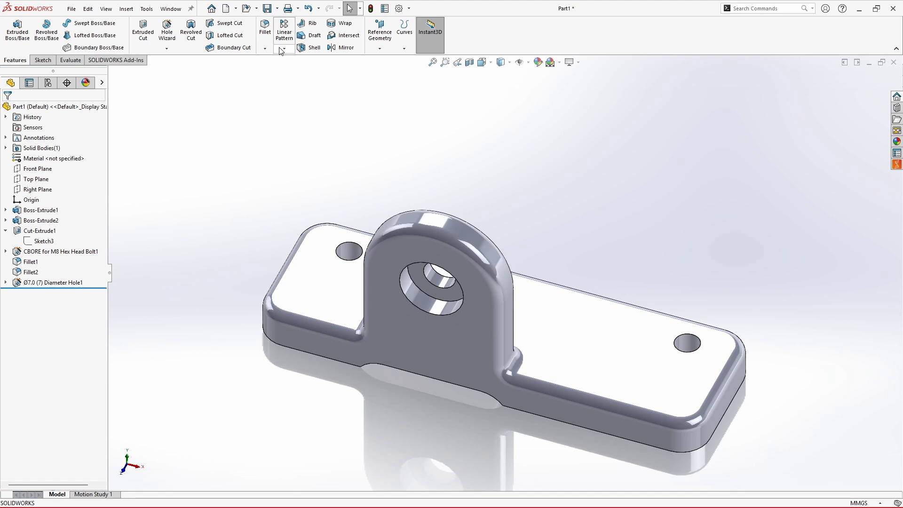
pyautogui.click(267, 9)
pyautogui.scroll(1, 252, 197)
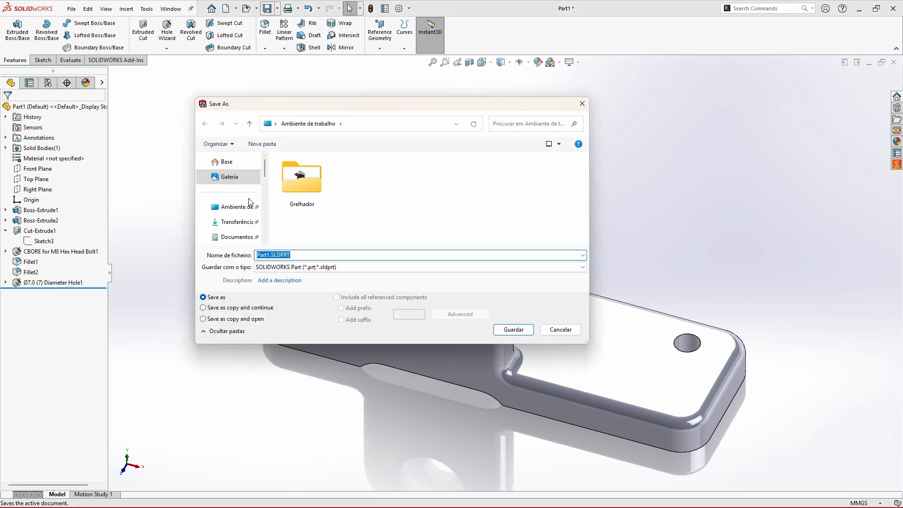
pyautogui.click(237, 210)
pyautogui.click(288, 255)
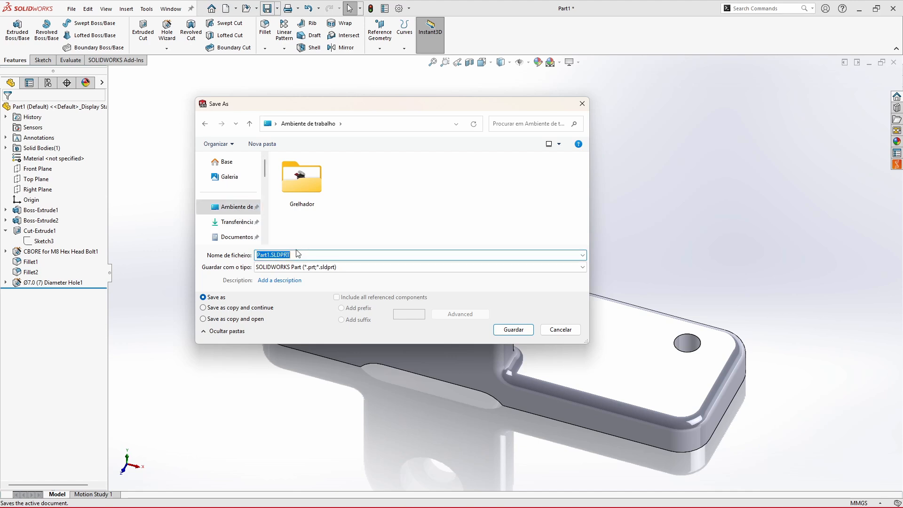
pyautogui.write('Suporte')
pyautogui.click(263, 254)
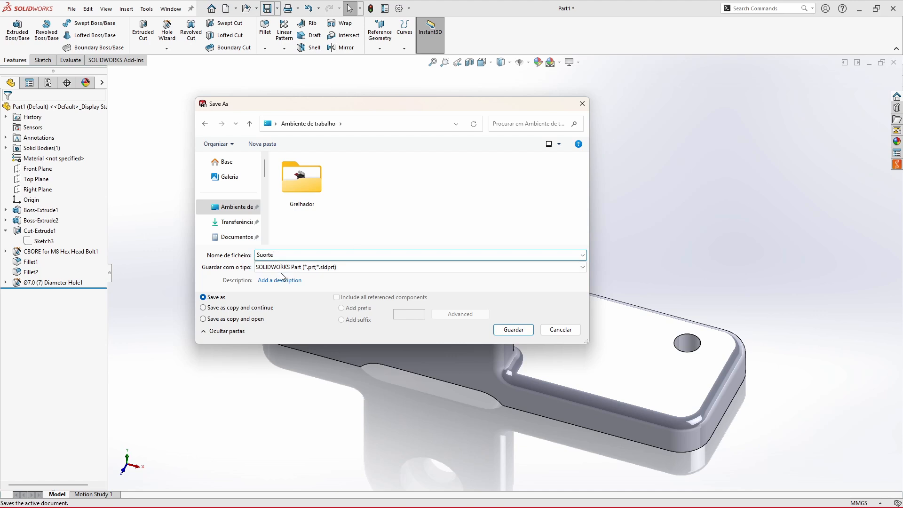
pyautogui.write('p')
pyautogui.press('Return')
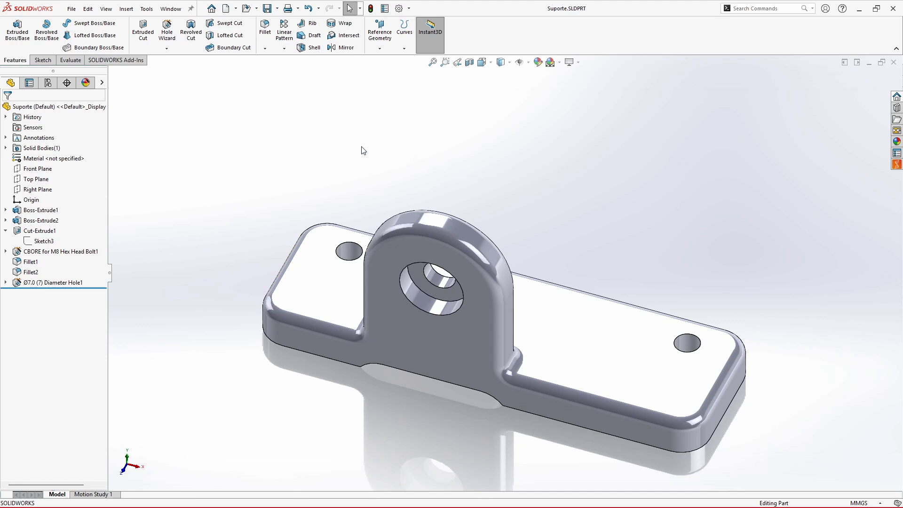
# Create a drawing from the part on a standard A3 (ISO) sheet
pyautogui.click(237, 9)
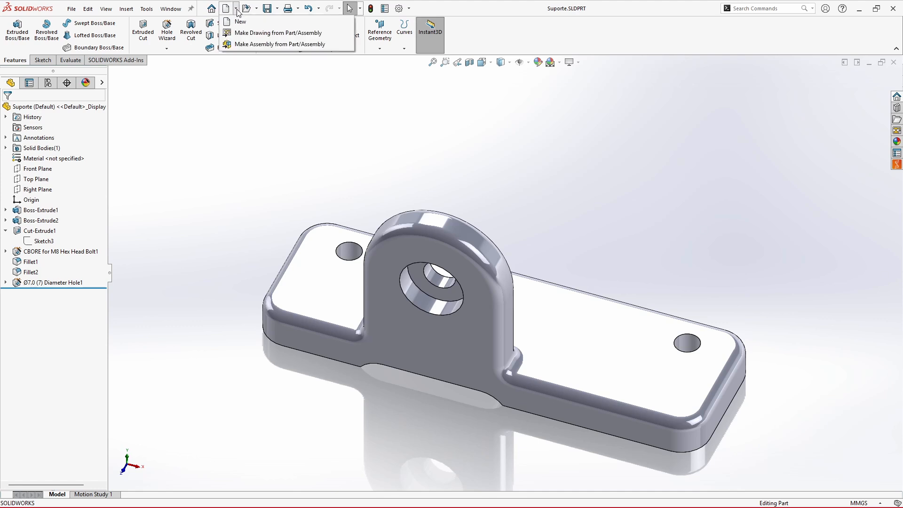
pyautogui.click(267, 38)
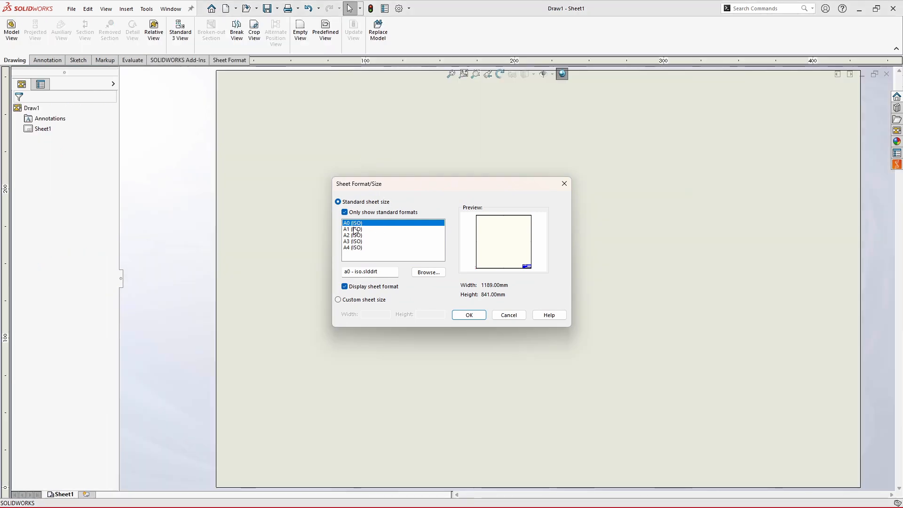
pyautogui.click(363, 241)
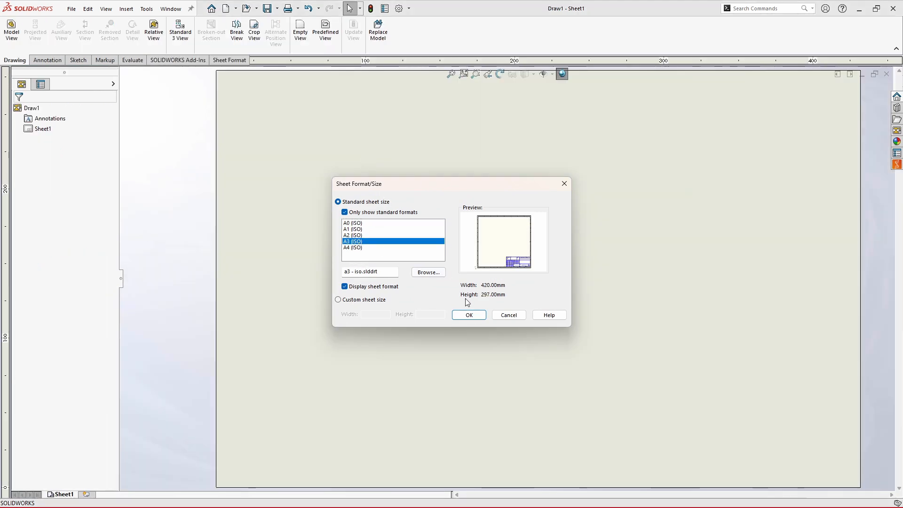
pyautogui.click(472, 316)
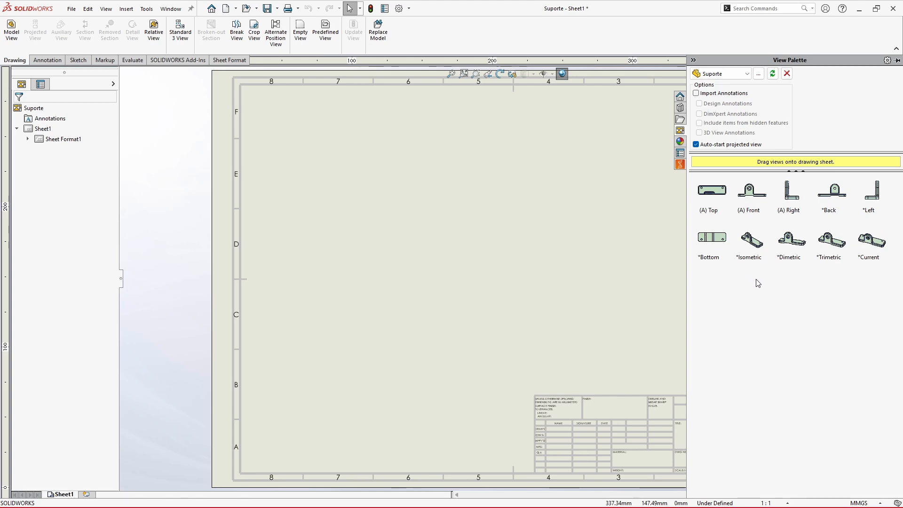
# Place the front view in the sheet's upper-left area and project the top, right and isometric views from it
pyautogui.click(749, 200)
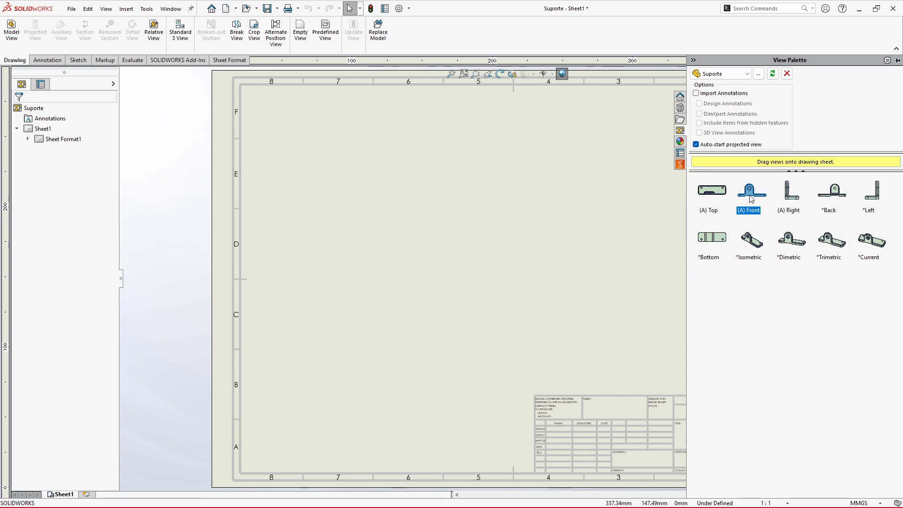
pyautogui.moveTo(754, 194); pyautogui.dragTo(374, 164)
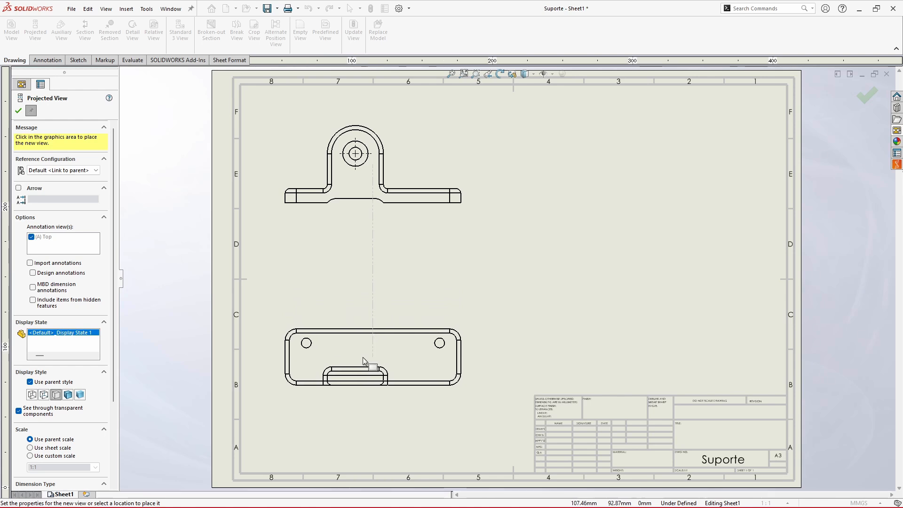
pyautogui.click(363, 364)
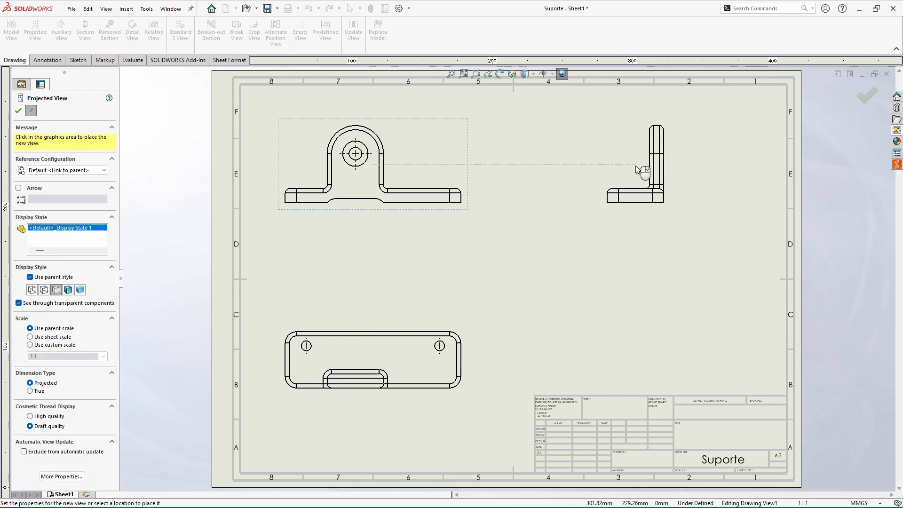
pyautogui.click(637, 169)
pyautogui.press('z')
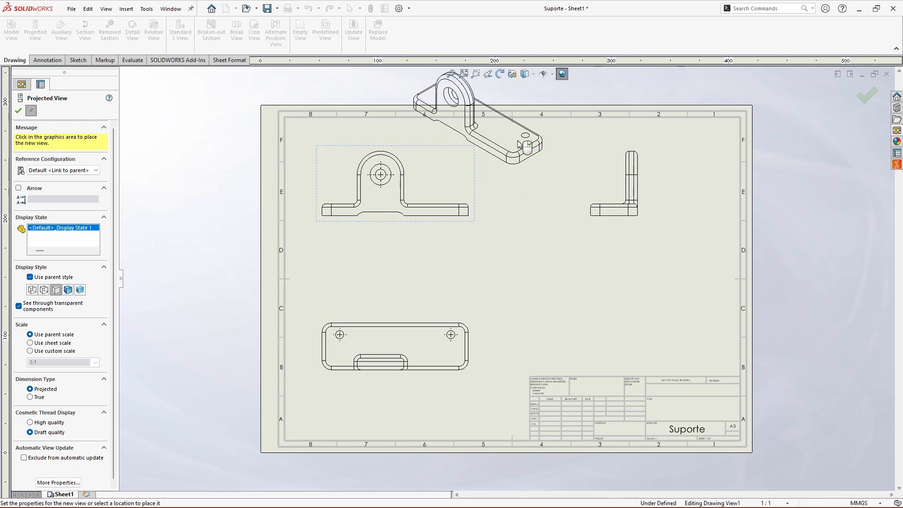
pyautogui.click(519, 144)
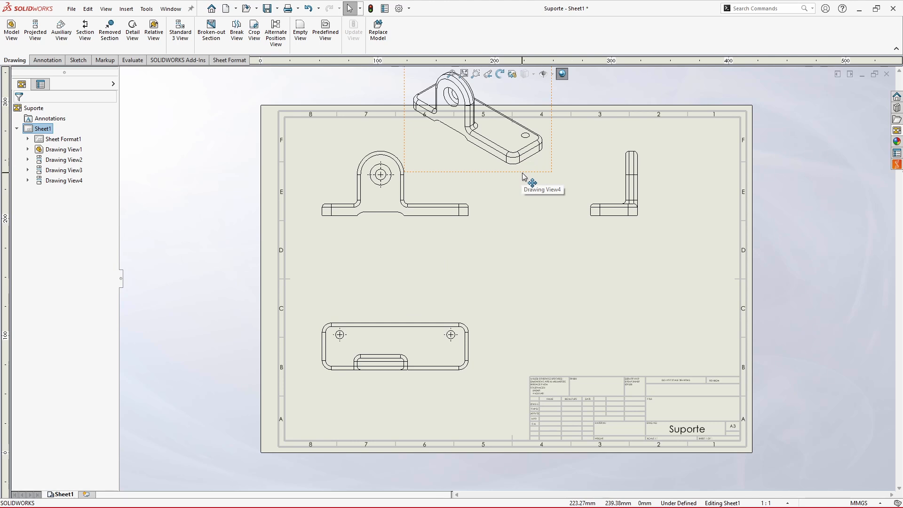
# Move the isometric view above the title block and set its display style to Shaded With Edges
pyautogui.moveTo(517, 176)
pyautogui.mouseDown()
pyautogui.moveTo(541, 251)
pyautogui.moveTo(582, 308)
pyautogui.moveTo(693, 371)
pyautogui.mouseUp()
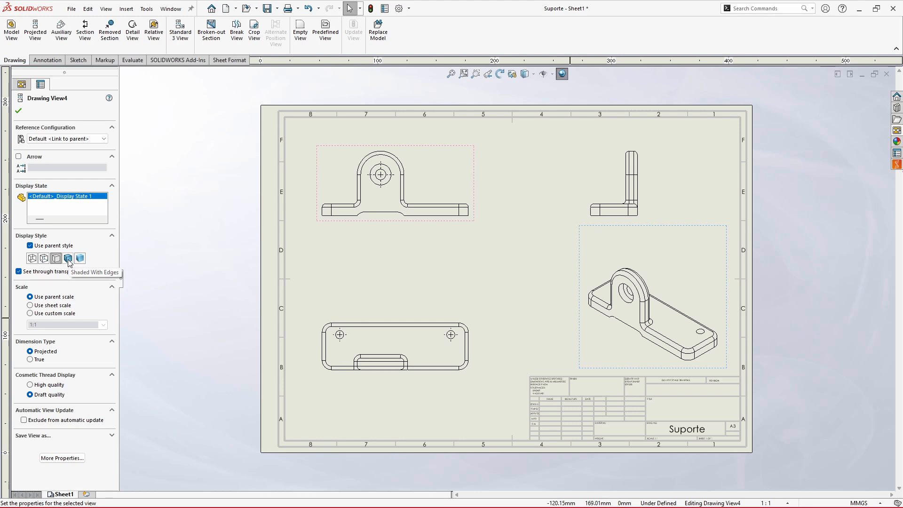
pyautogui.click(68, 258)
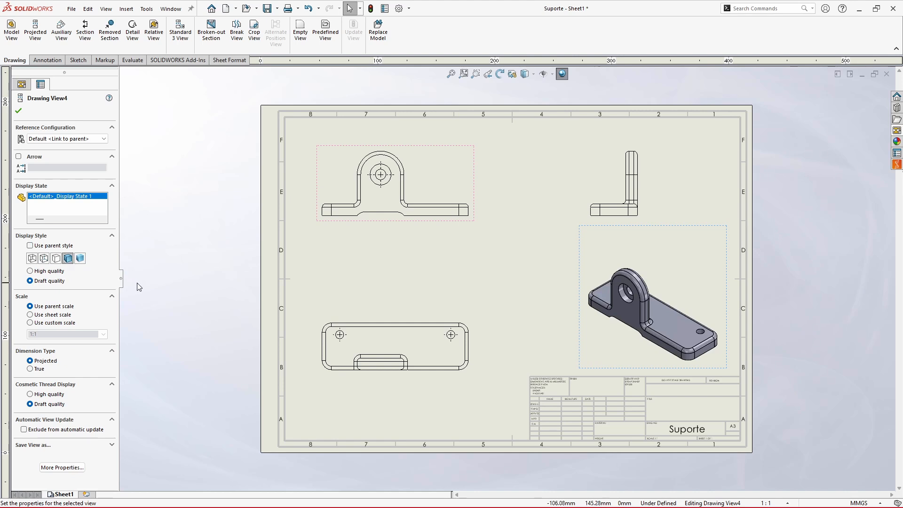
pyautogui.click(175, 284)
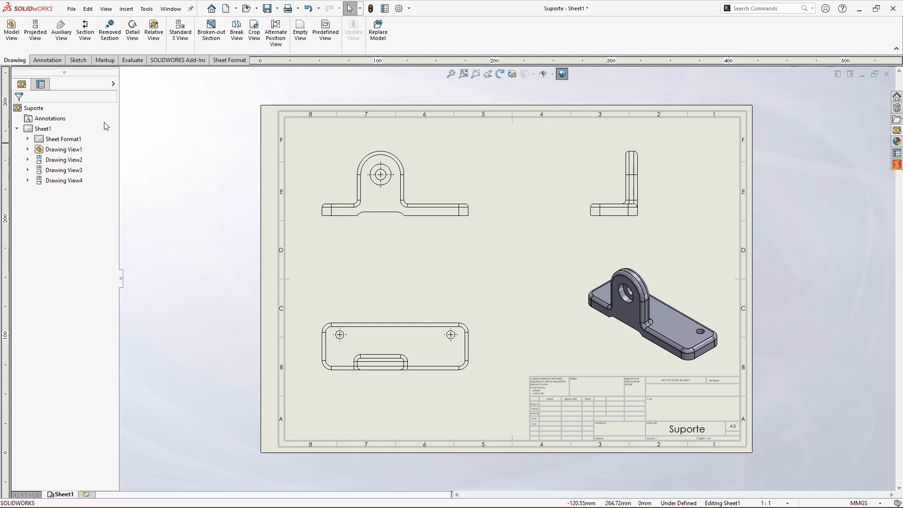
# Insert model items from the entire model into all views, including Hole Wizard locations and hole callouts
pyautogui.click(48, 60)
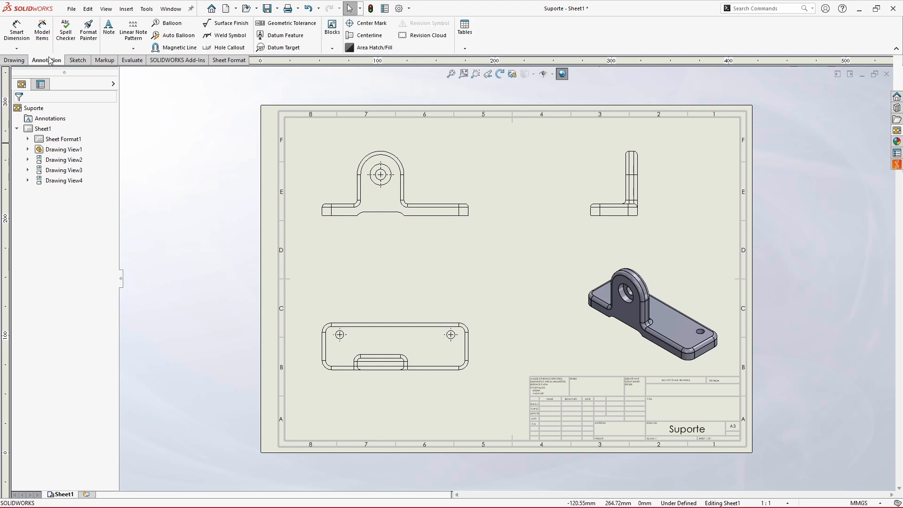
pyautogui.click(43, 31)
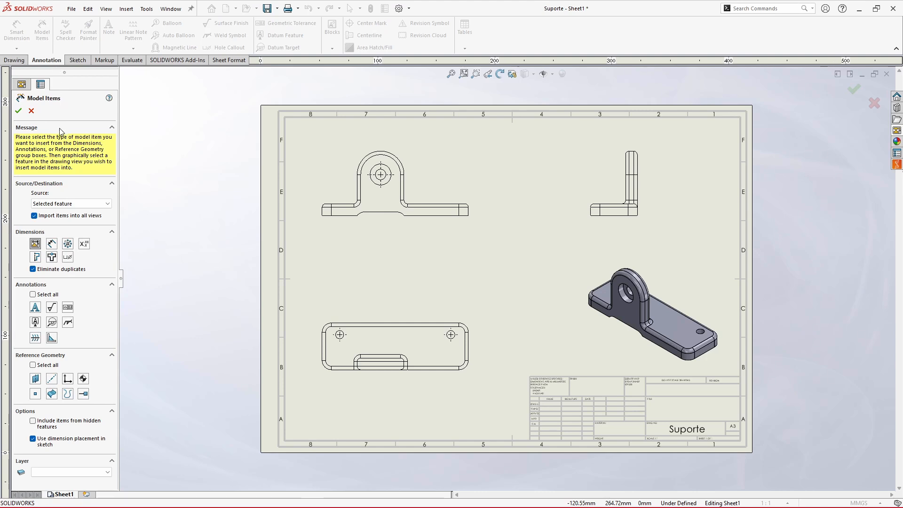
pyautogui.click(83, 205)
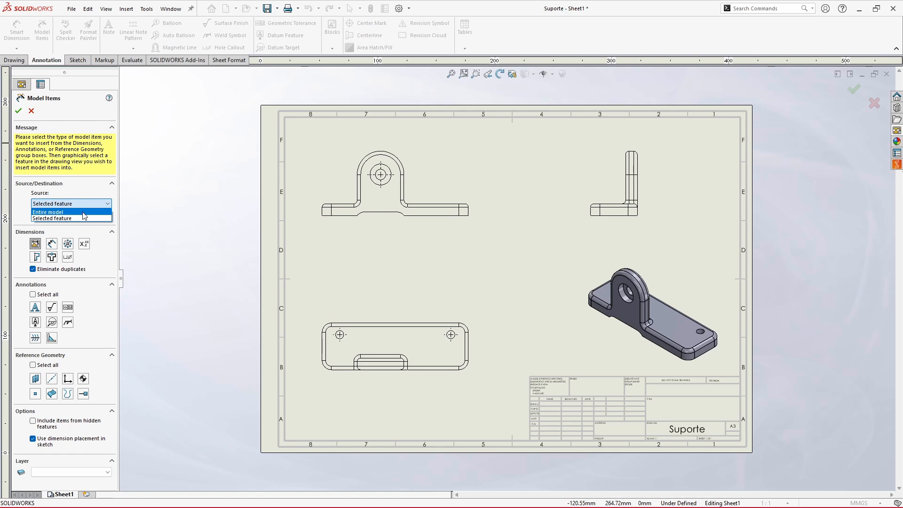
pyautogui.click(83, 213)
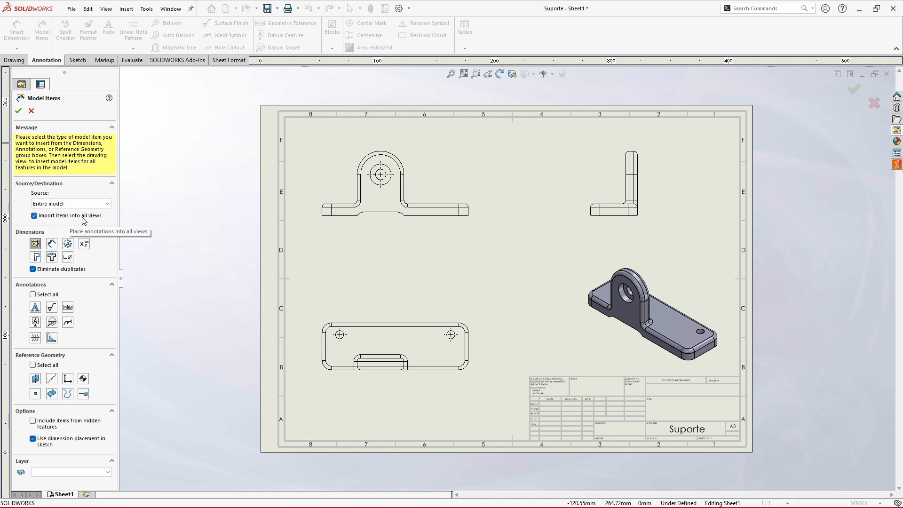
pyautogui.click(52, 256)
pyautogui.click(67, 259)
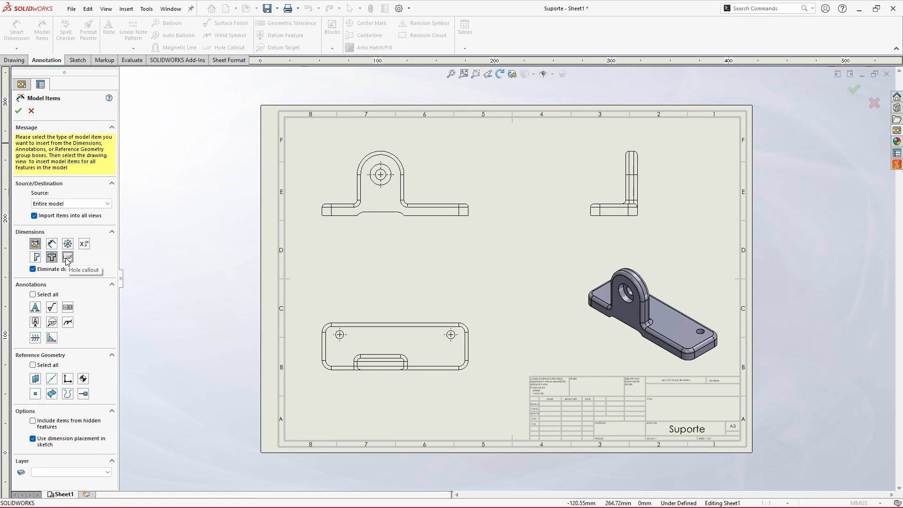
pyautogui.click(67, 258)
pyautogui.click(18, 111)
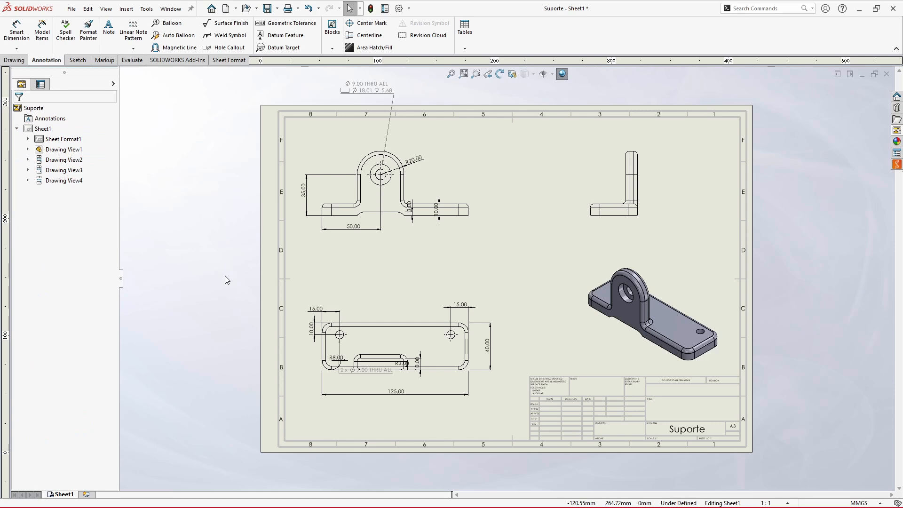
# Reposition the front view's counterbore callout to its upper left and the 3 mm and plate-thickness dimensions clear of the outline
pyautogui.scroll(-2, 422, 153)
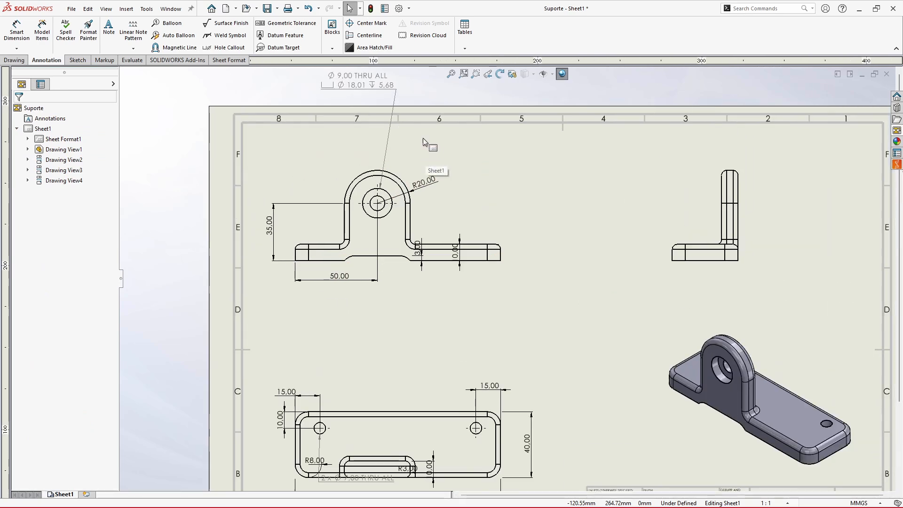
pyautogui.moveTo(371, 89); pyautogui.dragTo(322, 150)
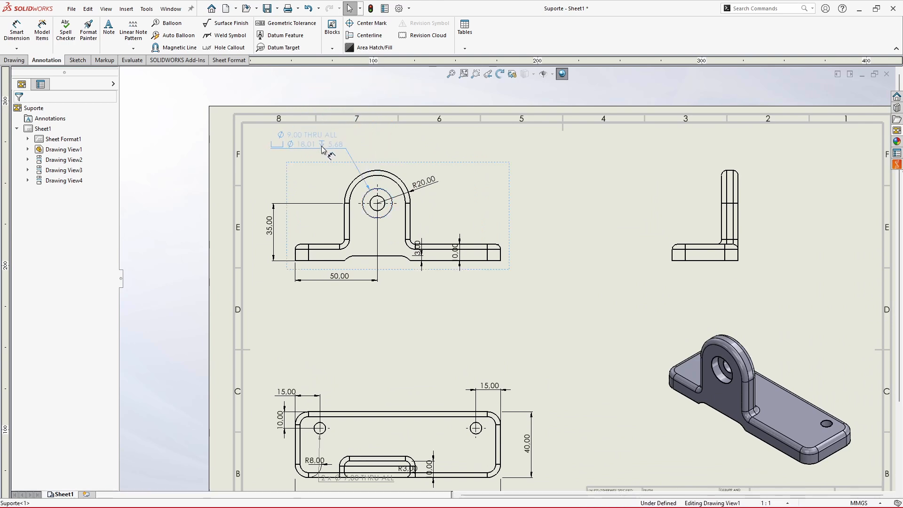
pyautogui.moveTo(417, 247)
pyautogui.mouseDown()
pyautogui.moveTo(428, 289)
pyautogui.moveTo(423, 282)
pyautogui.mouseUp()
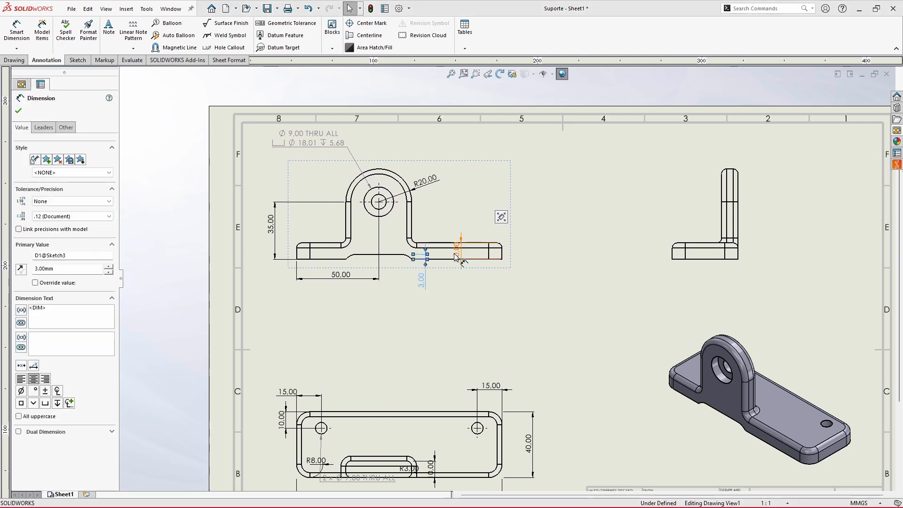
pyautogui.moveTo(455, 256); pyautogui.dragTo(514, 279)
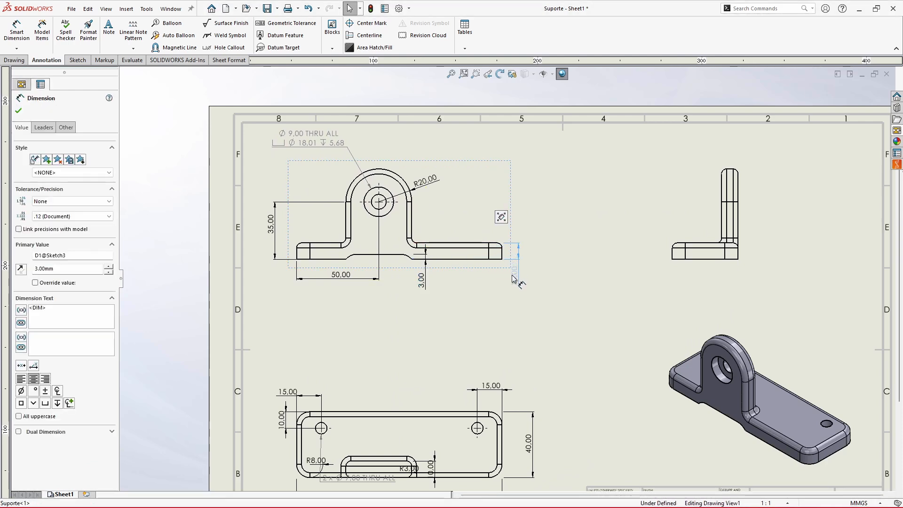
pyautogui.click(480, 312)
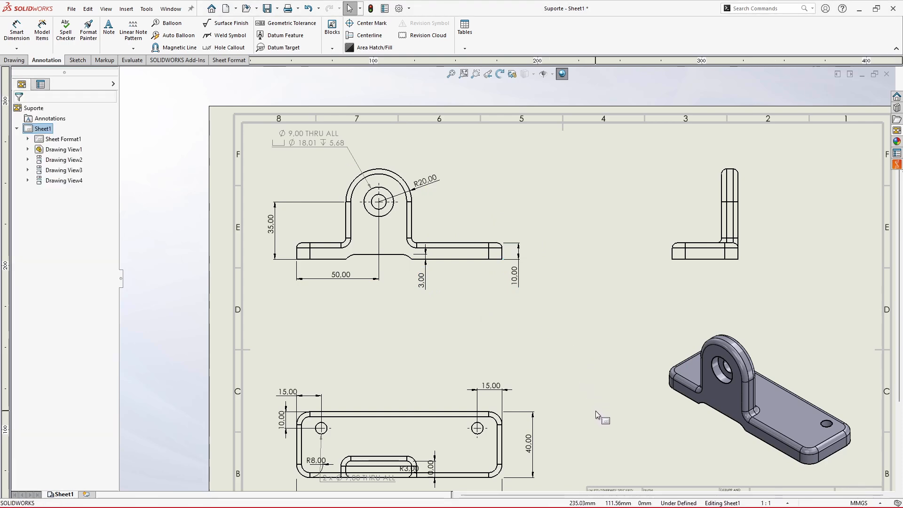
# Reposition the top view's two-hole callout above the plate and the R8 and R3 fillet dimensions outside the outline
pyautogui.moveTo(600, 420)
pyautogui.mouseDown(button='middle')
pyautogui.moveTo(593, 322)
pyautogui.moveTo(616, 307)
pyautogui.moveTo(616, 325)
pyautogui.moveTo(602, 317)
pyautogui.mouseUp(button='middle')
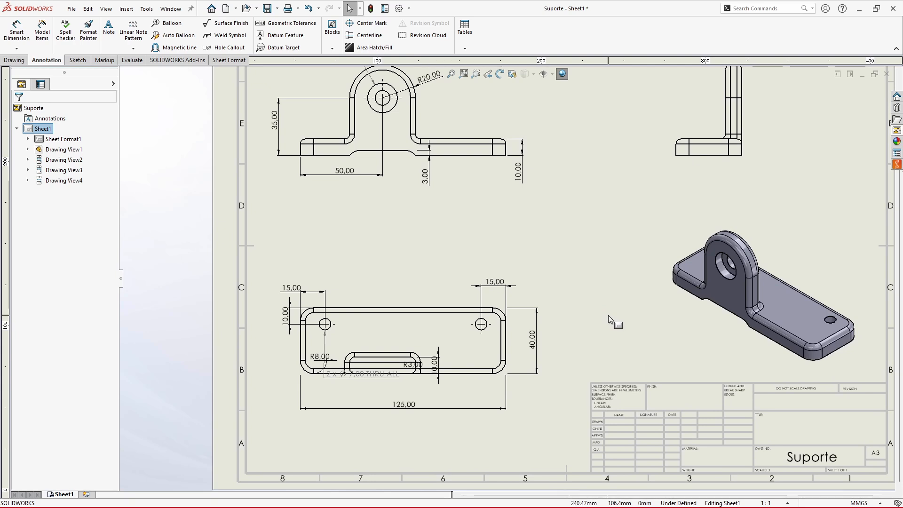
pyautogui.moveTo(345, 374); pyautogui.dragTo(386, 281)
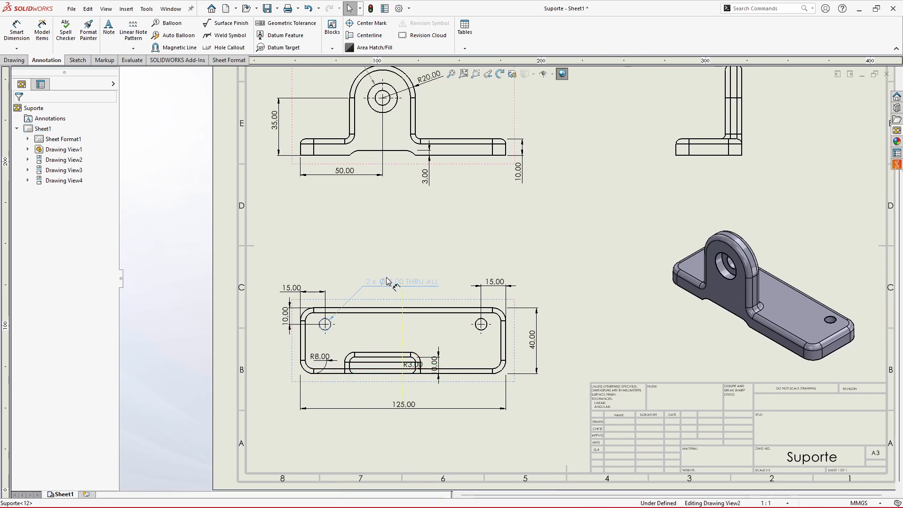
pyautogui.moveTo(320, 362); pyautogui.dragTo(288, 387)
pyautogui.moveTo(418, 369); pyautogui.dragTo(442, 400)
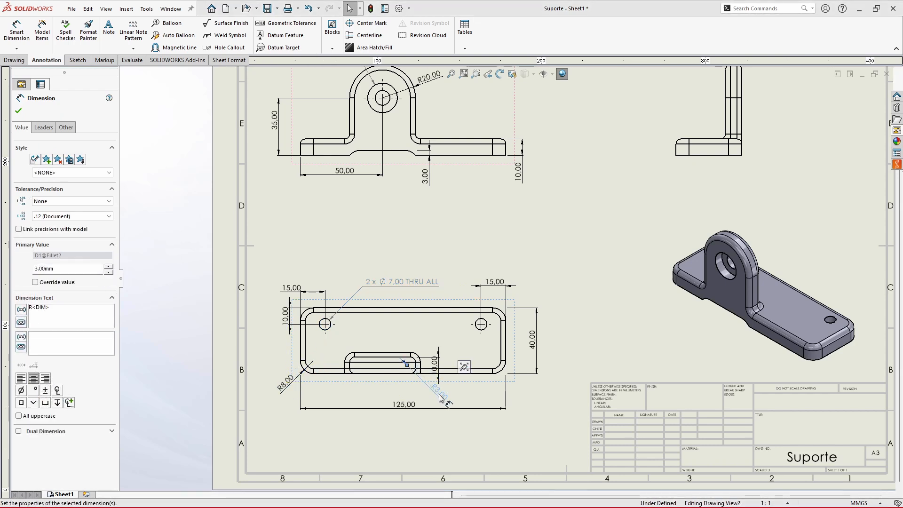
pyautogui.click(517, 434)
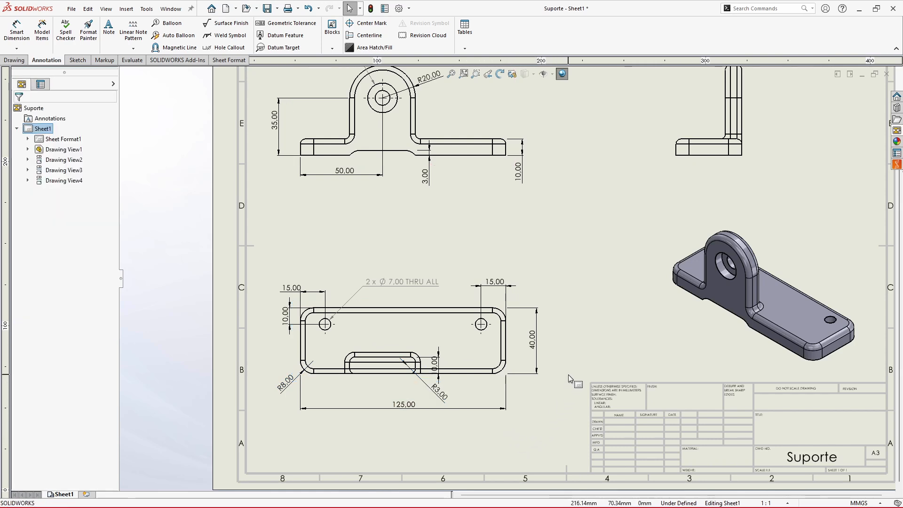
# Transfer the upright's thickness dimension from the top view to above the right-side view
pyautogui.moveTo(569, 375); pyautogui.dragTo(536, 400, button='middle')
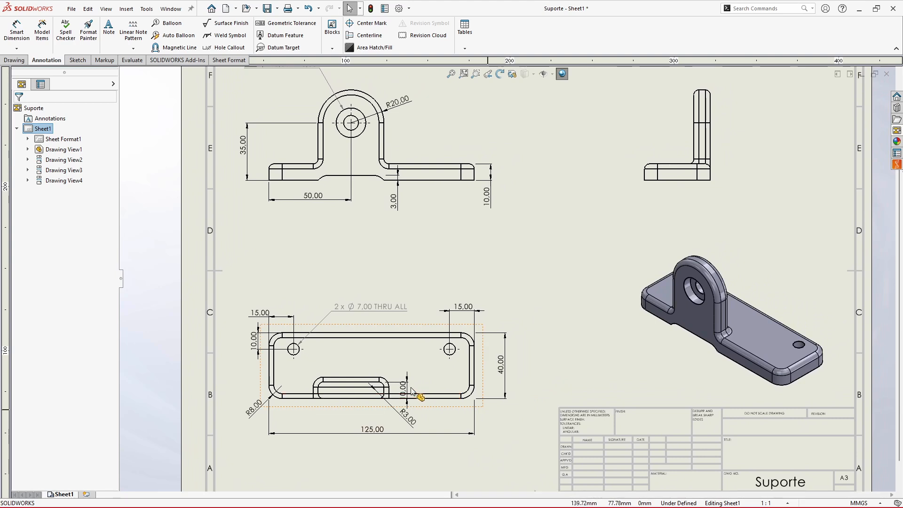
pyautogui.moveTo(409, 394); pyautogui.dragTo(404, 366)
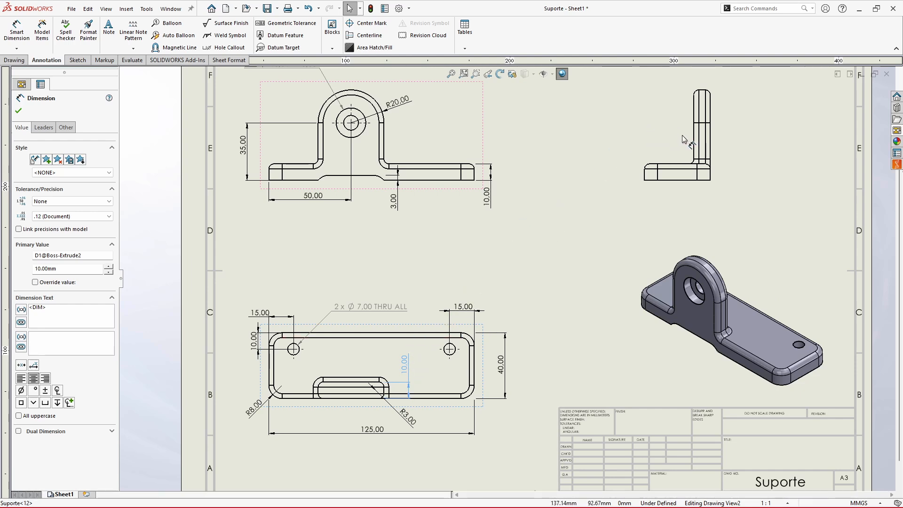
pyautogui.keyDown('shift'); pyautogui.moveTo(682, 135); pyautogui.dragTo(677, 81); pyautogui.keyUp('shift')
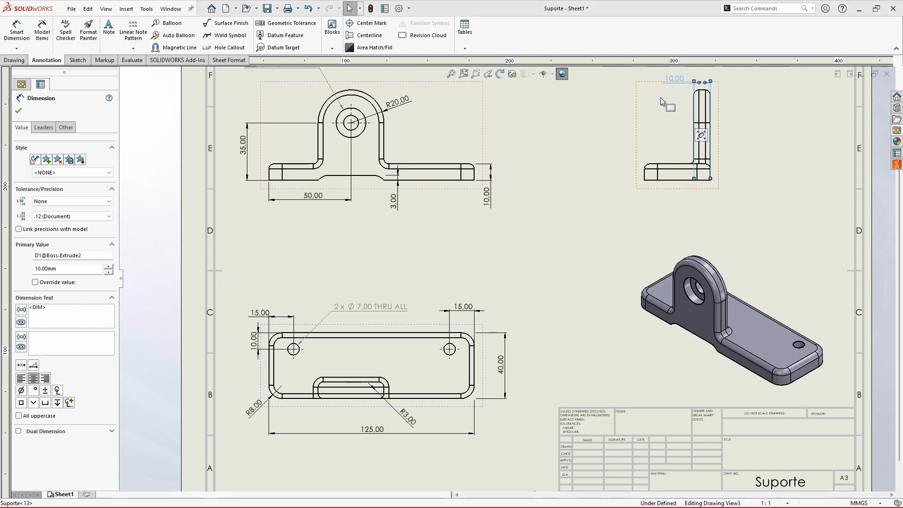
# Dimension the part's overall height in the right-side view, from the base's bottom edge to the upright's top, placed beside the upright
pyautogui.click(587, 170)
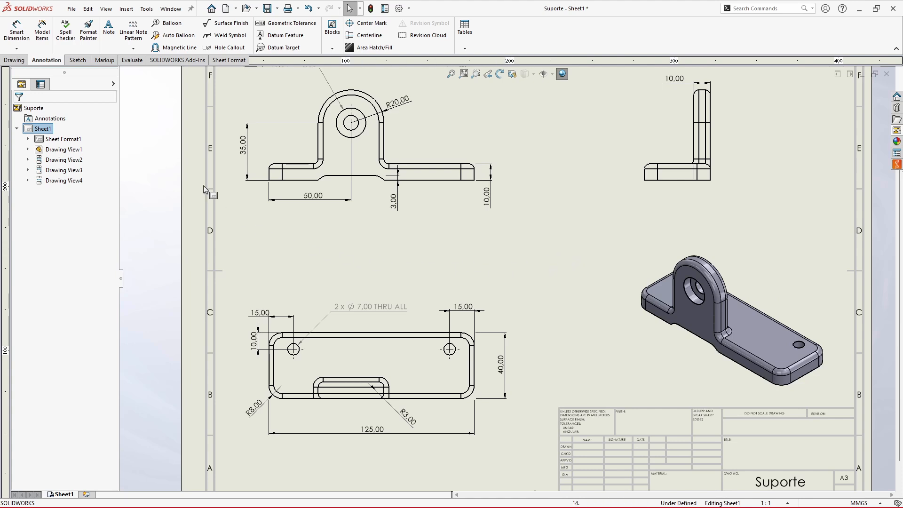
pyautogui.click(19, 32)
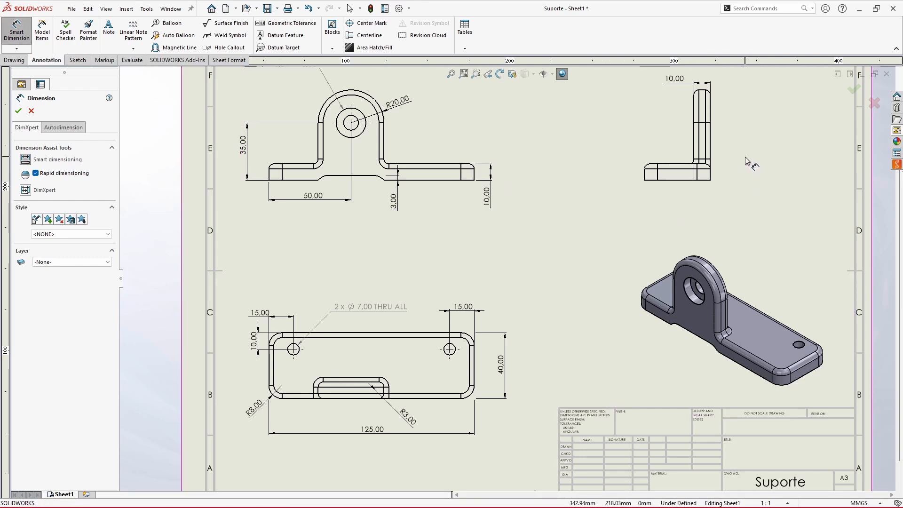
pyautogui.click(687, 181)
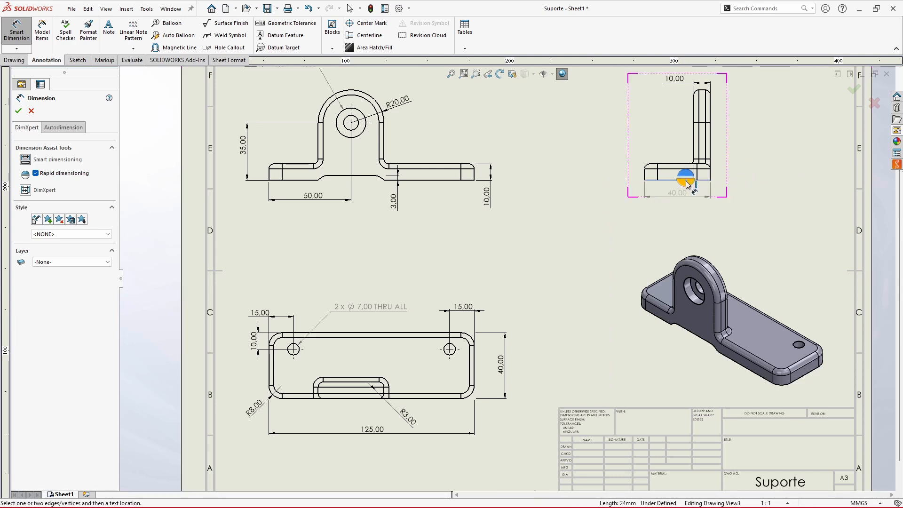
pyautogui.click(701, 89)
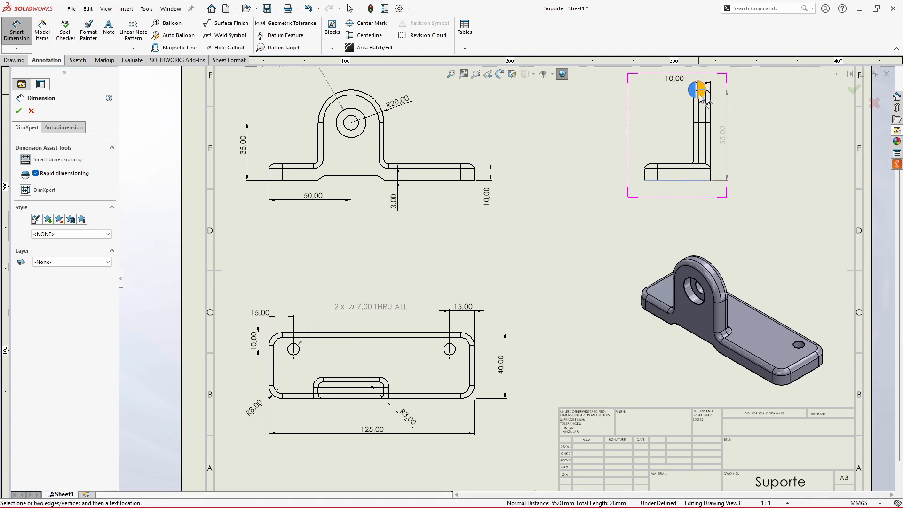
pyautogui.click(702, 92)
pyautogui.press('Escape')
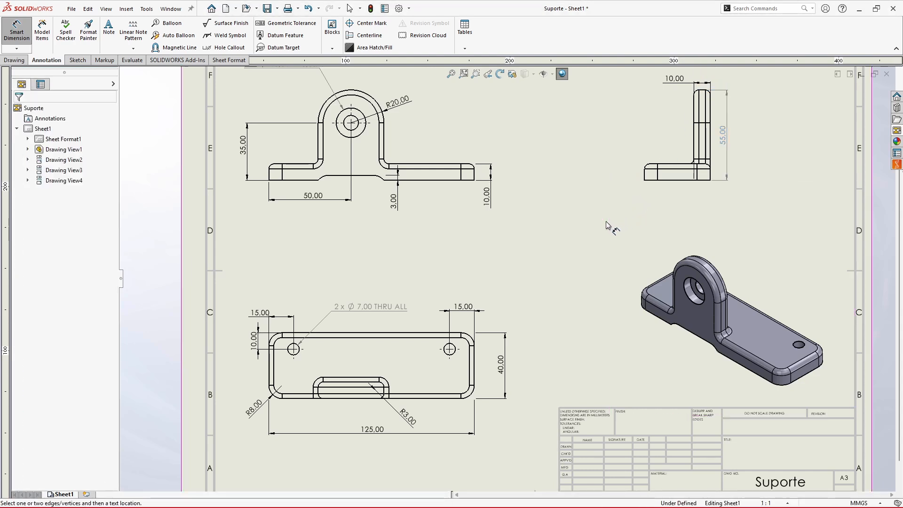
pyautogui.press('Escape')
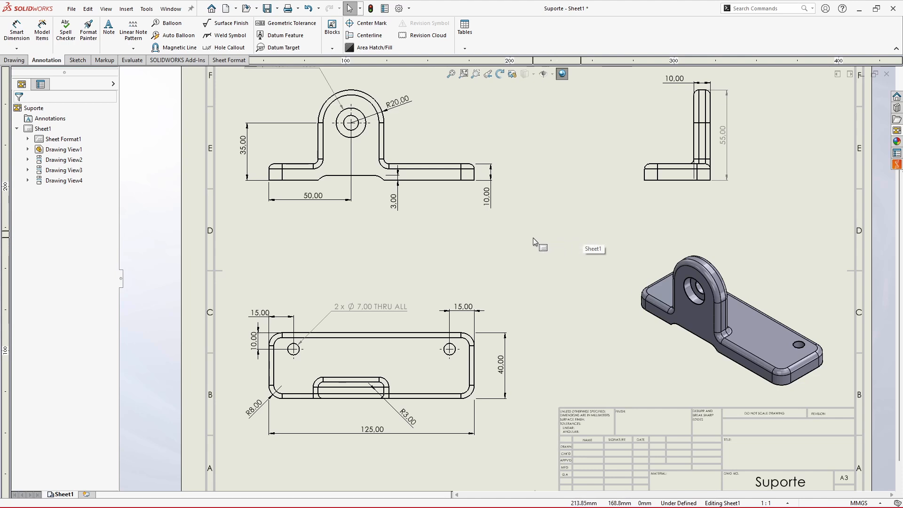
pyautogui.moveTo(445, 229)
pyautogui.mouseDown(button='middle')
pyautogui.moveTo(472, 228)
pyautogui.moveTo(531, 353)
pyautogui.mouseUp(button='middle')
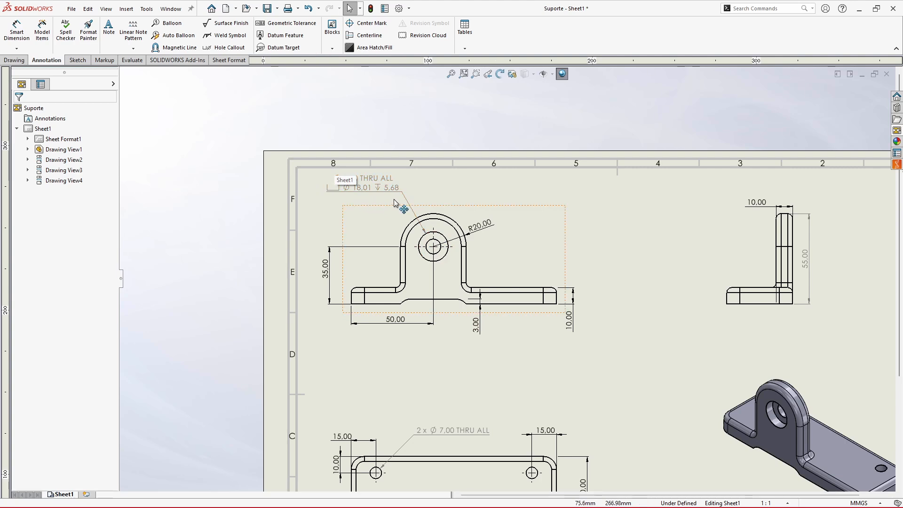
pyautogui.click(448, 168)
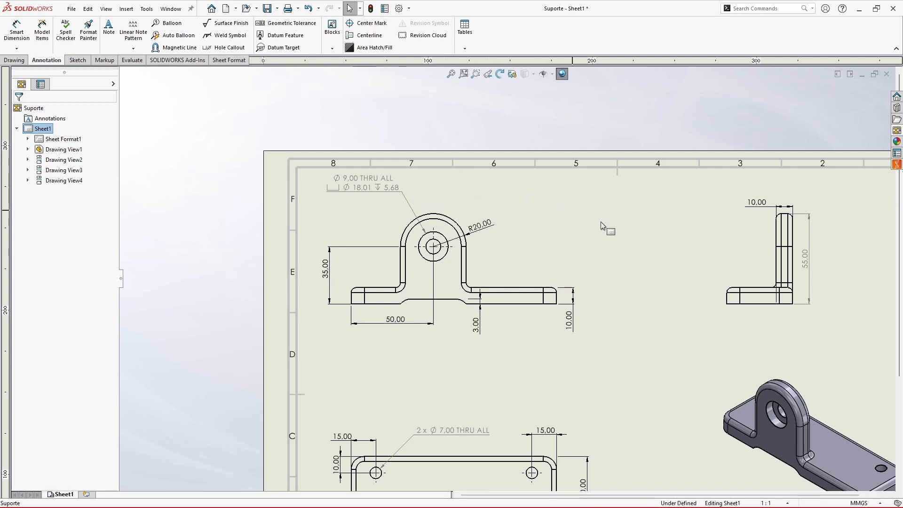
pyautogui.scroll(-1, 629, 344)
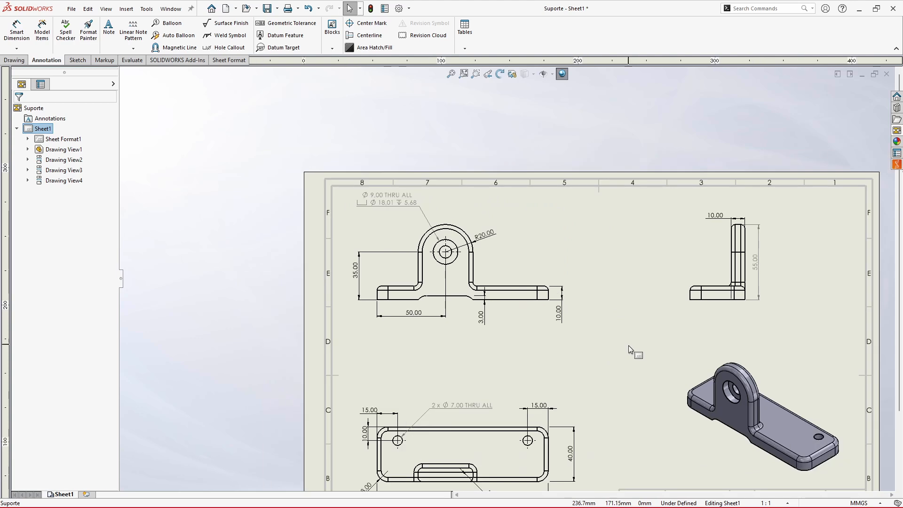
pyautogui.moveTo(621, 345)
pyautogui.mouseDown(button='middle')
pyautogui.moveTo(581, 287)
pyautogui.moveTo(548, 268)
pyautogui.mouseUp(button='middle')
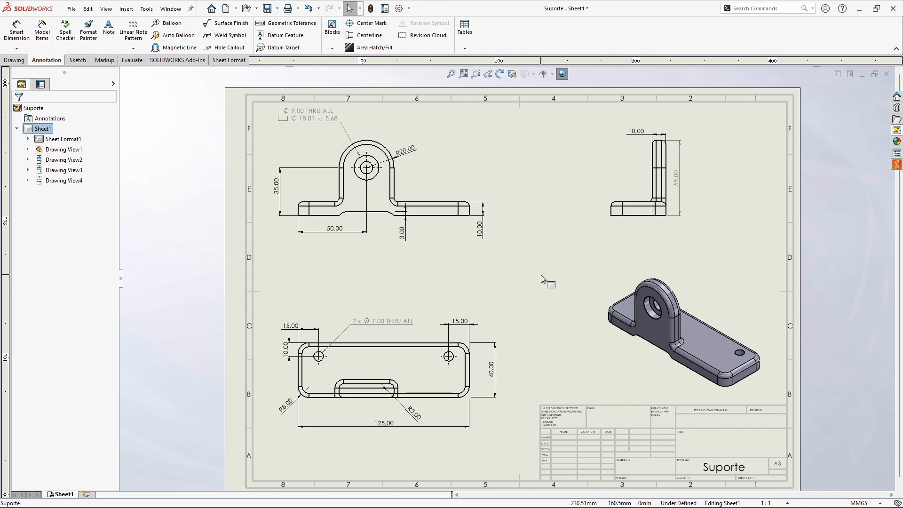
# Switch to the Suporte part and open the sketch of the base plate's extrusion for editing
pyautogui.hotkey('ctrl', 'Tab')
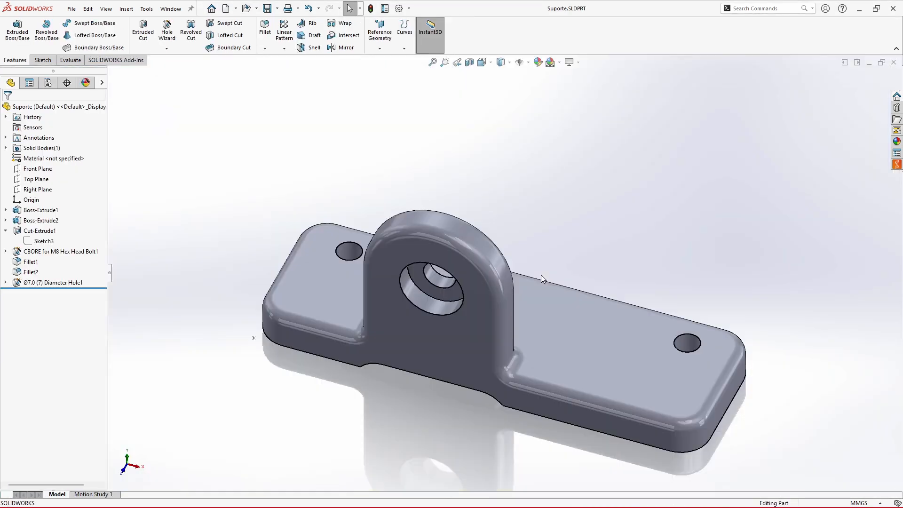
pyautogui.scroll(1, 508, 424)
pyautogui.scroll(-1, 507, 424)
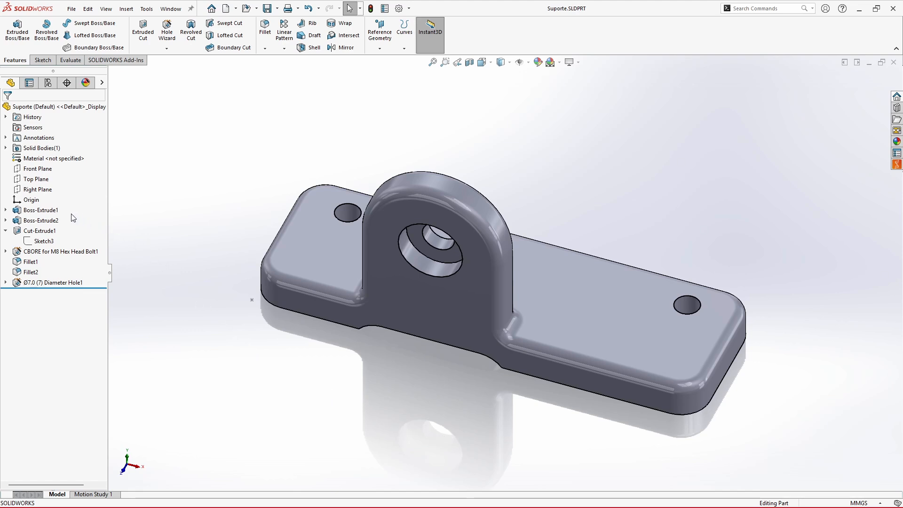
pyautogui.click(5, 211)
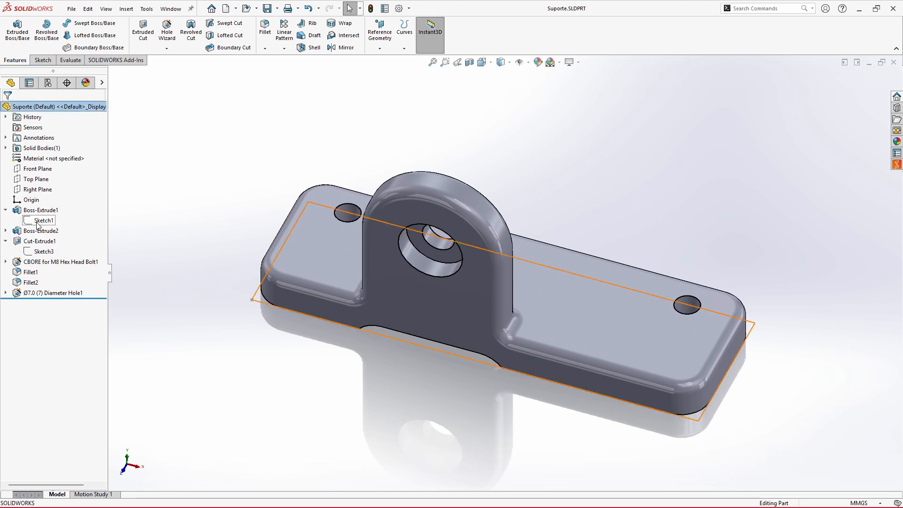
pyautogui.doubleClick(37, 224)
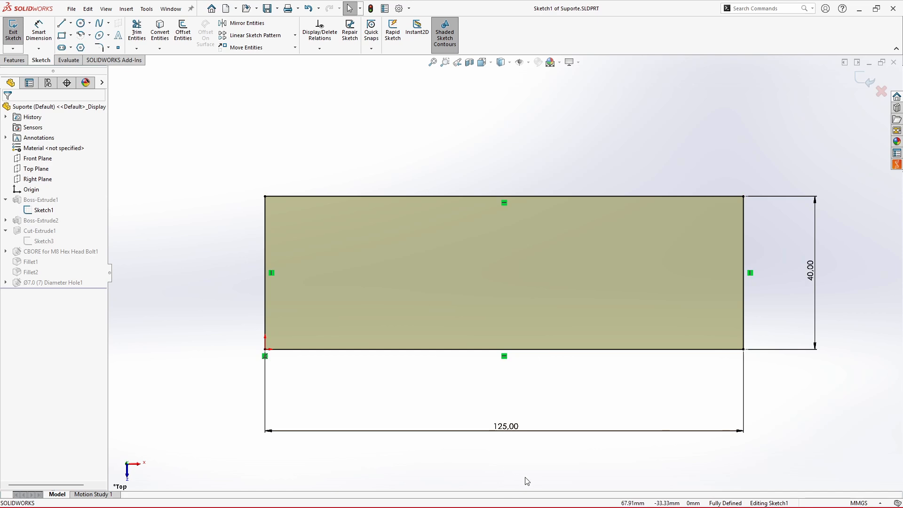
# Set the base rectangle's length to 150 mm and exit the sketch to rebuild the part
pyautogui.doubleClick(509, 431)
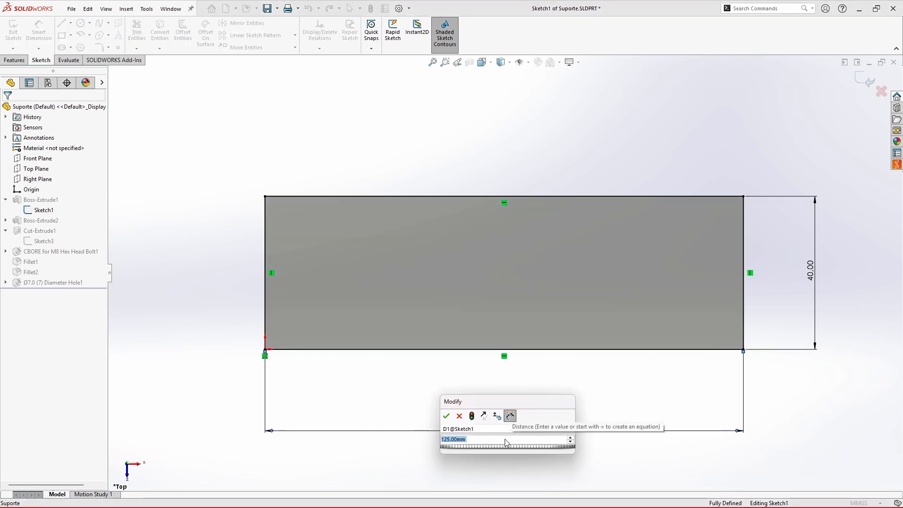
pyautogui.write('150')
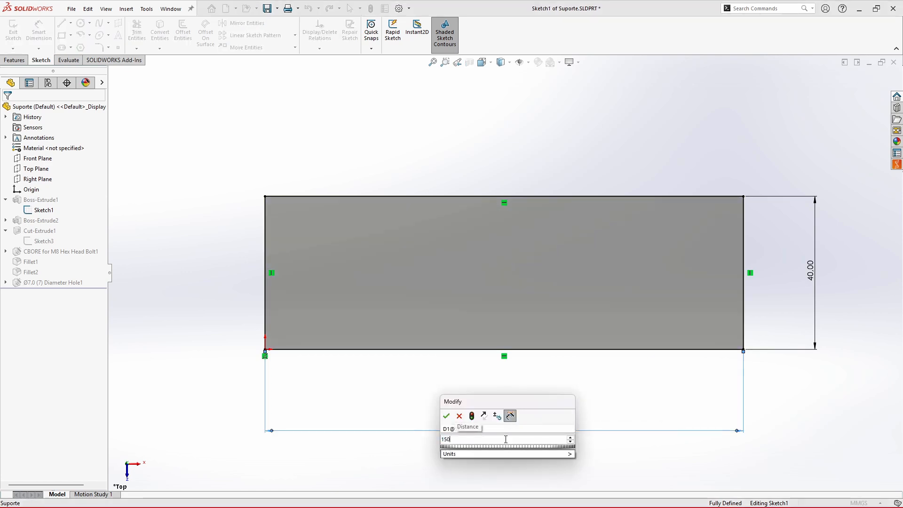
pyautogui.click(447, 417)
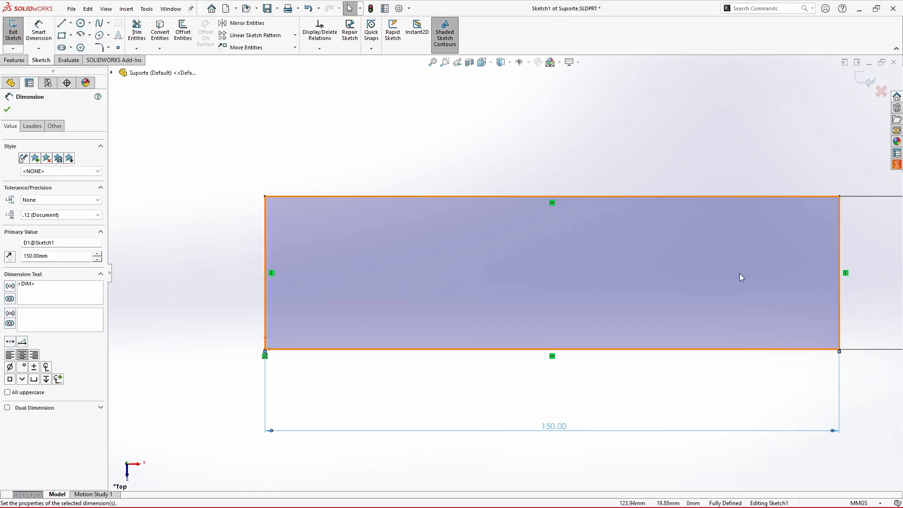
pyautogui.click(865, 79)
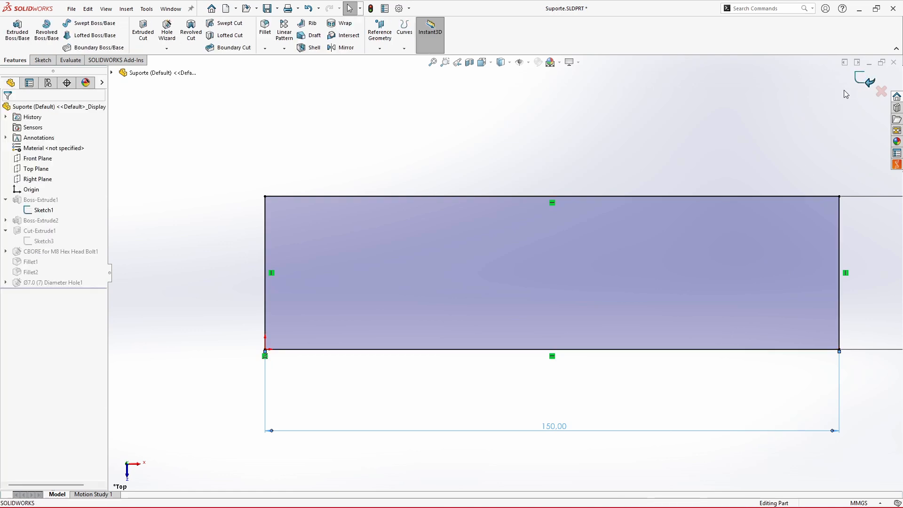
pyautogui.moveTo(628, 368); pyautogui.dragTo(618, 267, button='middle')
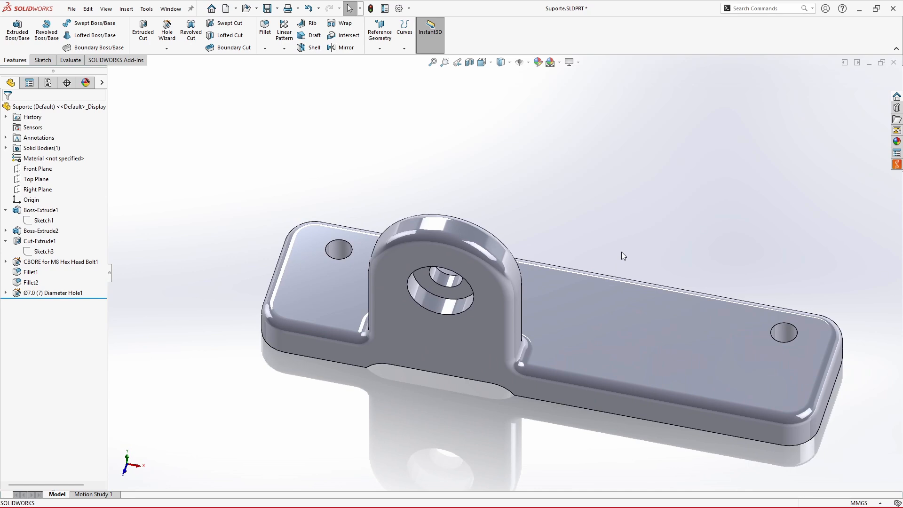
# Return to the drawing and move the top view's overall length dimension slightly farther below the plate
pyautogui.hotkey('ctrl', 'Tab')
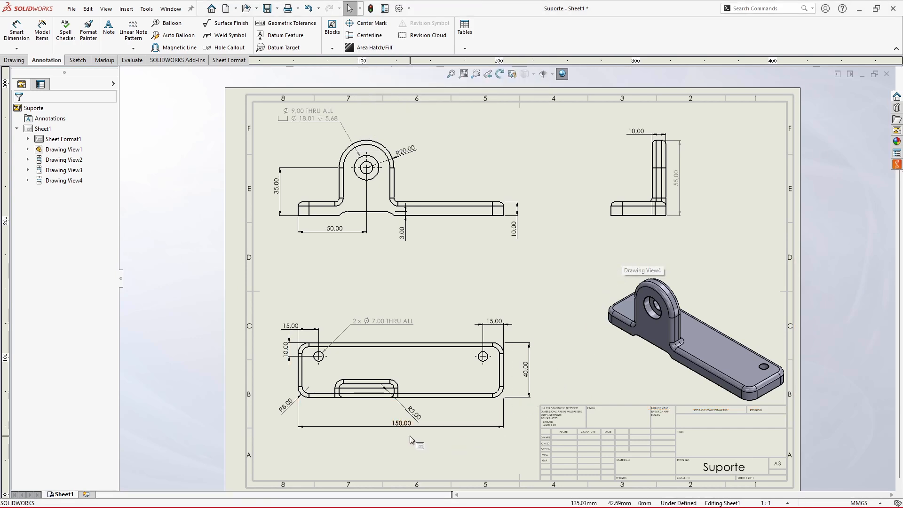
pyautogui.moveTo(403, 428); pyautogui.dragTo(402, 438)
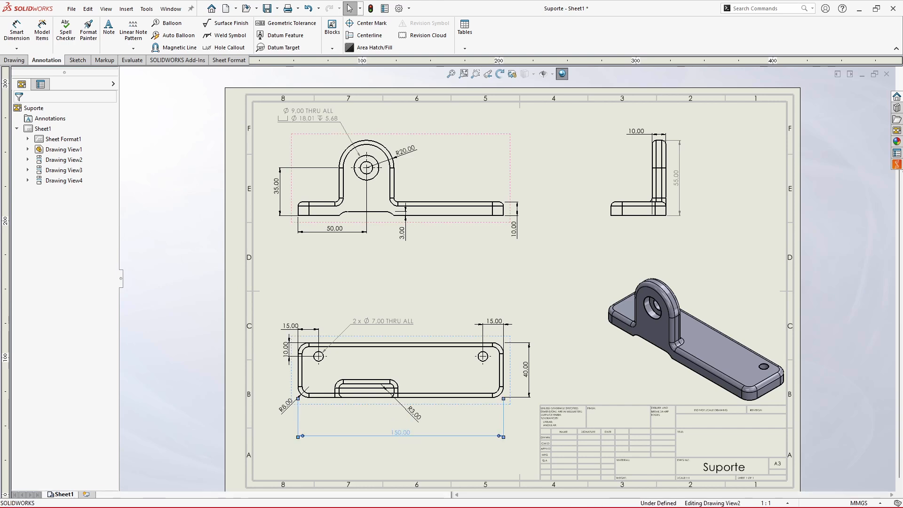
pyautogui.click(406, 452)
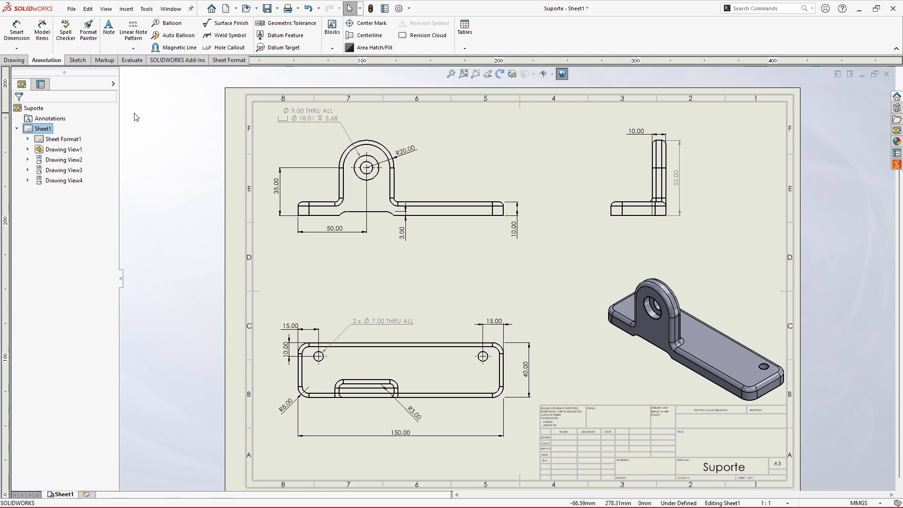
# Create a 2:1 detail view of the top view's upper-left hole and corner, placed between the top and isometric views
pyautogui.click(15, 60)
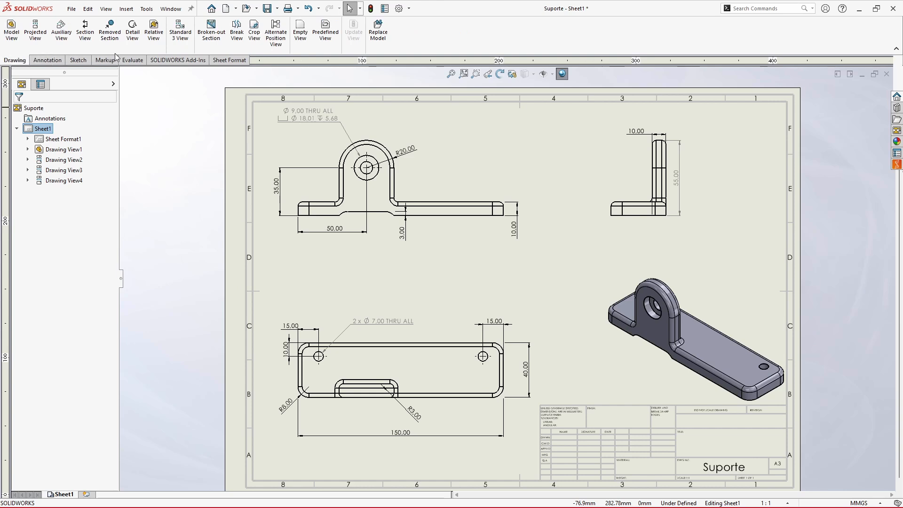
pyautogui.click(133, 34)
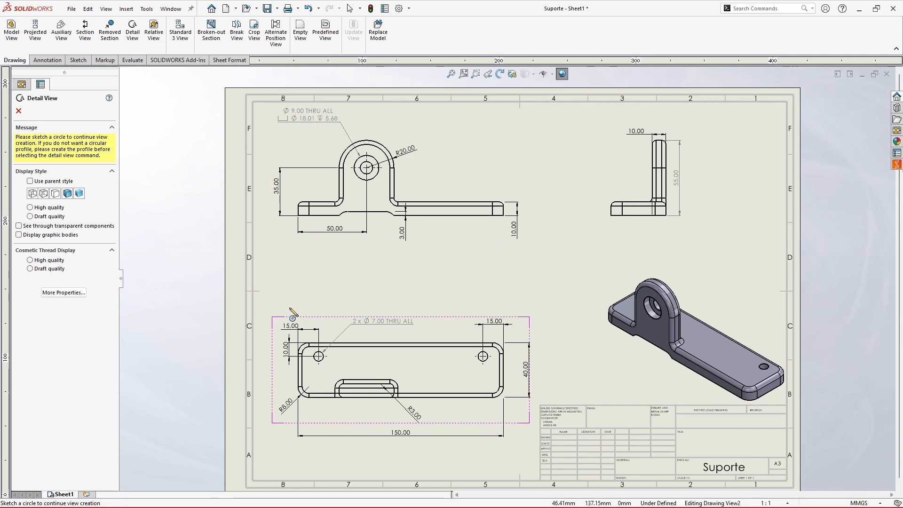
pyautogui.click(318, 356)
pyautogui.click(320, 345)
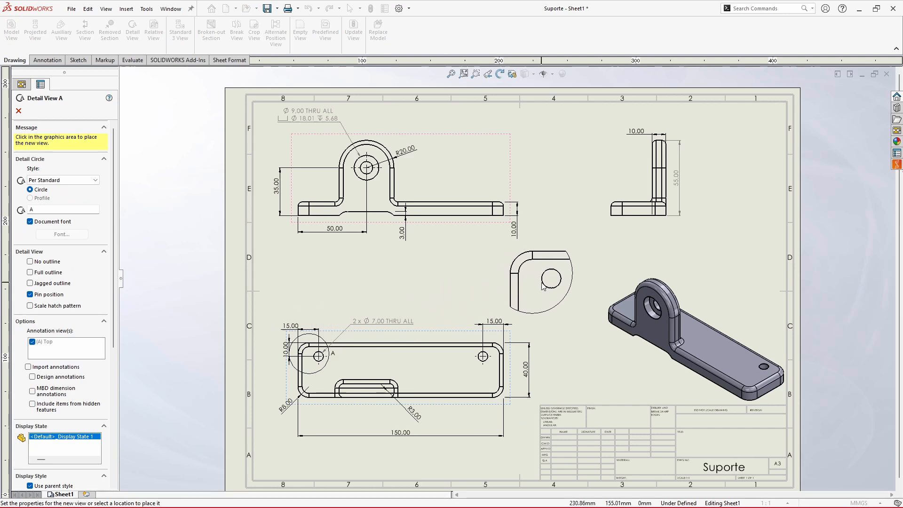
pyautogui.click(548, 290)
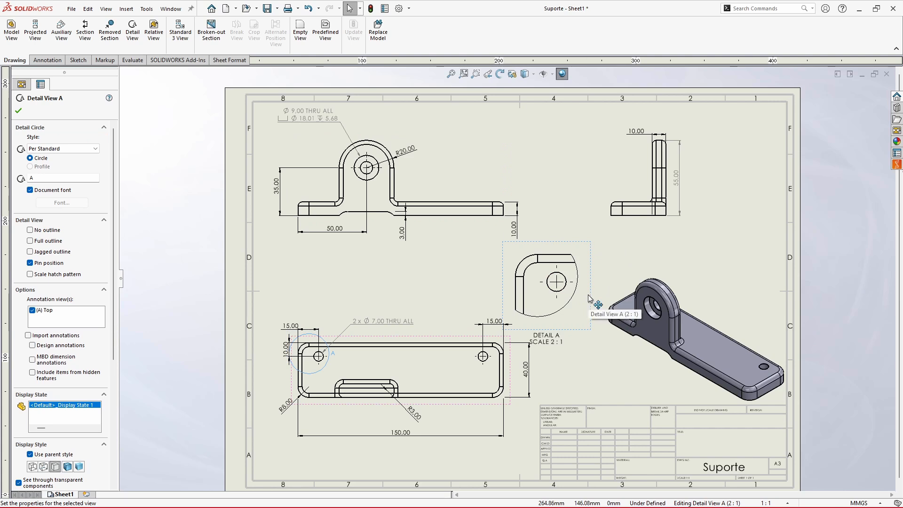
pyautogui.moveTo(589, 298); pyautogui.dragTo(598, 296)
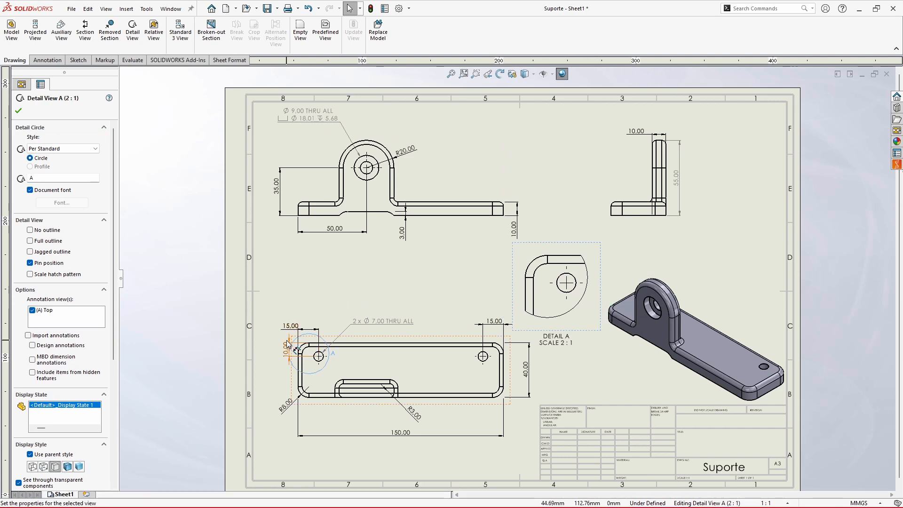
# Transfer the upper-left hole's 15 mm and 10 mm location dimensions from the top view to the detail view
pyautogui.click(262, 316)
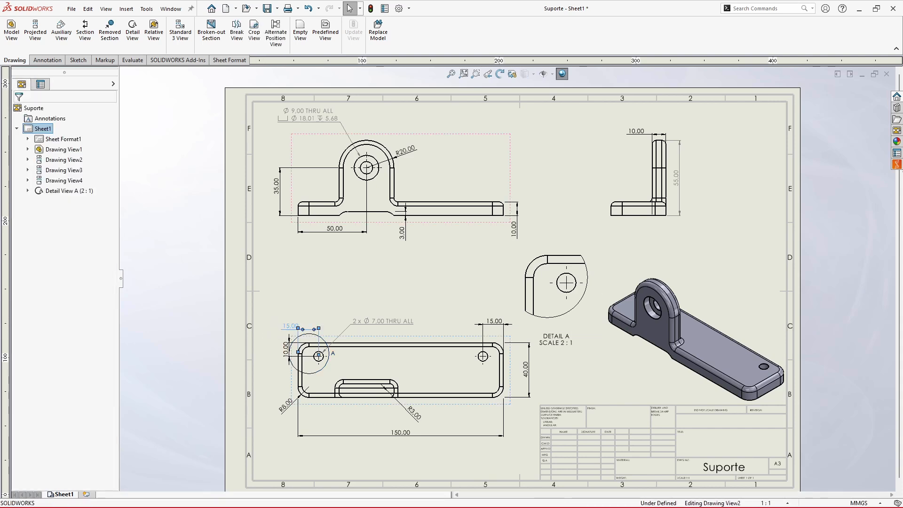
pyautogui.click(285, 327)
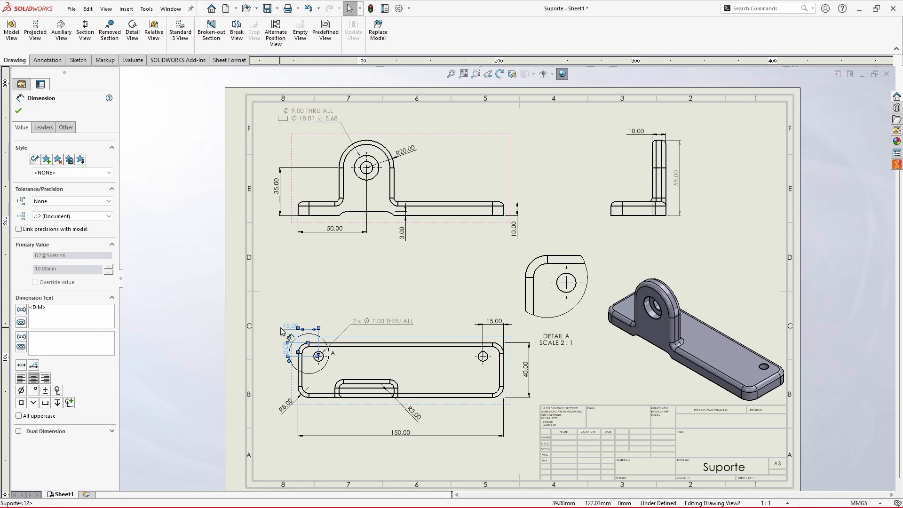
pyautogui.keyDown('shift'); pyautogui.moveTo(289, 327); pyautogui.dragTo(547, 247); pyautogui.keyUp('shift')
pyautogui.click(461, 283)
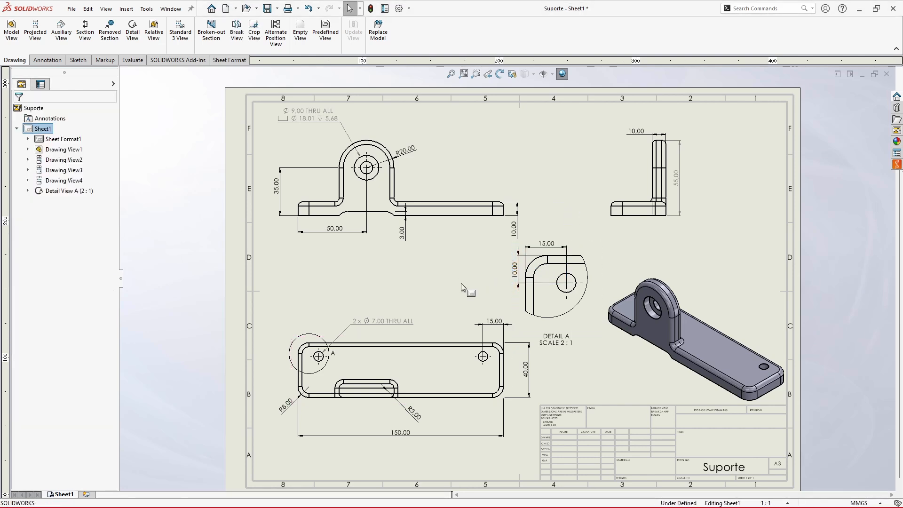